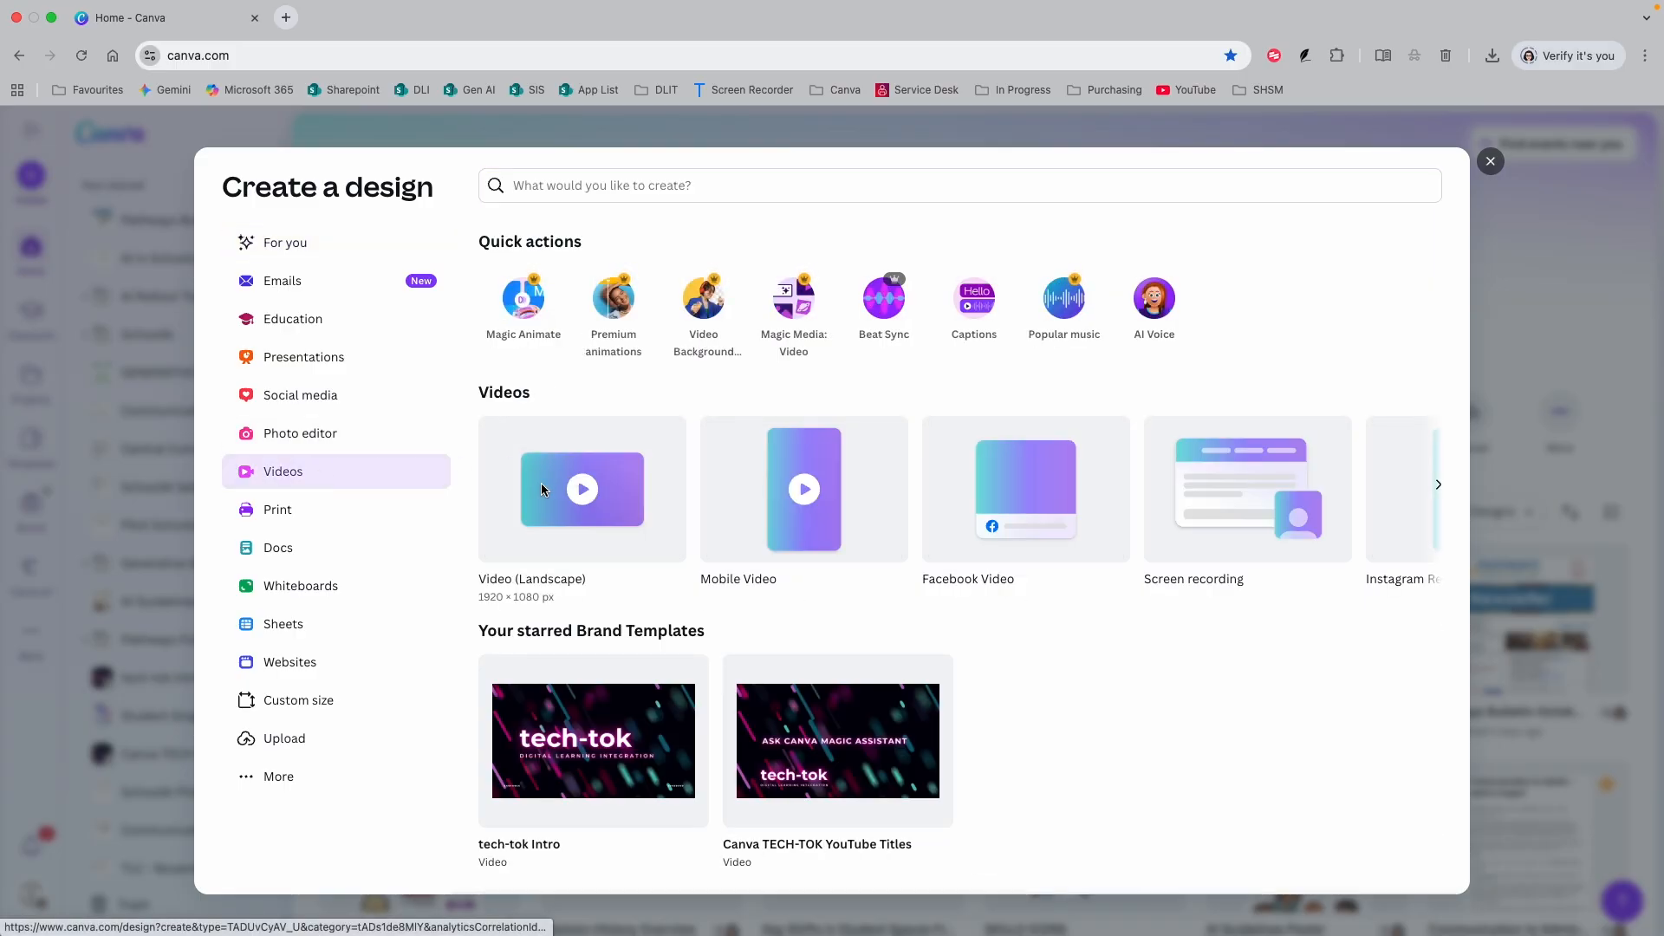
Create a 1920 × 1080 px landscape video and apply the "Black Neon Are You Ready Video" template.
left_click(541, 482)
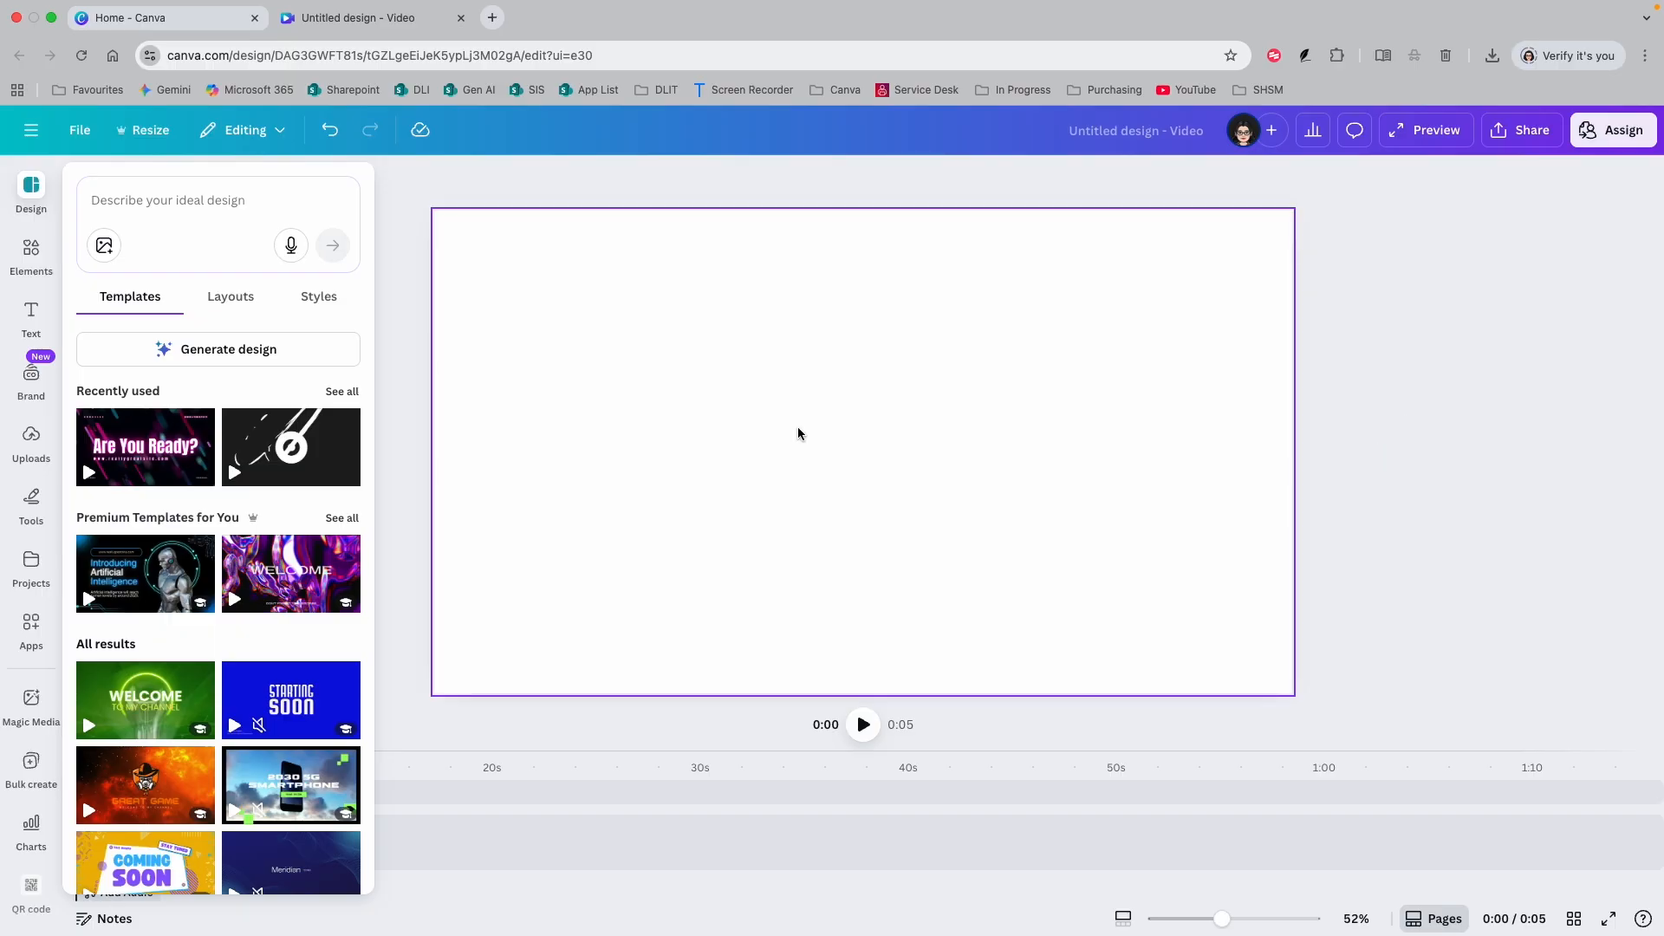
left_click(129, 464)
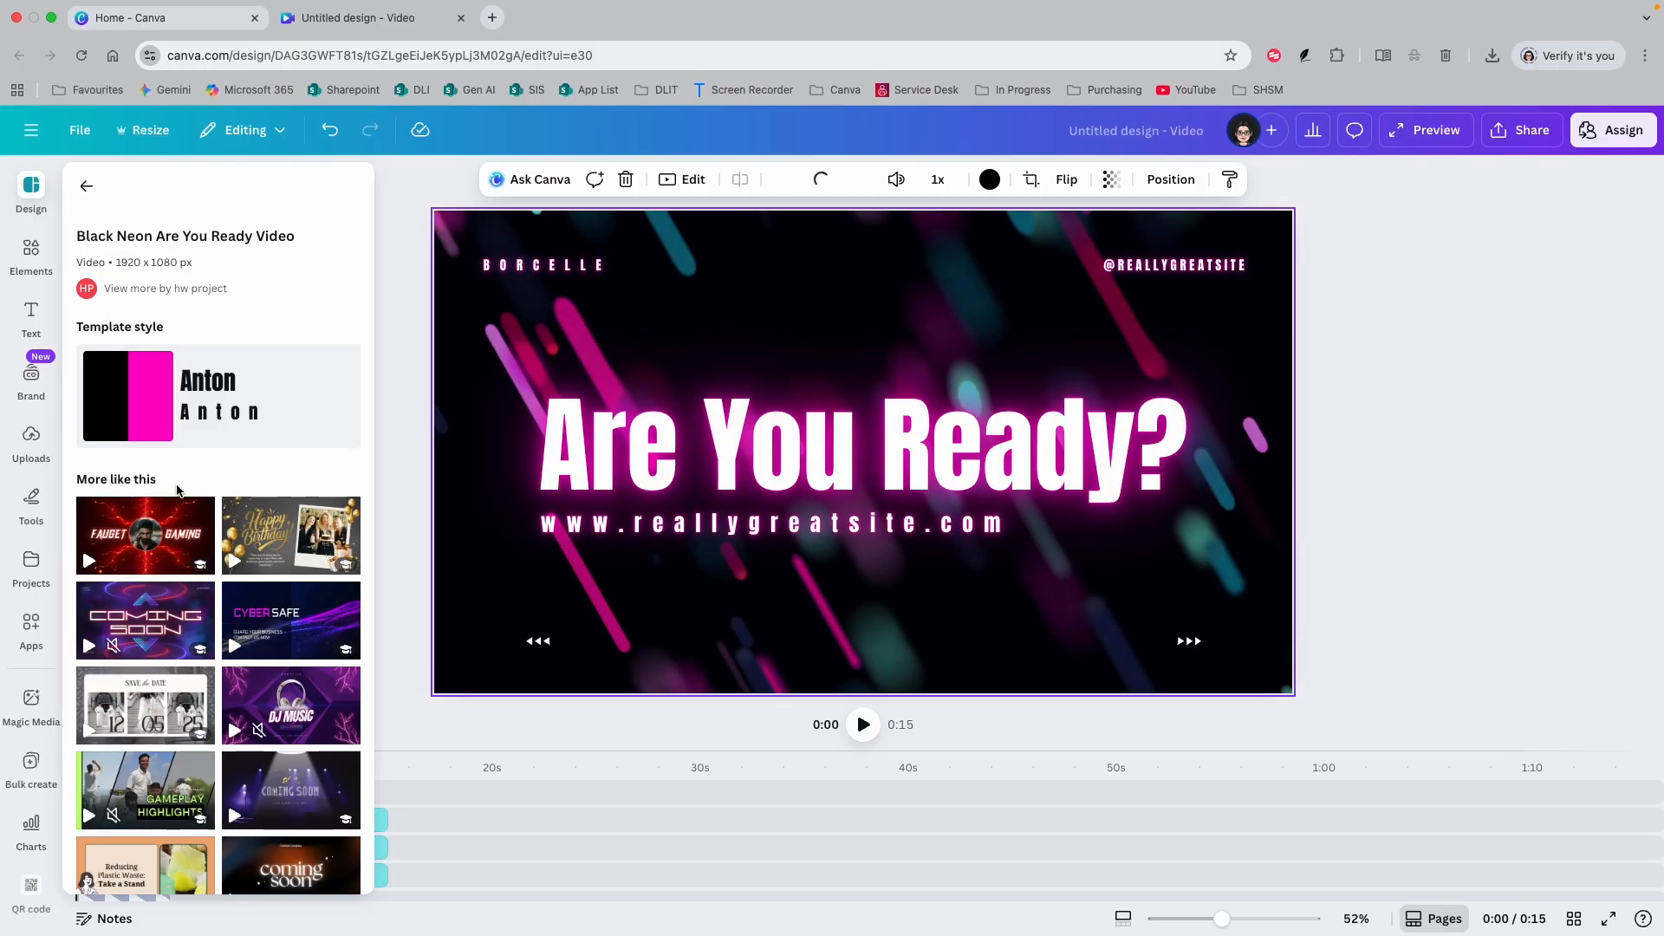
Open the talking-head recording studio and place the camera bubble in the canvas's lower-left corner.
left_click(31, 440)
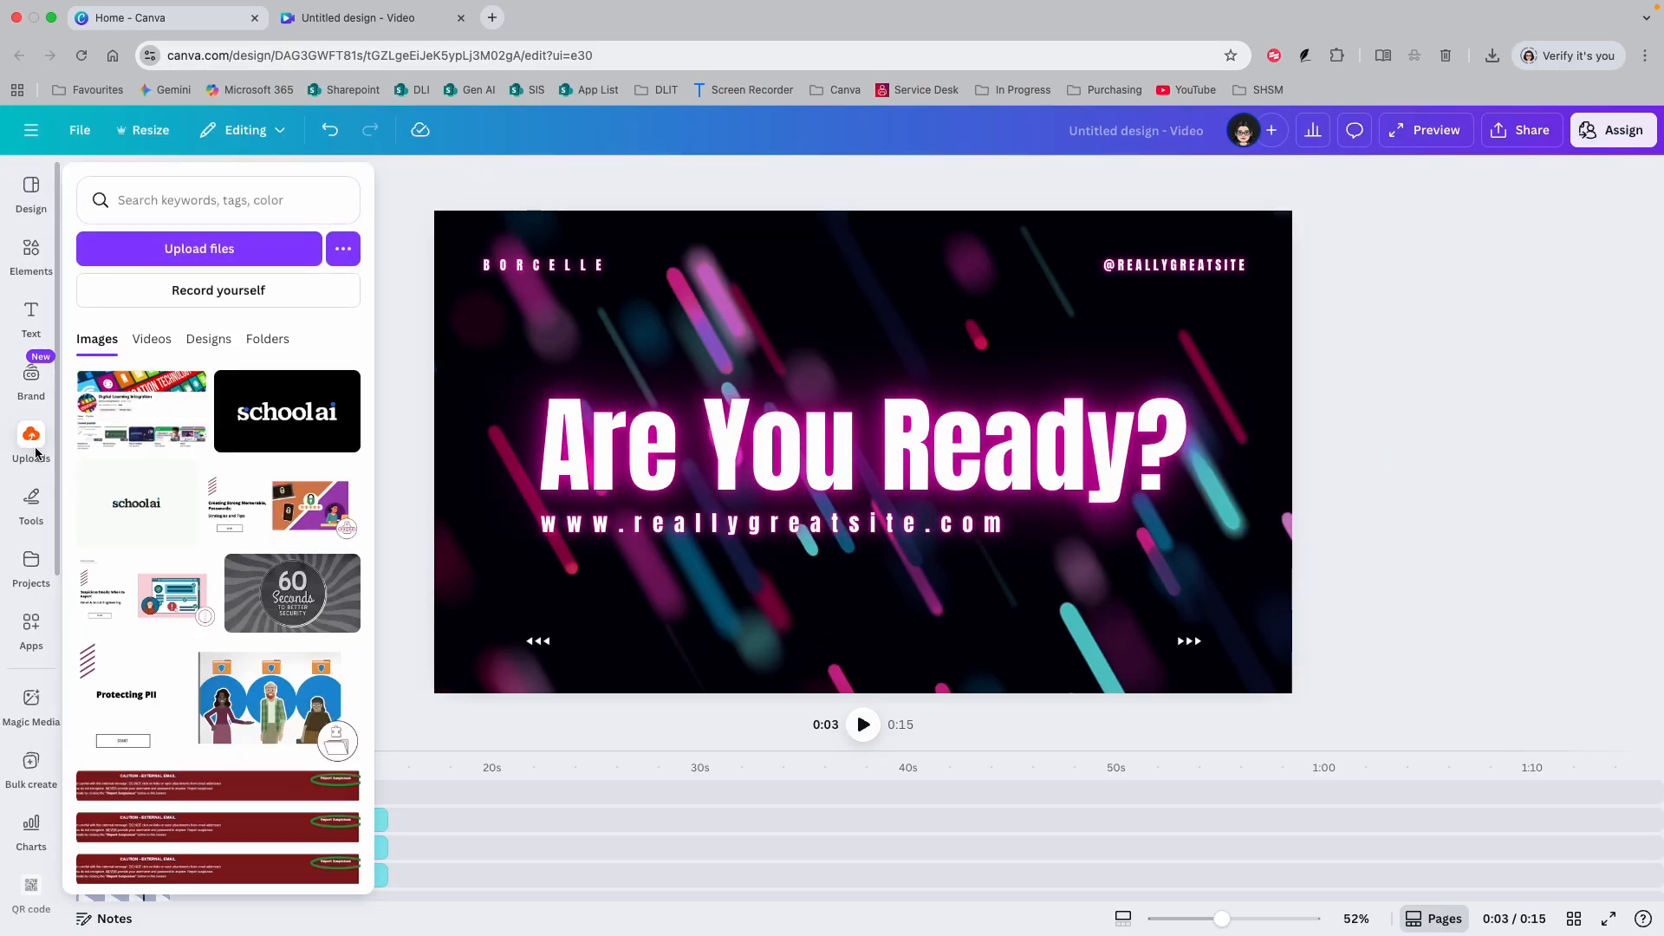
left_click(36, 451)
left_click(32, 457)
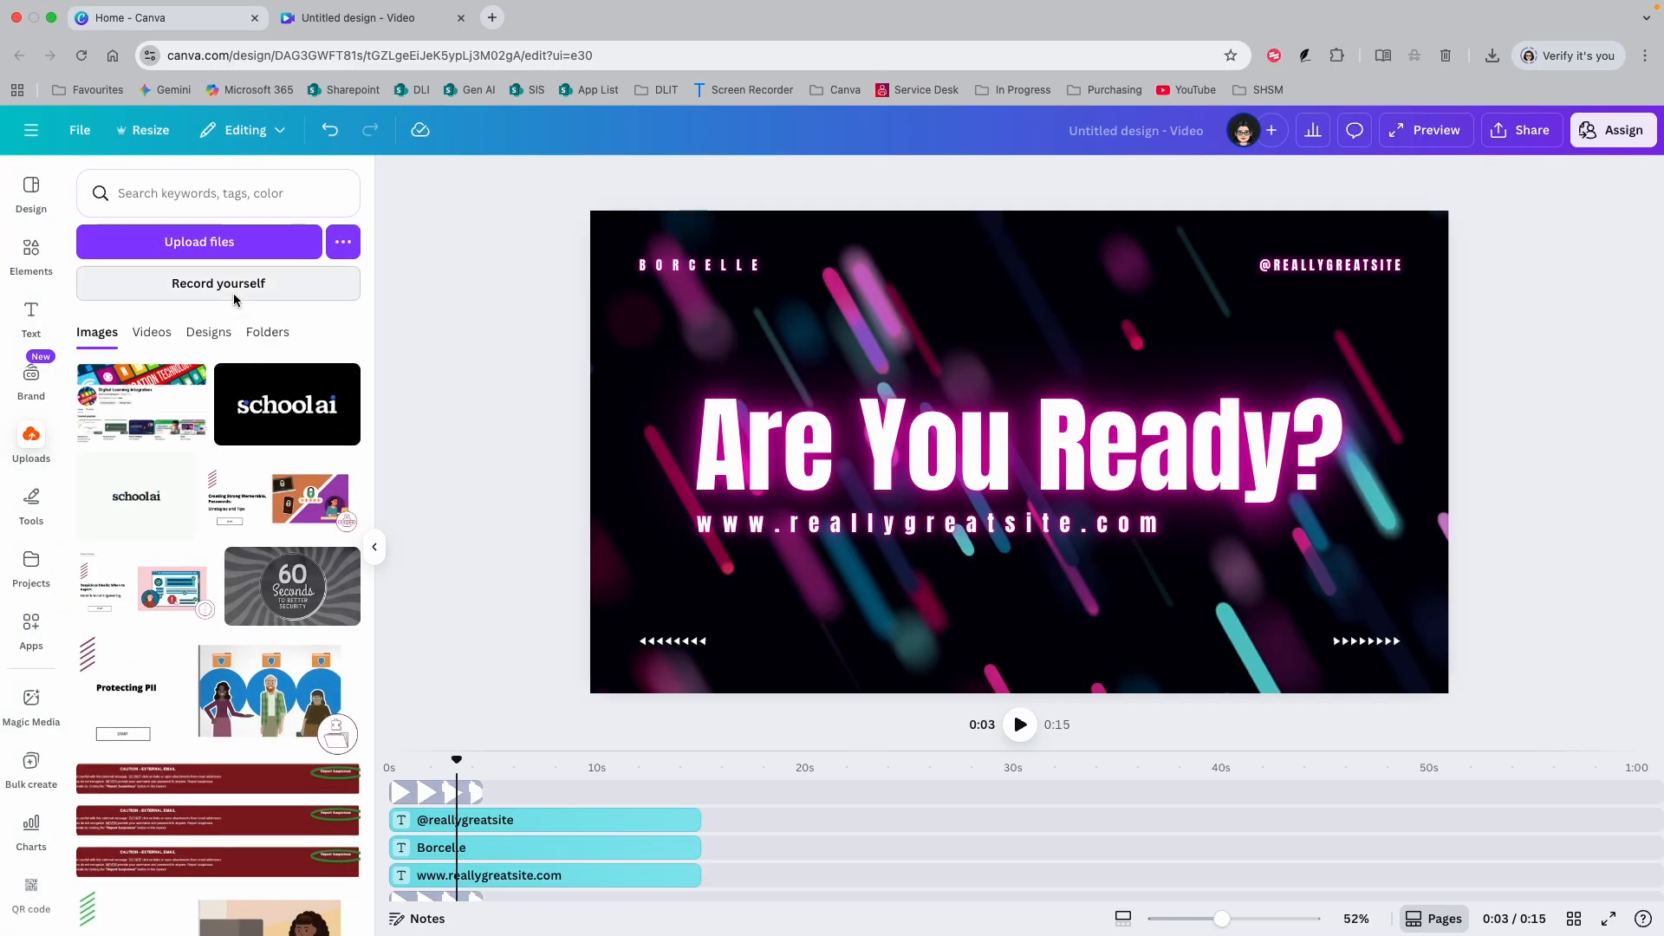
left_click(231, 296)
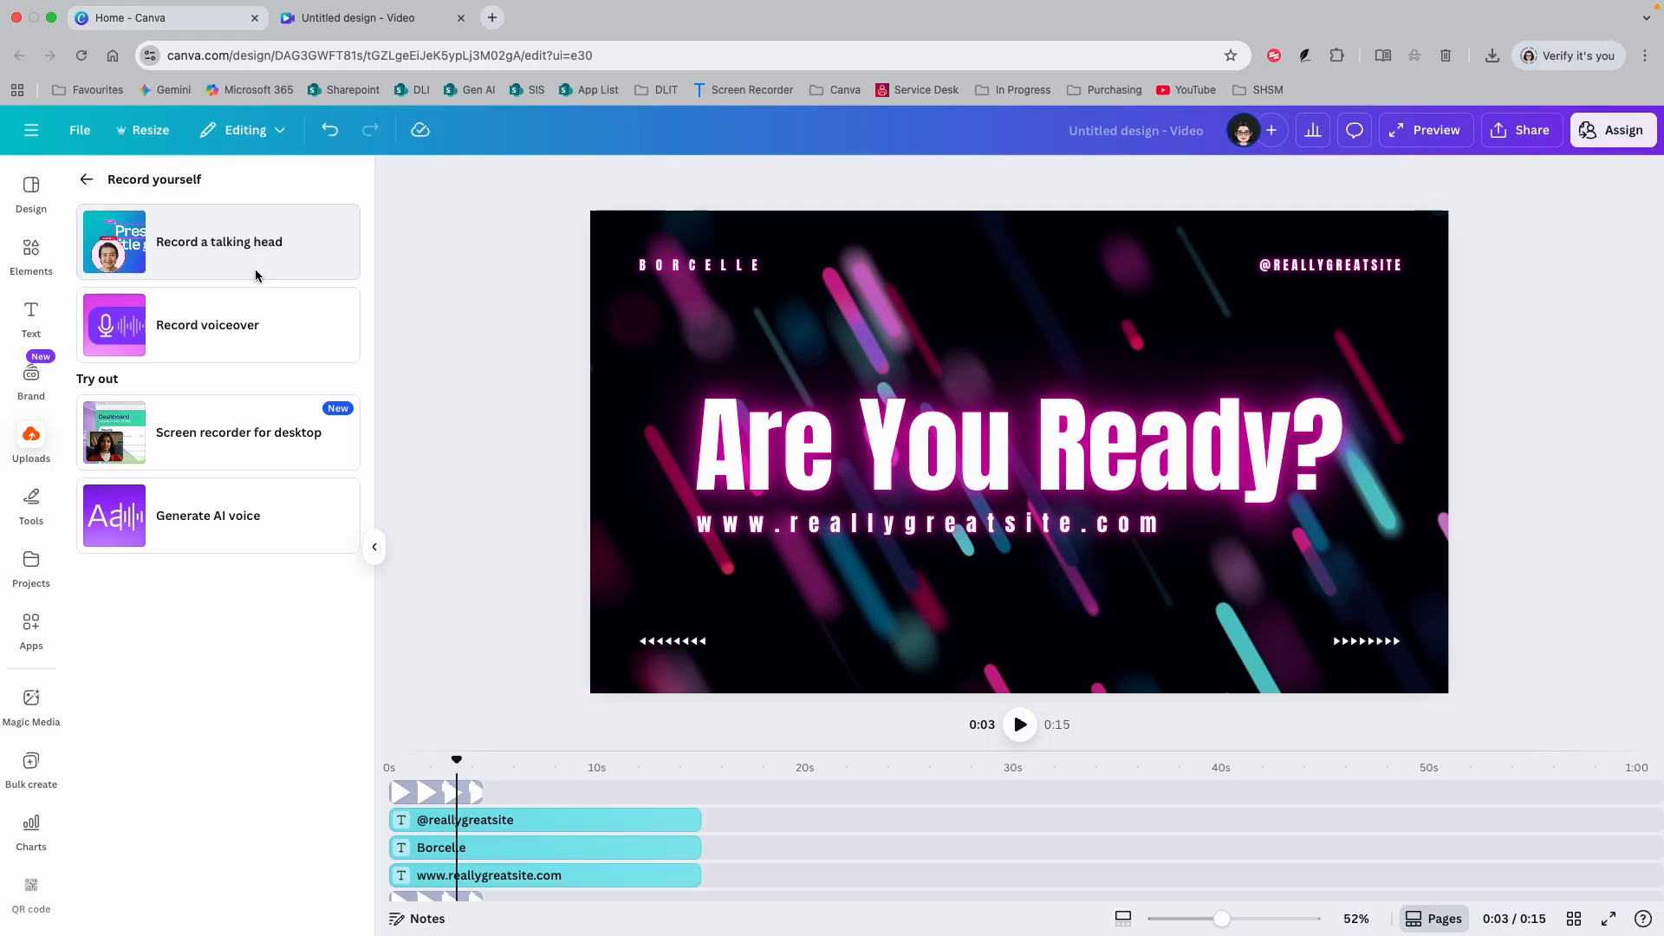
left_click(218, 253)
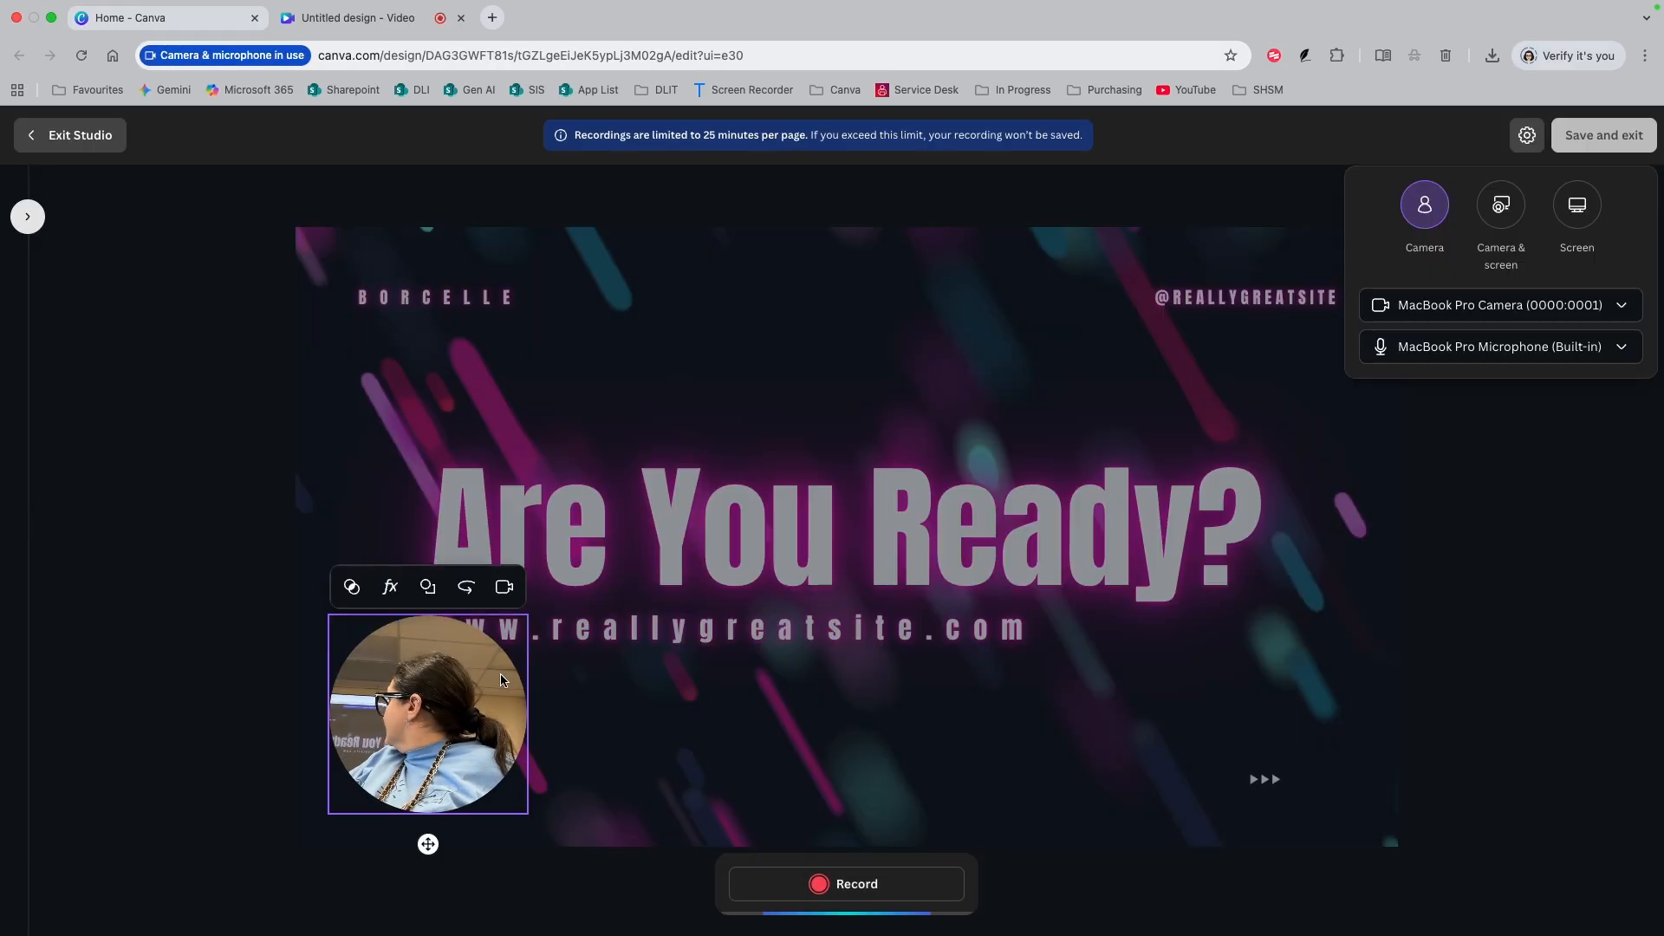
left_click_drag(466, 724, 448, 808)
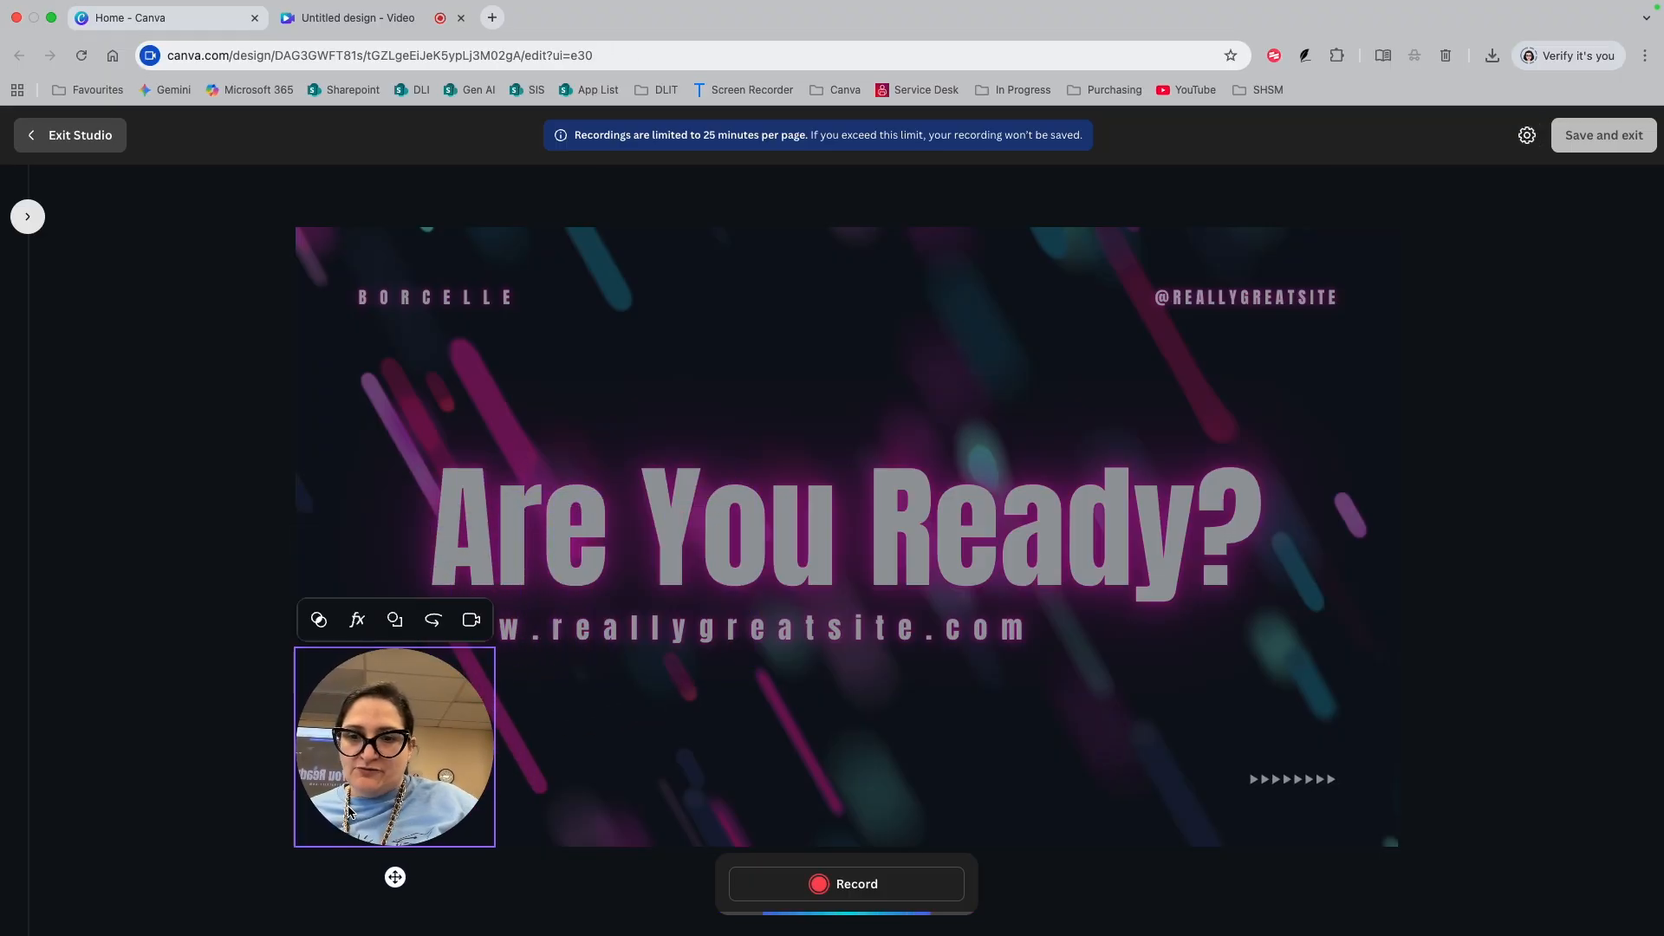
Apply a colour filter to the camera bubble and cycle its shape through rectangle back to circle.
left_click(320, 620)
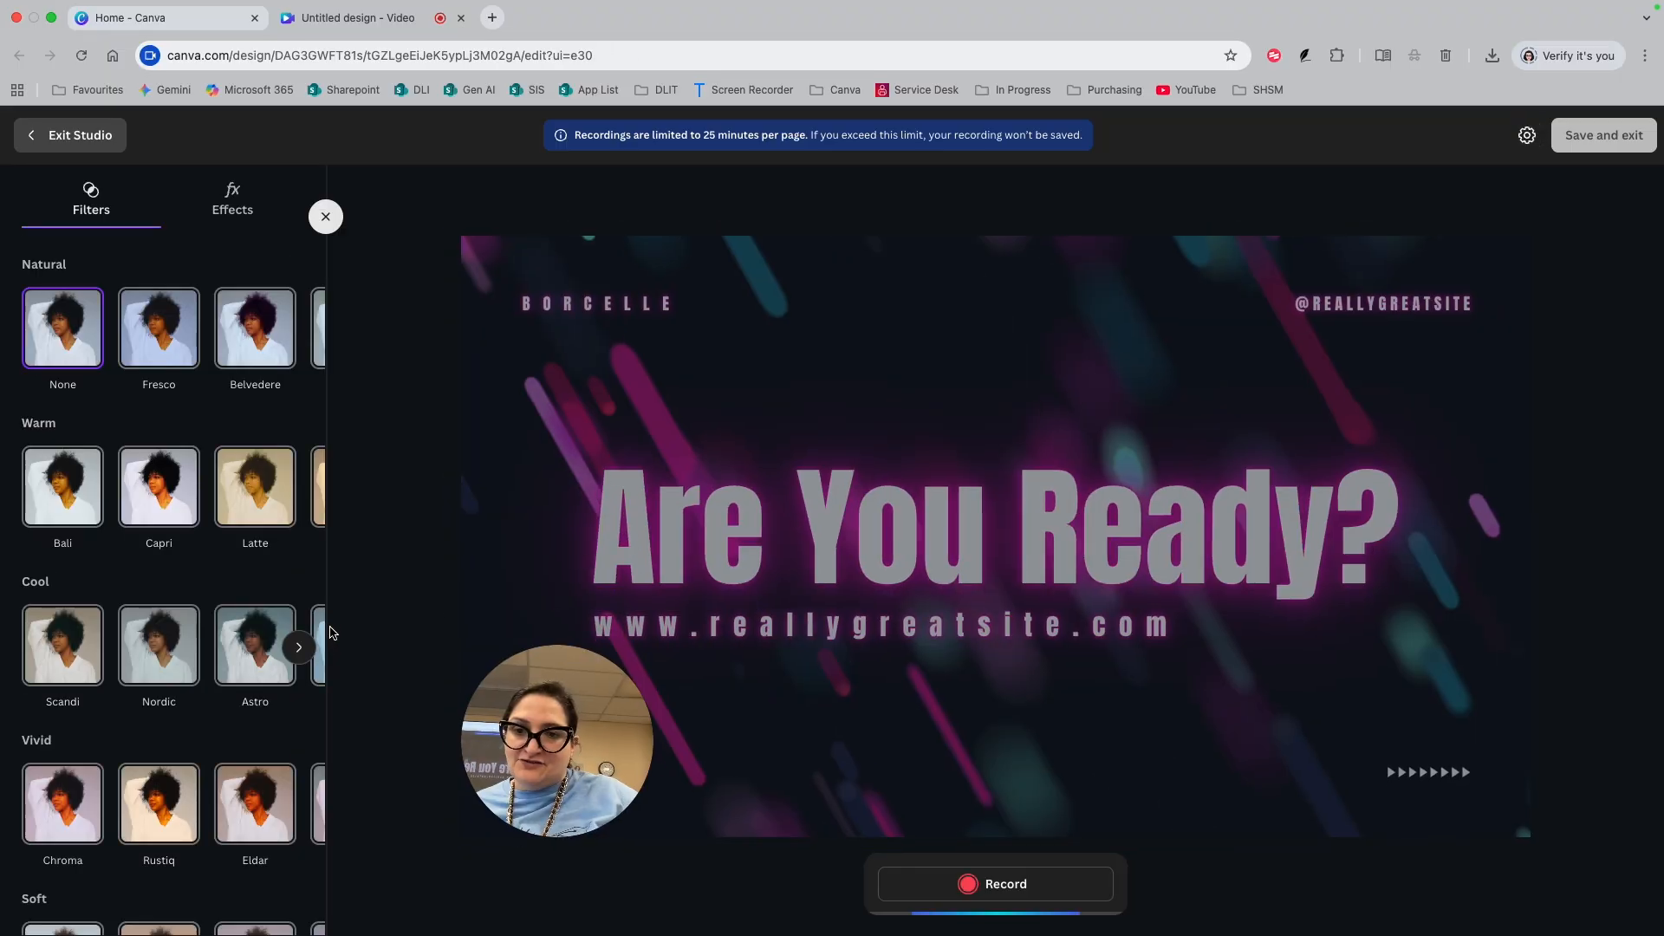
scroll(205, 678, "down", 3)
scroll(205, 680, "down", 4)
left_click(163, 856)
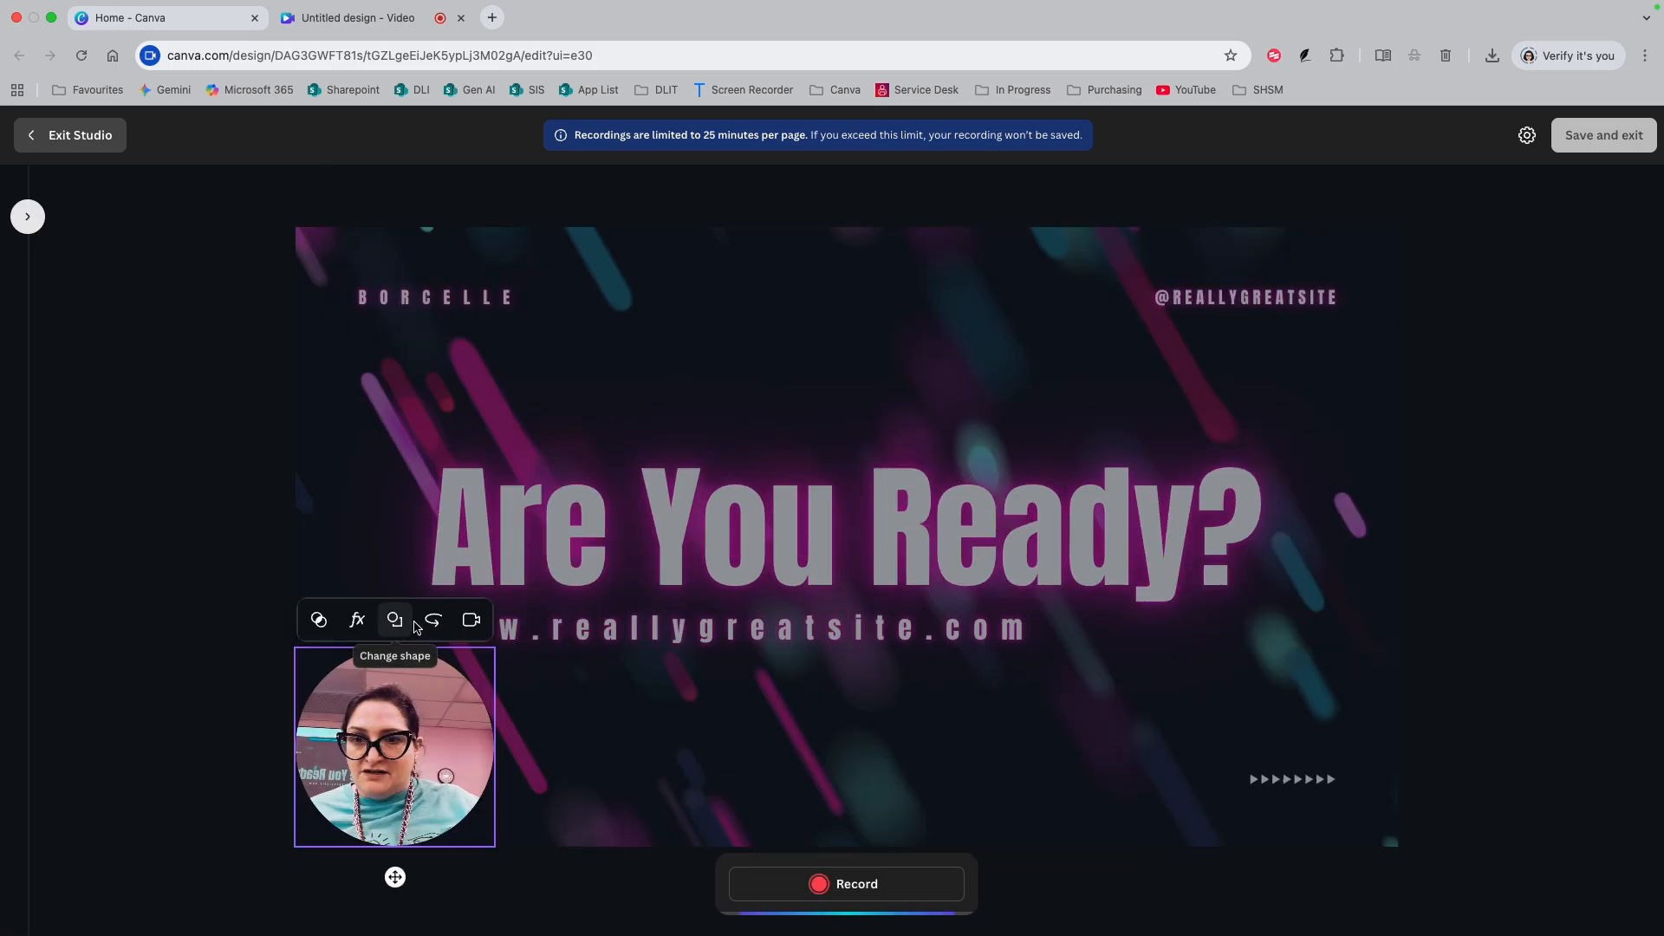
left_click(414, 625)
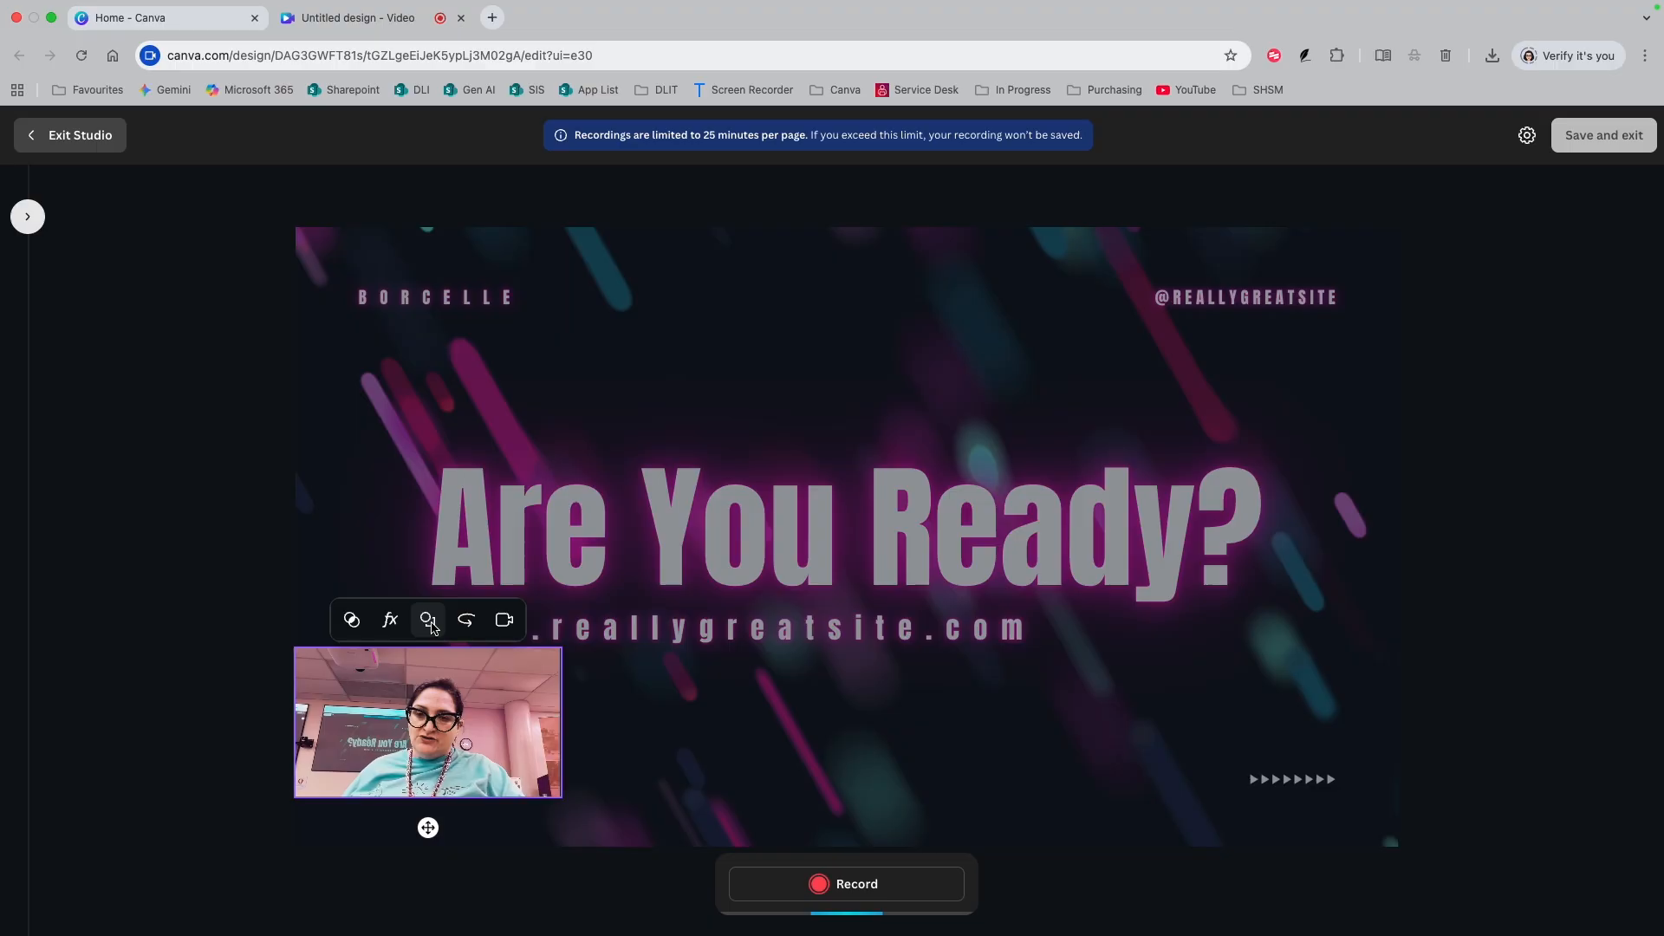
left_click(430, 623)
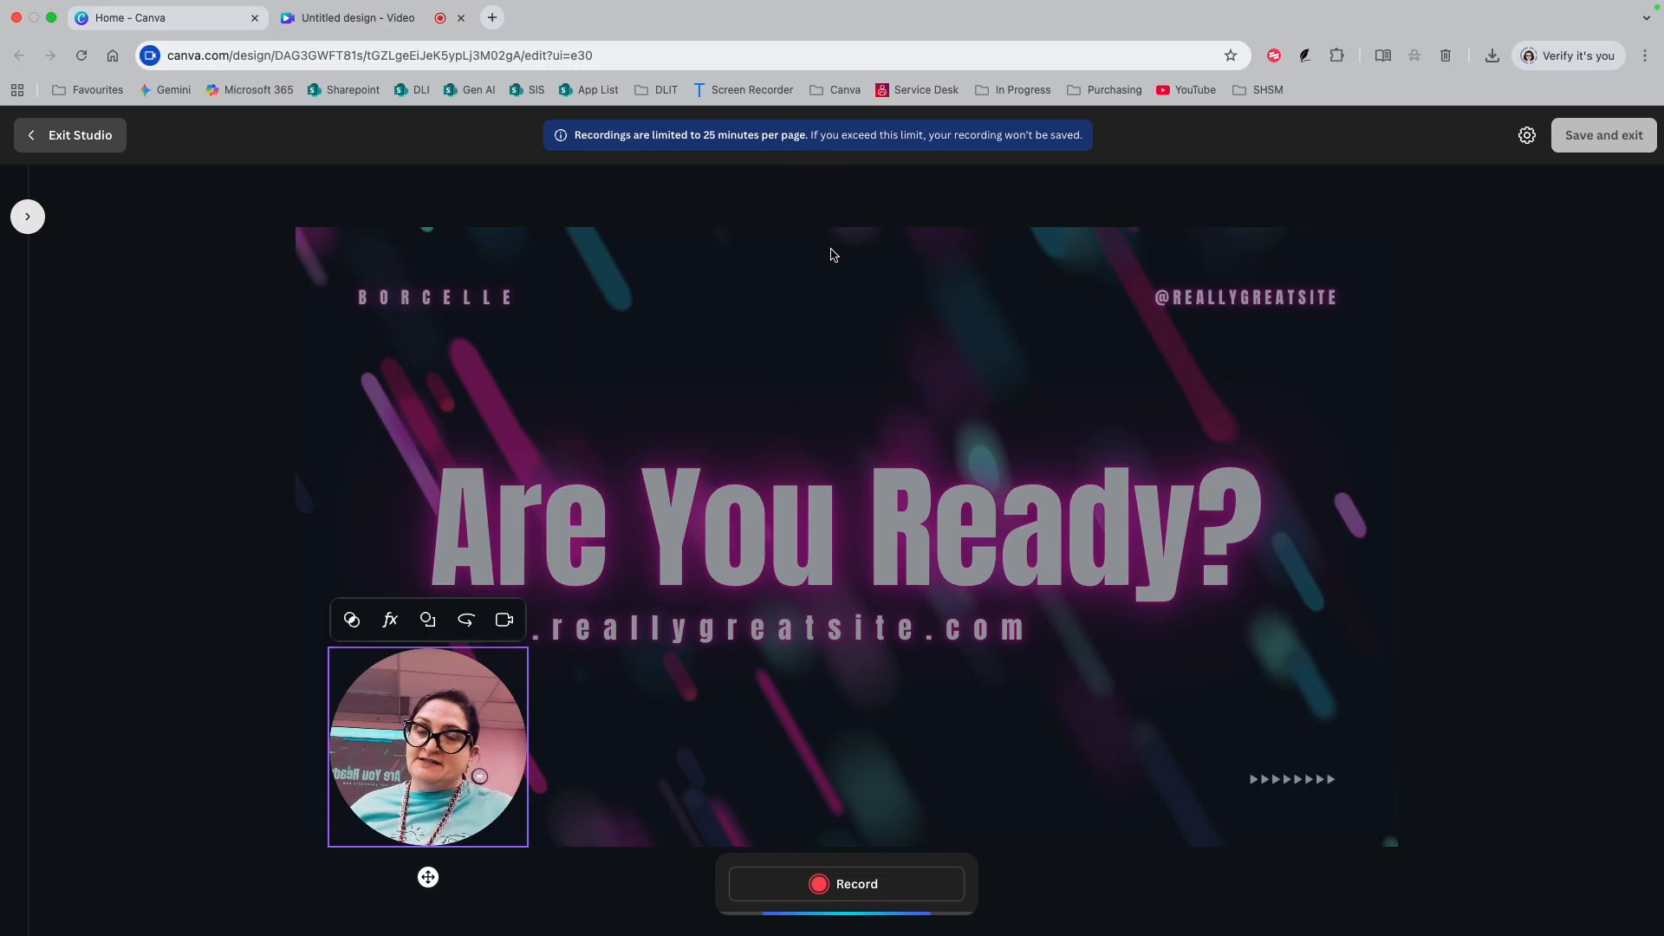
Set the recording source to Camera & screen.
left_click(1527, 136)
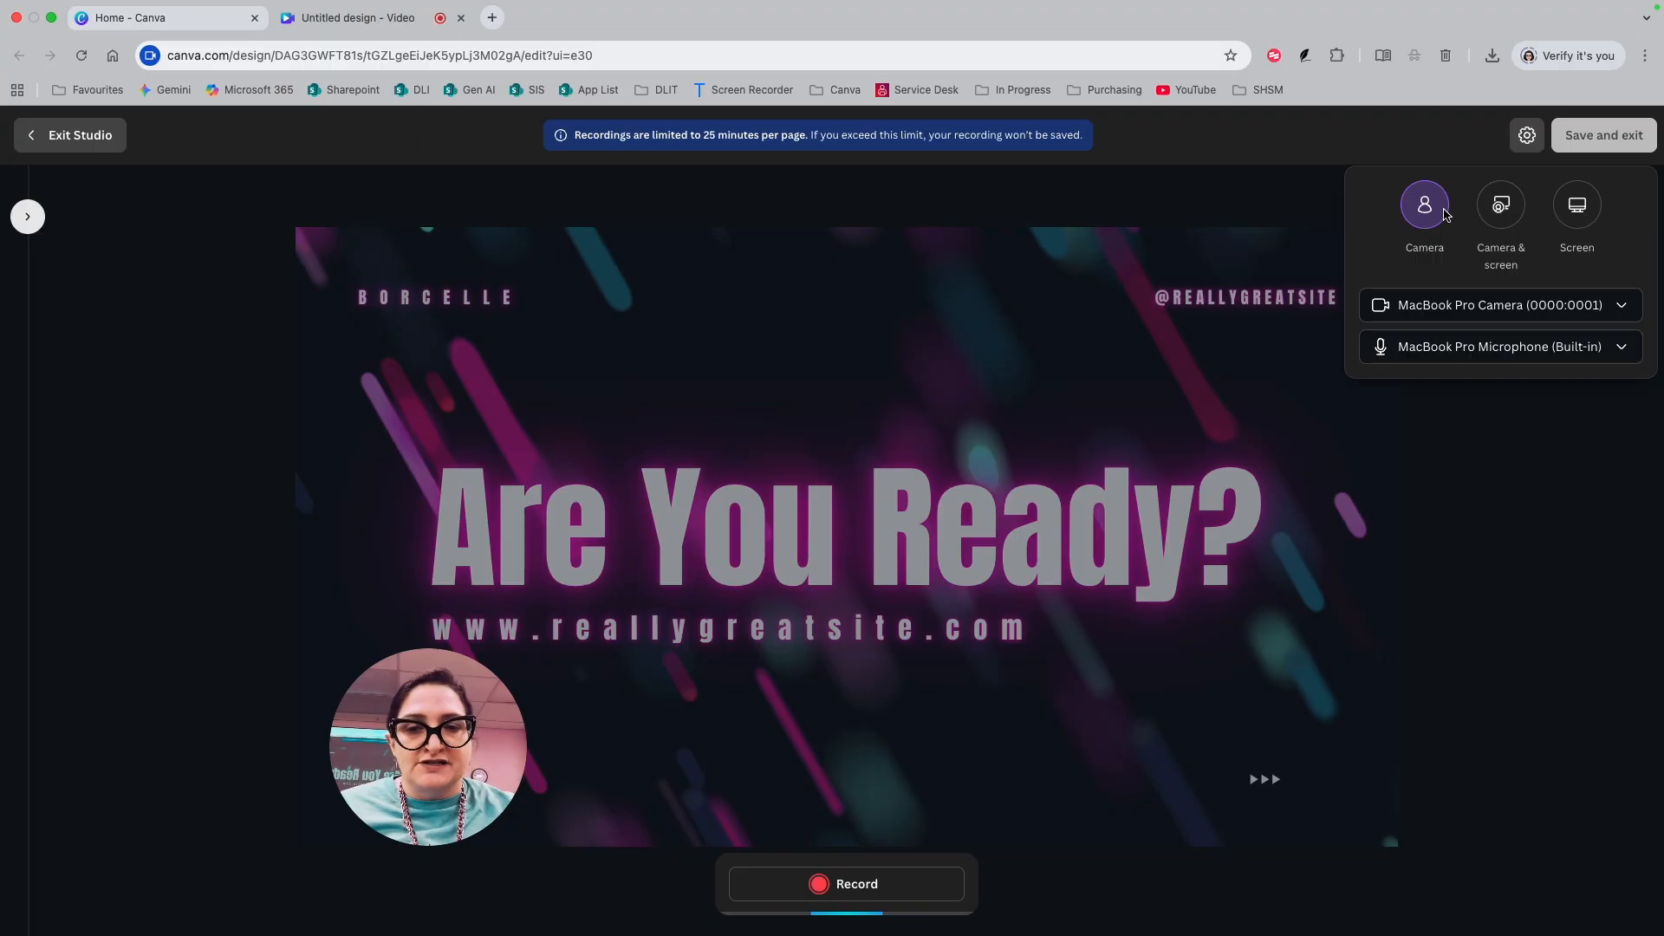
left_click(1513, 222)
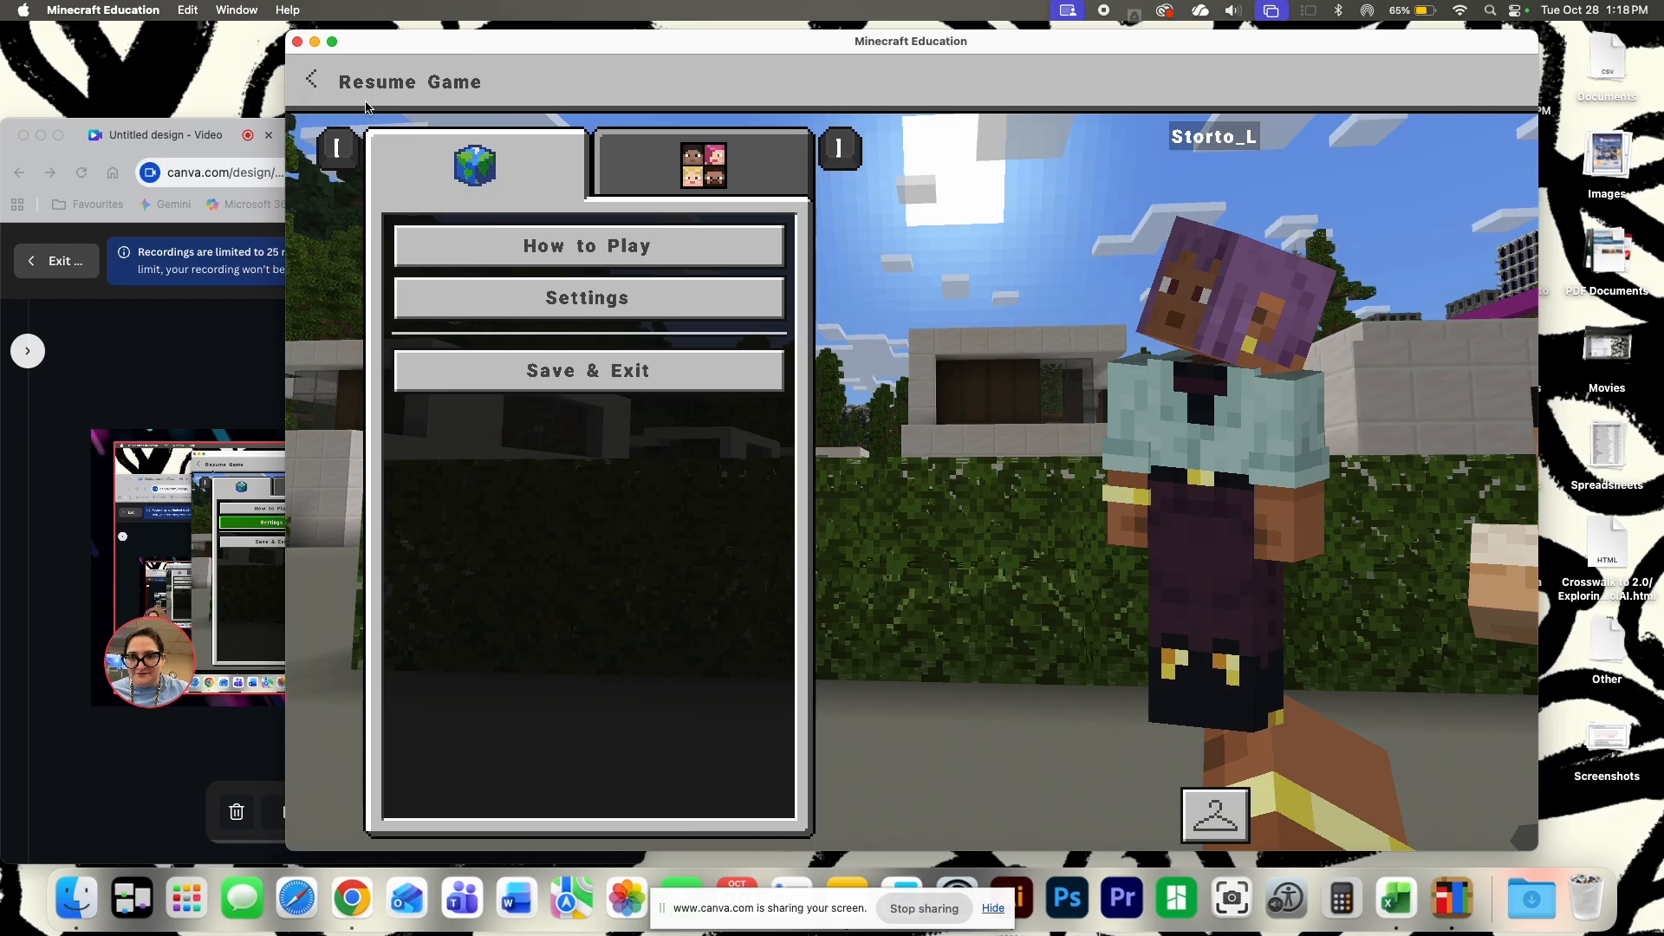
Present the Minecraft Education window full screen in the recording, show its players page and main menu page, and leave full screen.
mouse_move(332, 41)
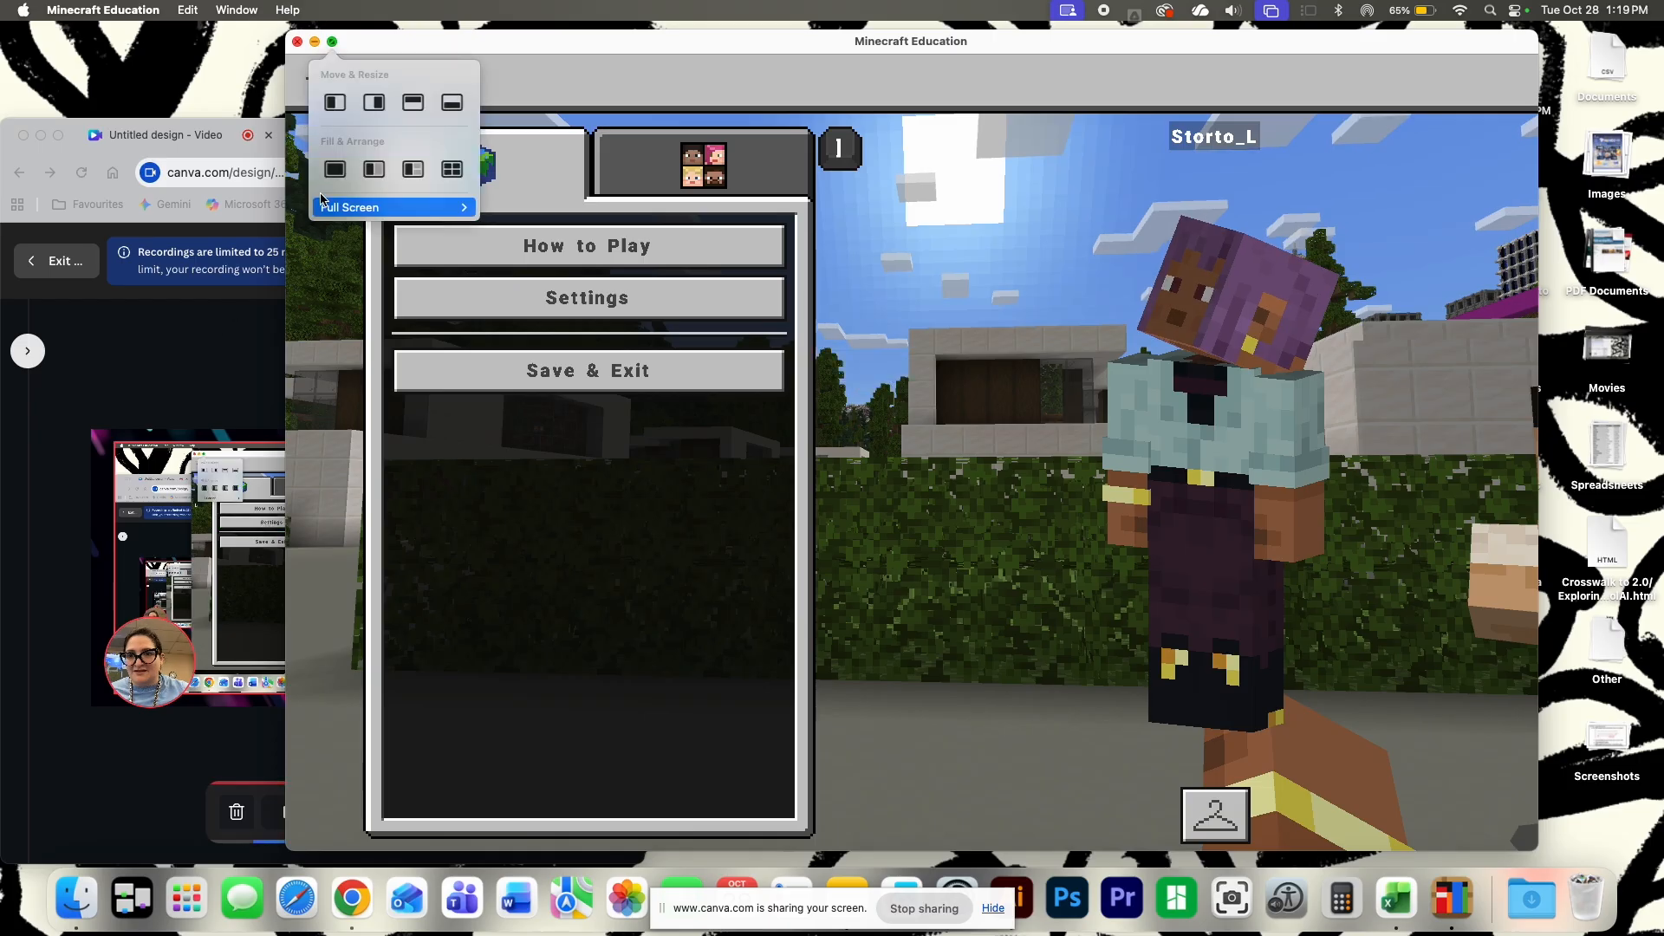
left_click(332, 42)
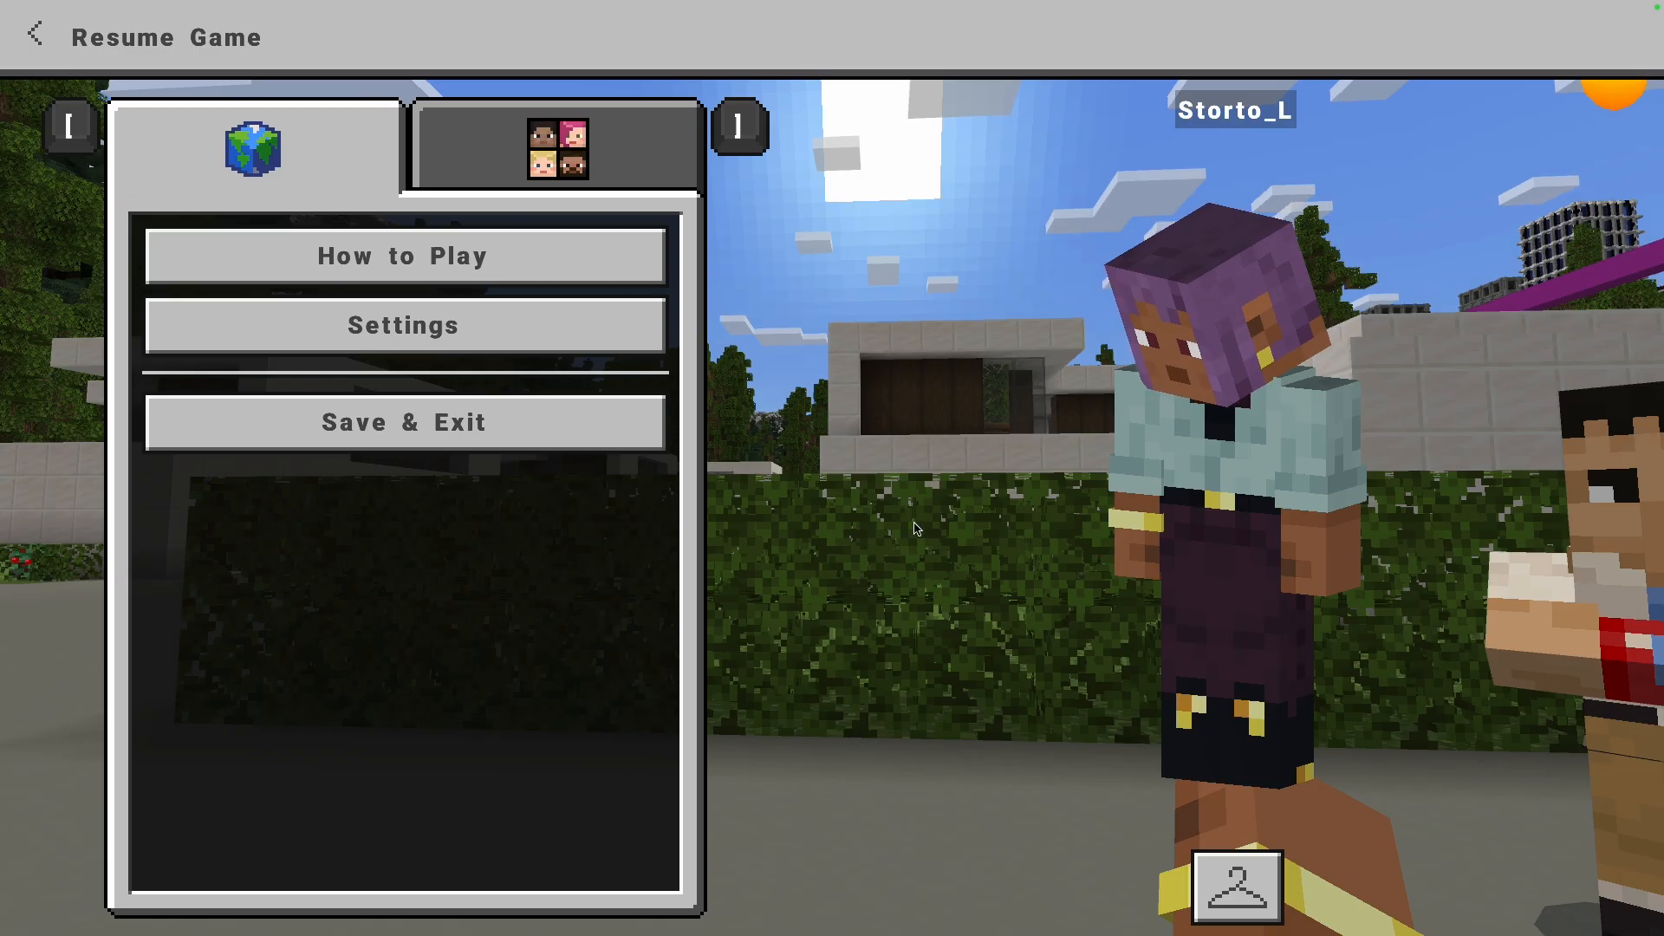
left_click(595, 159)
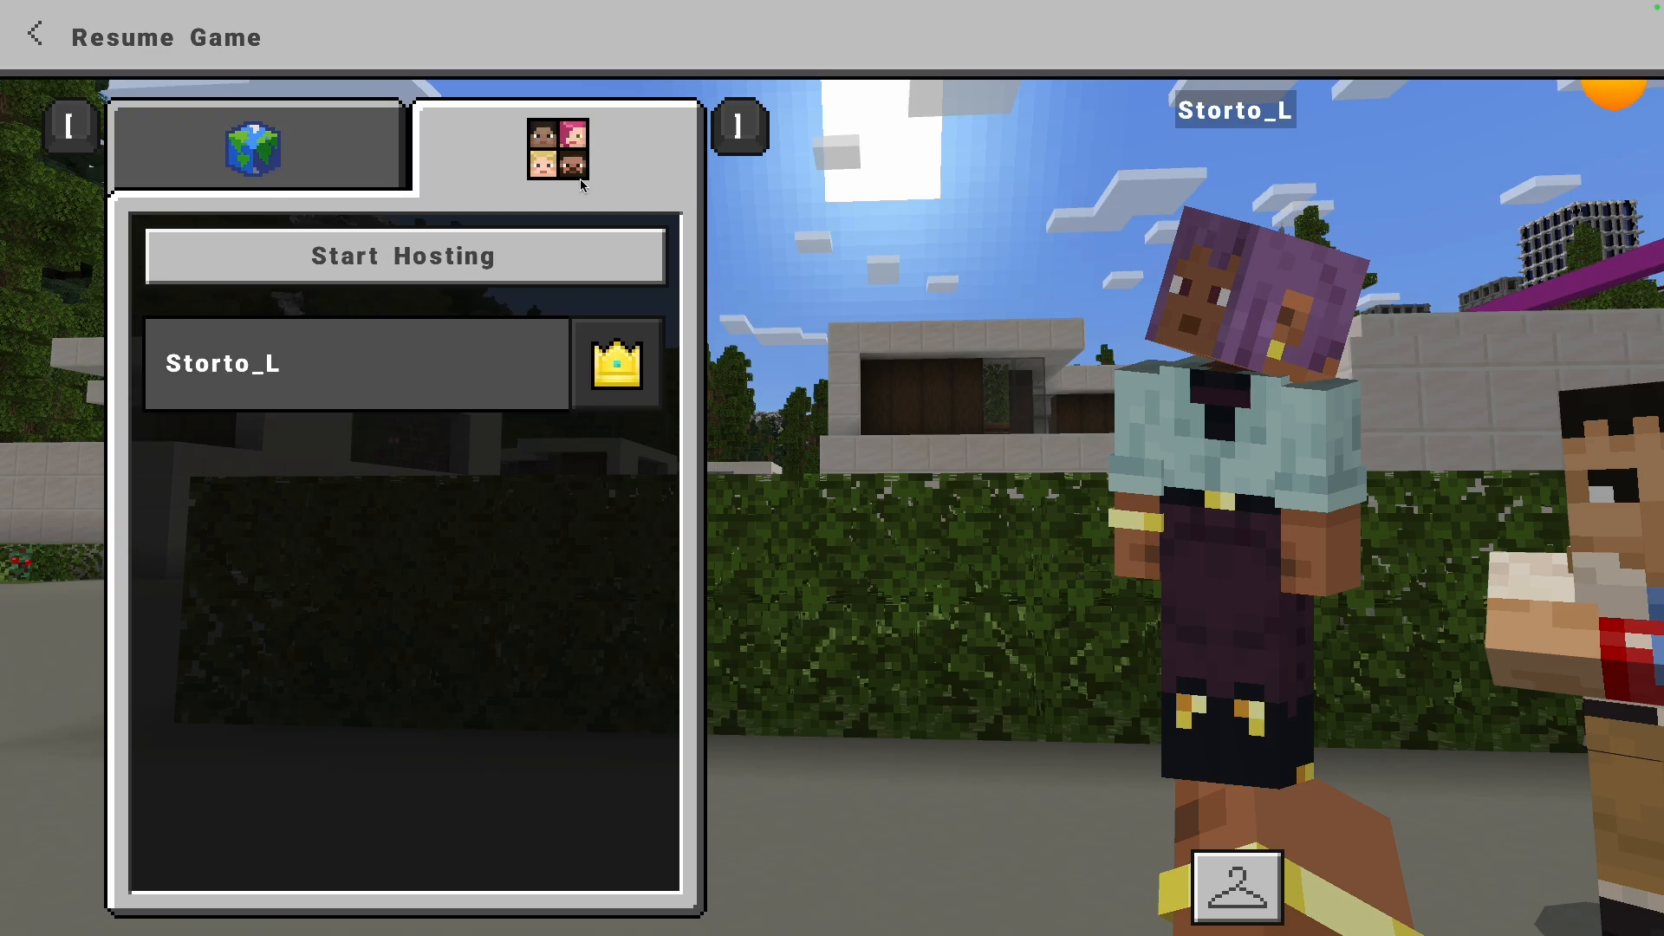
left_click(270, 147)
mouse_move(136, 7)
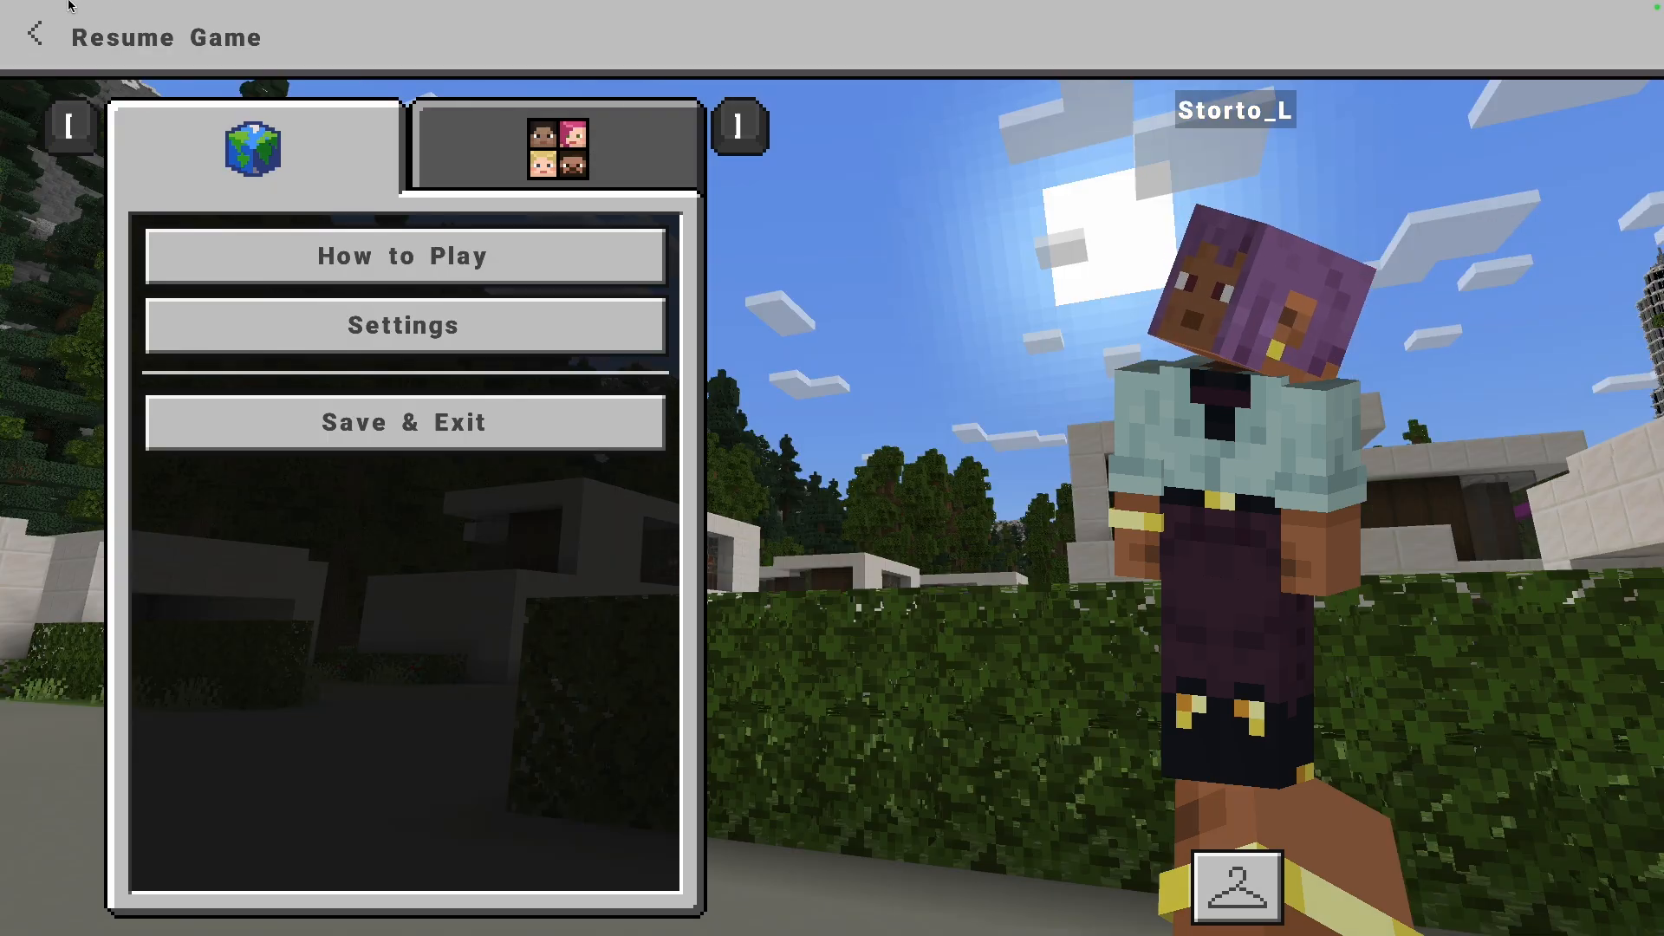
mouse_move(66, 3)
left_click(48, 33)
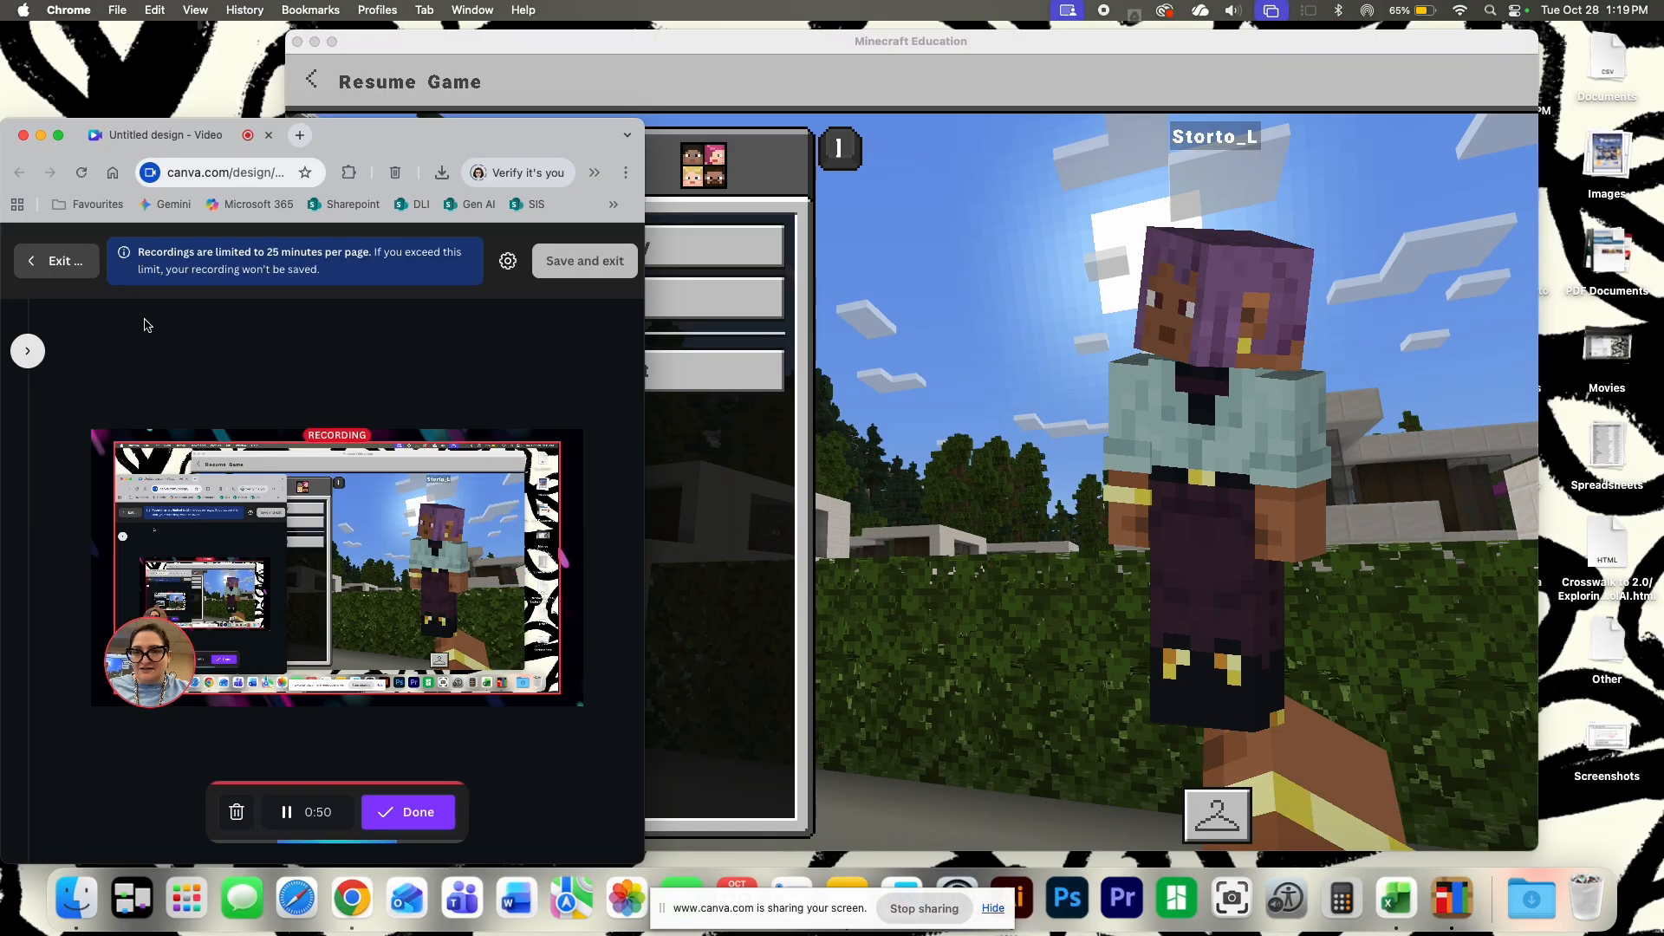
Return to the Canva window in full screen, finish the recording and save it into the design.
left_click(59, 135)
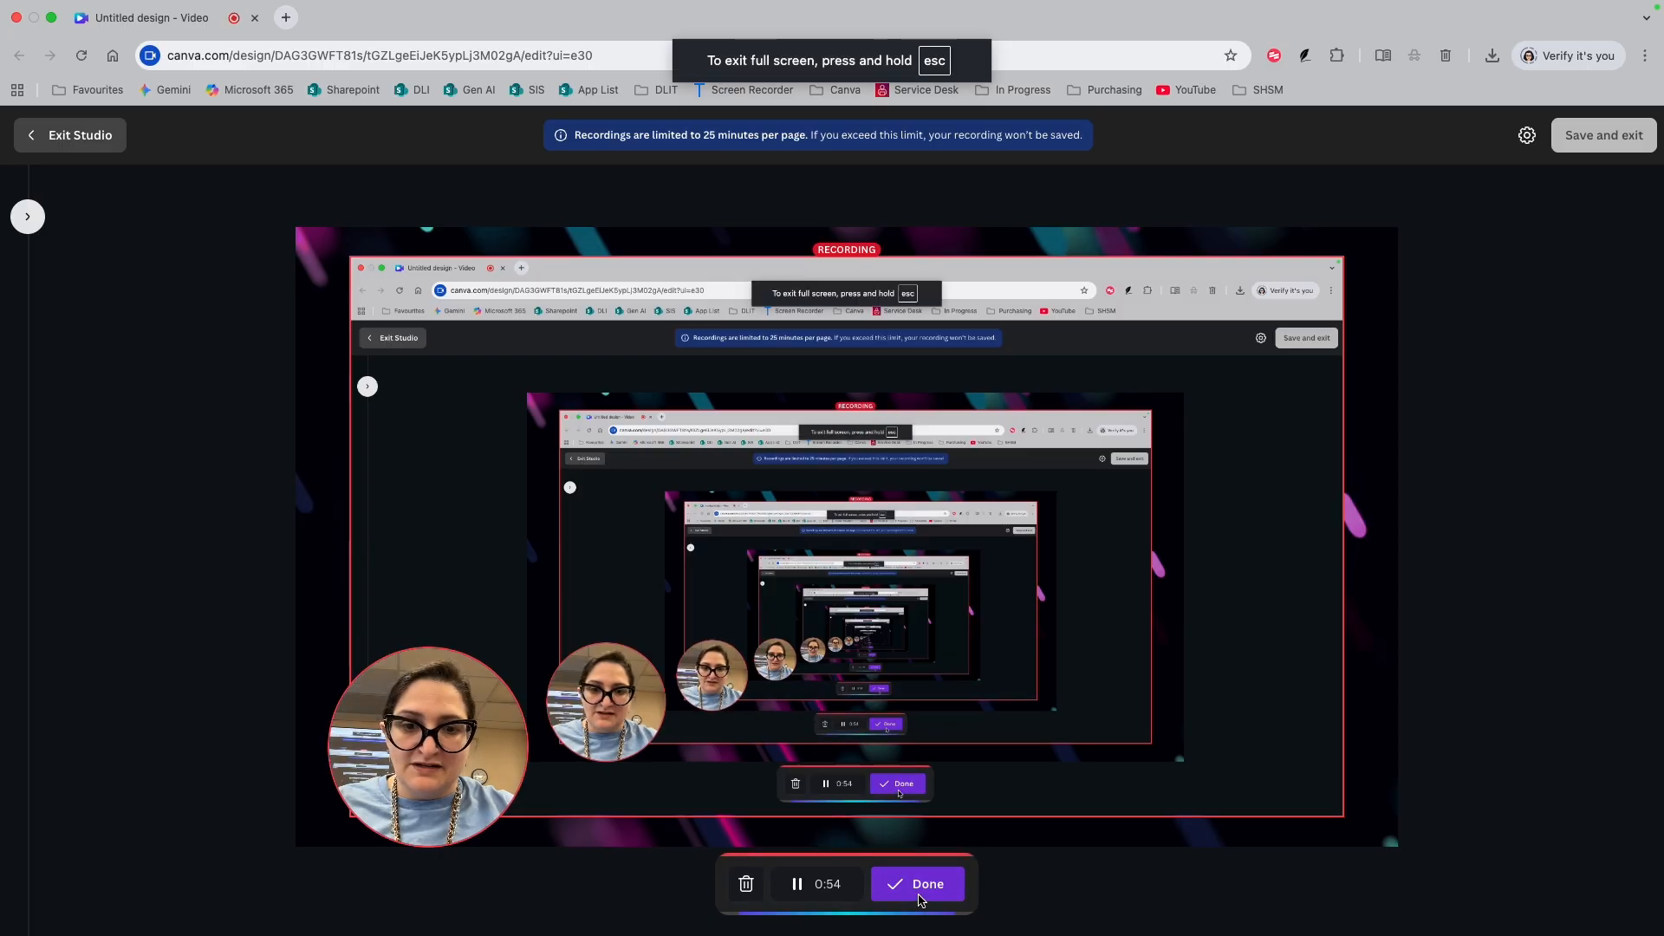
left_click(919, 886)
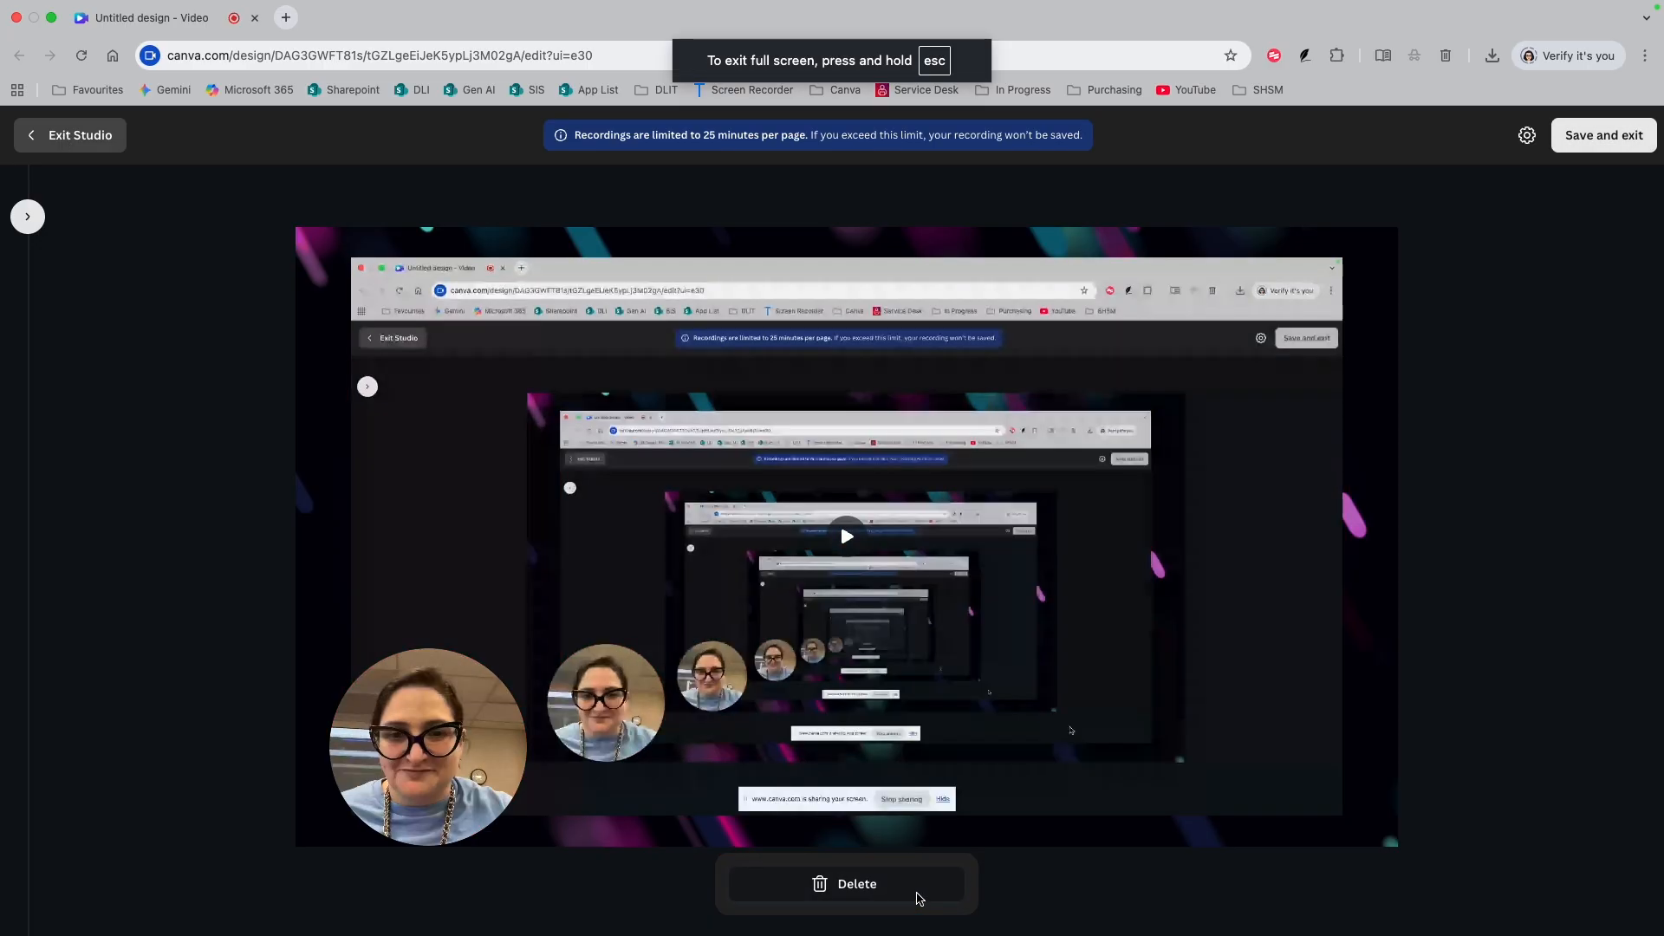
left_click(1591, 139)
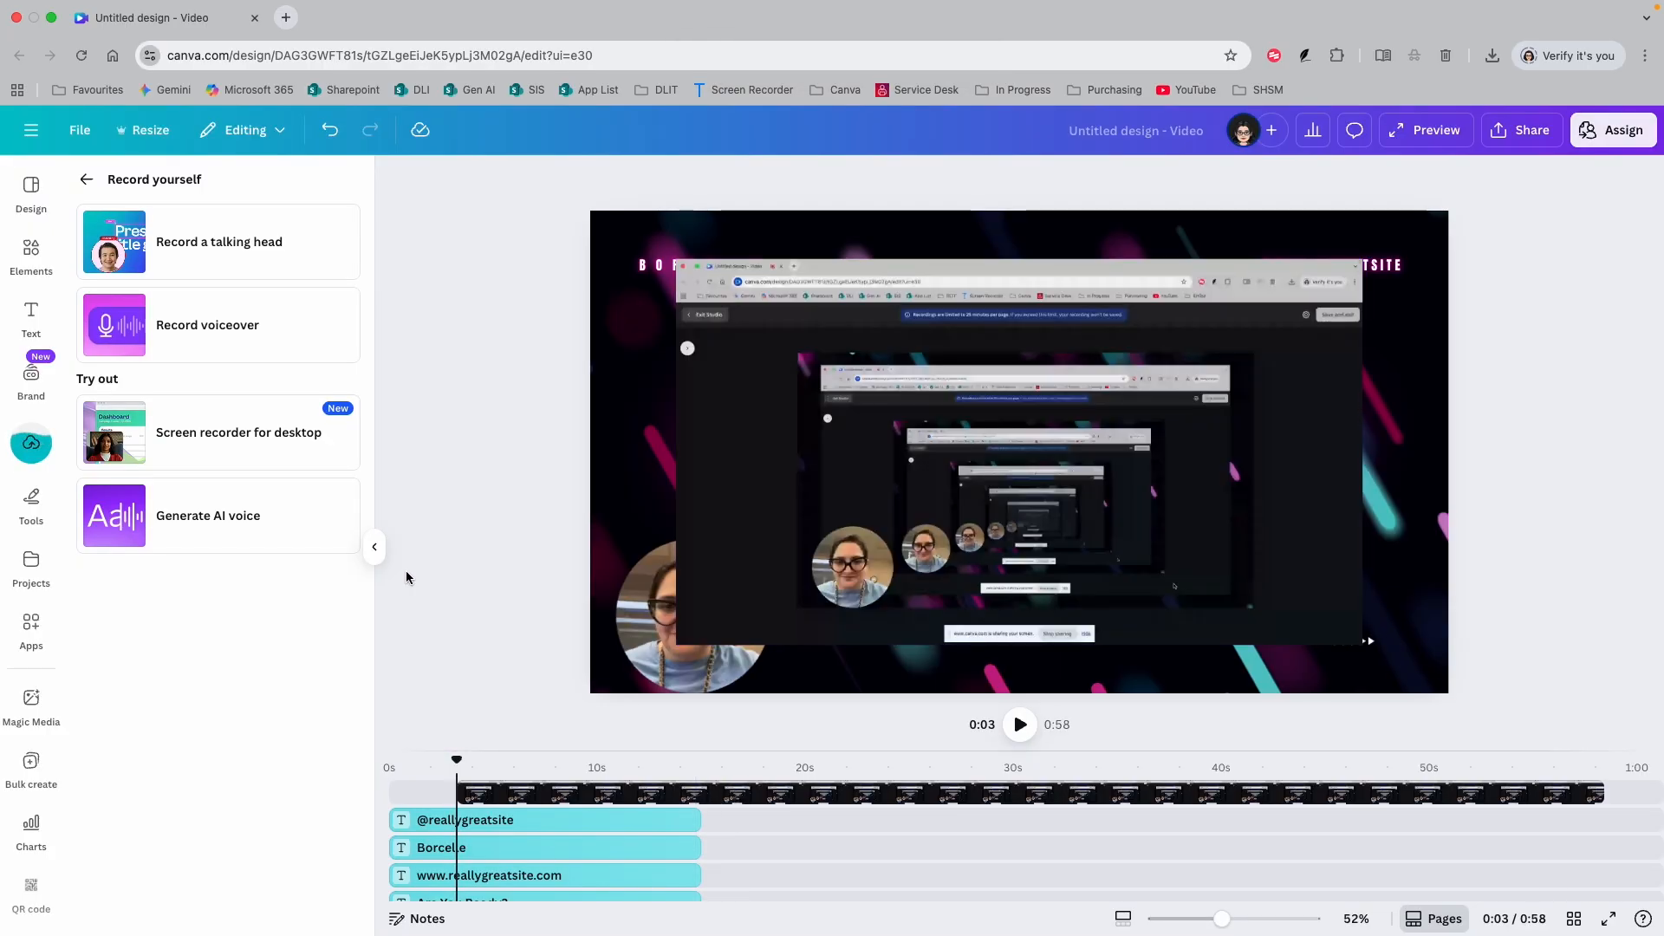
Move the screen recording clip to start at about 15 s, where the intro text ends, and preview the opening seconds.
left_click(374, 546)
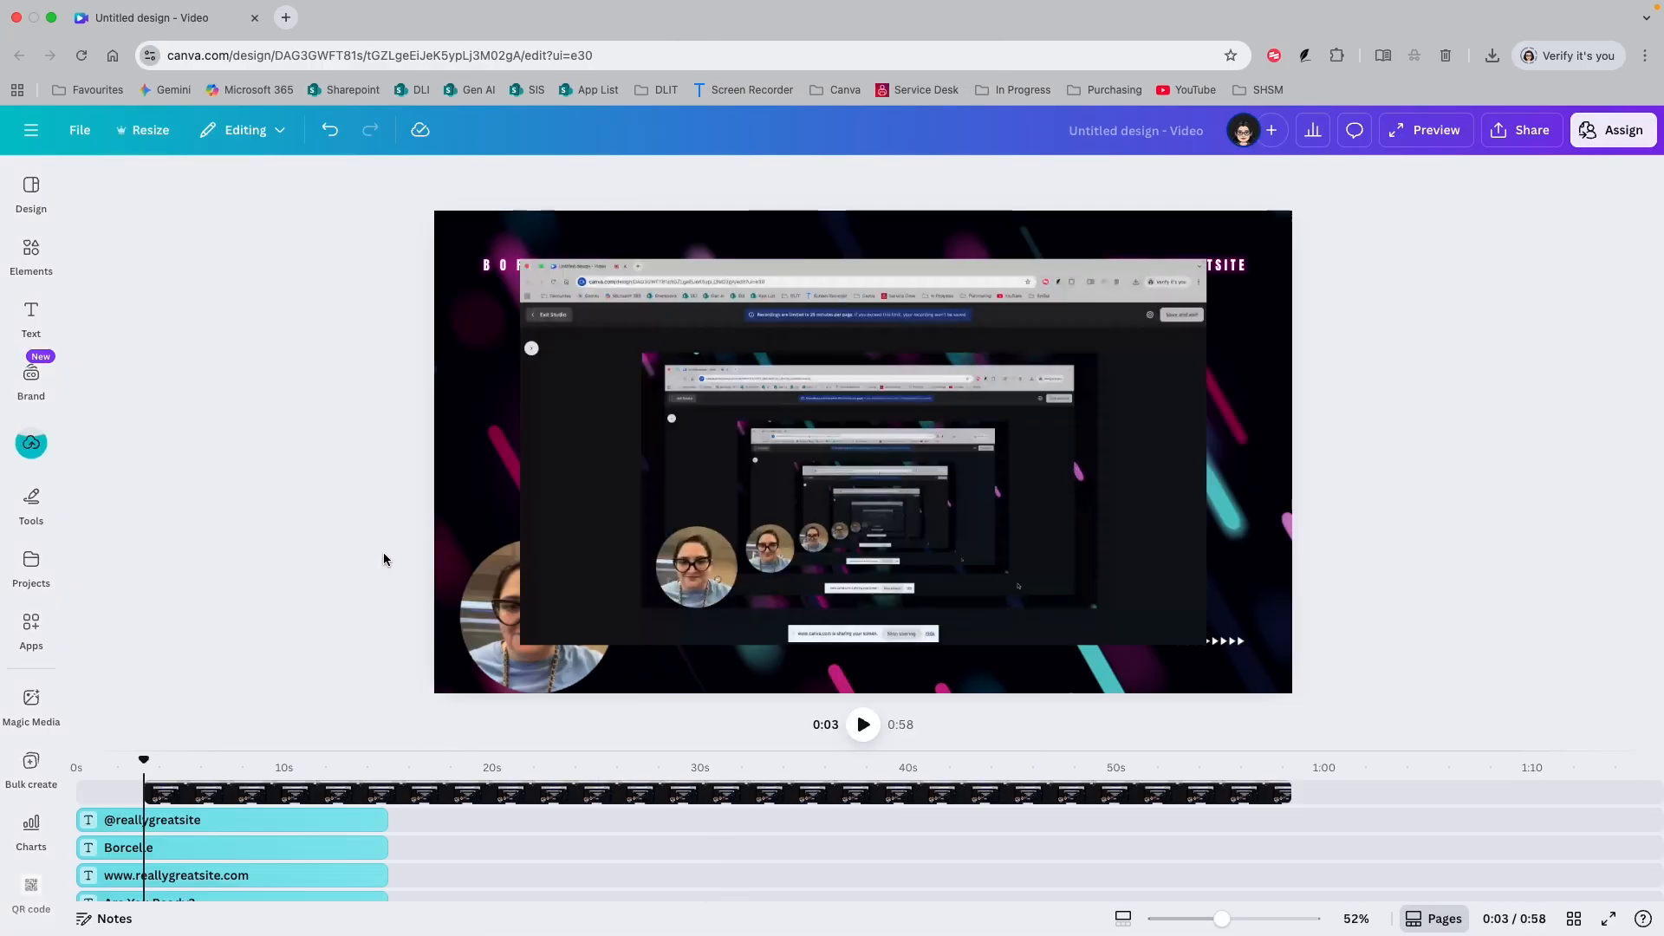
left_click(423, 799)
left_click_drag(256, 797, 6, 782)
key("space")
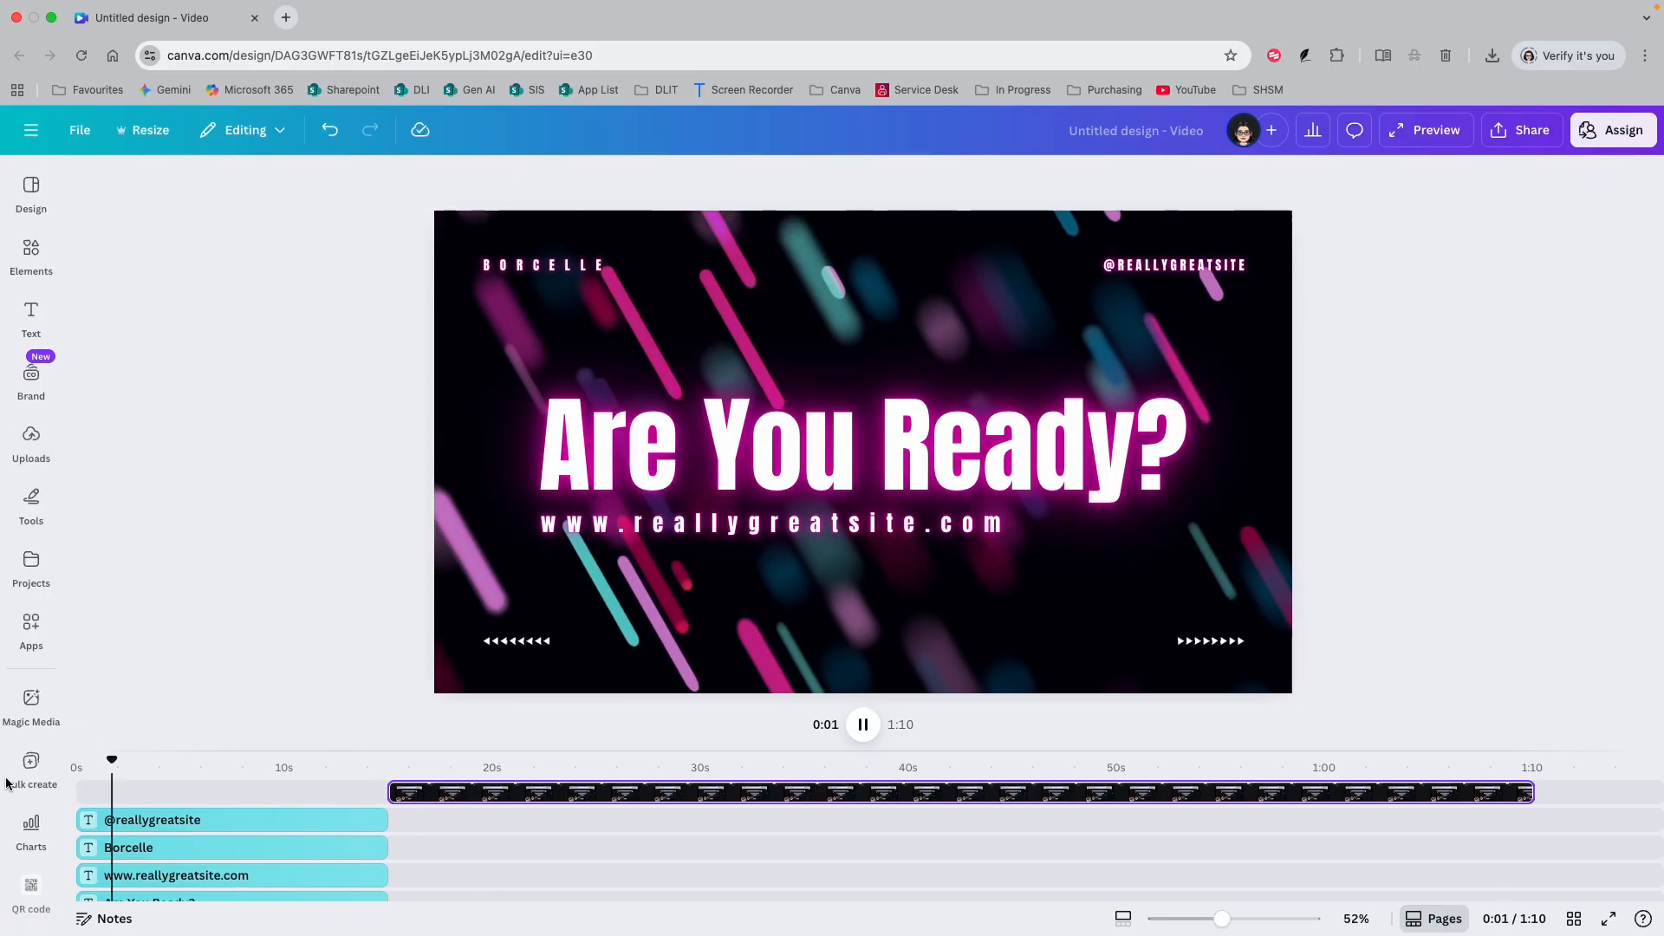
key("space")
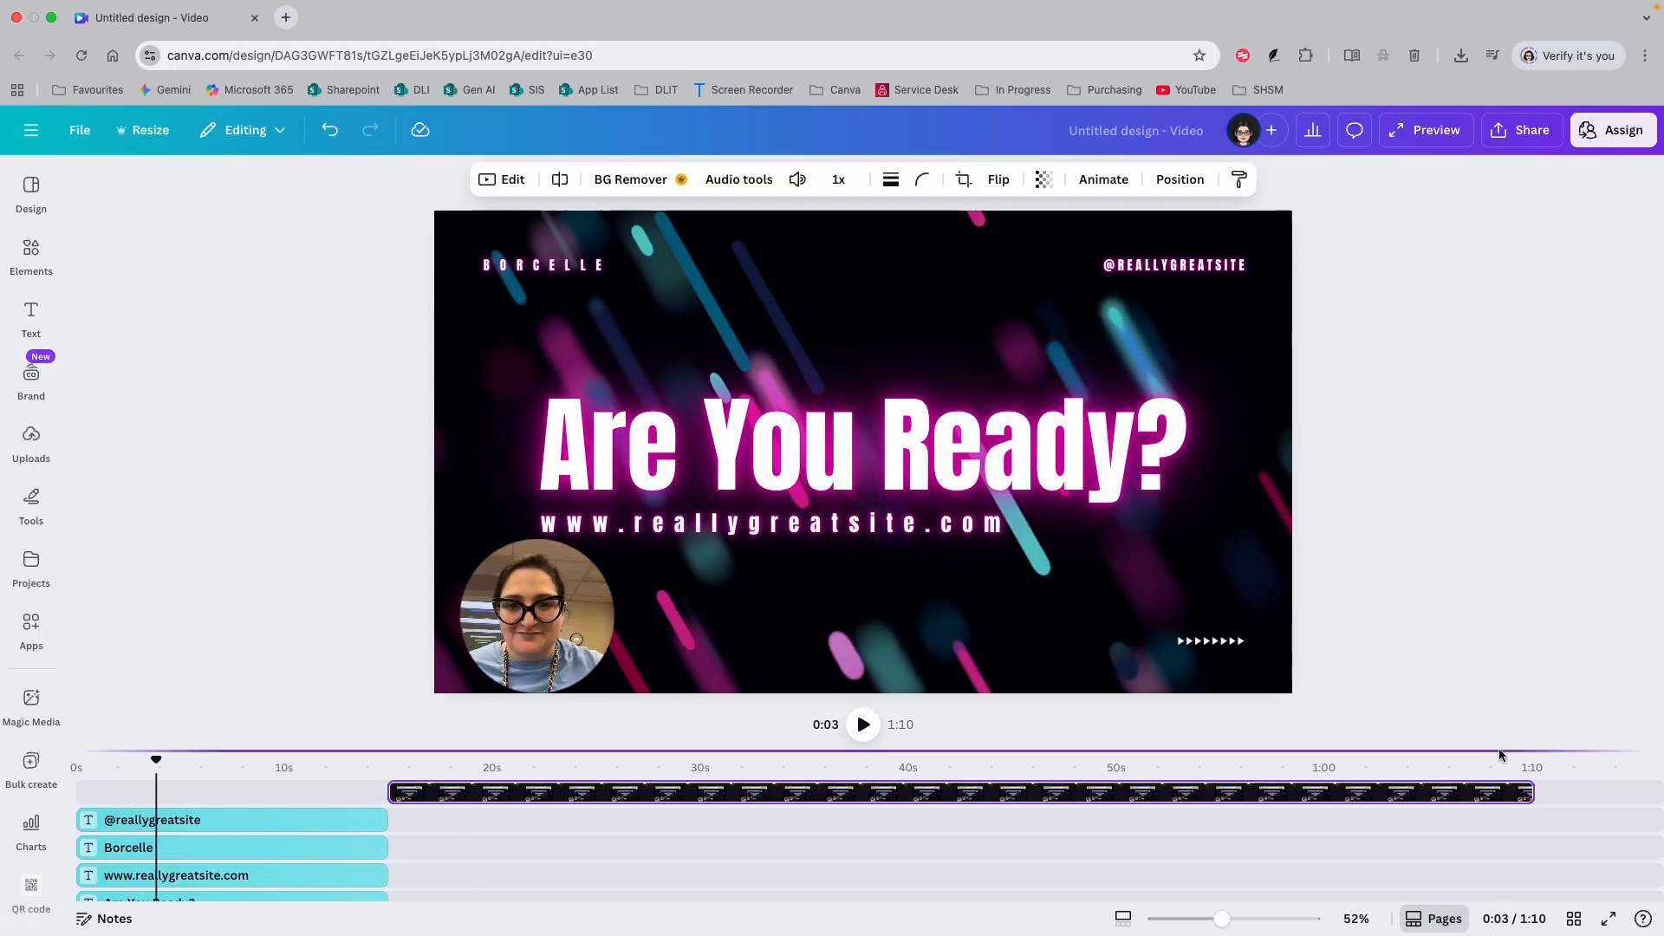
Enlarge the timeline and trim the neon background clip from both ends to about 3 s.
left_click_drag(1499, 751, 1494, 499)
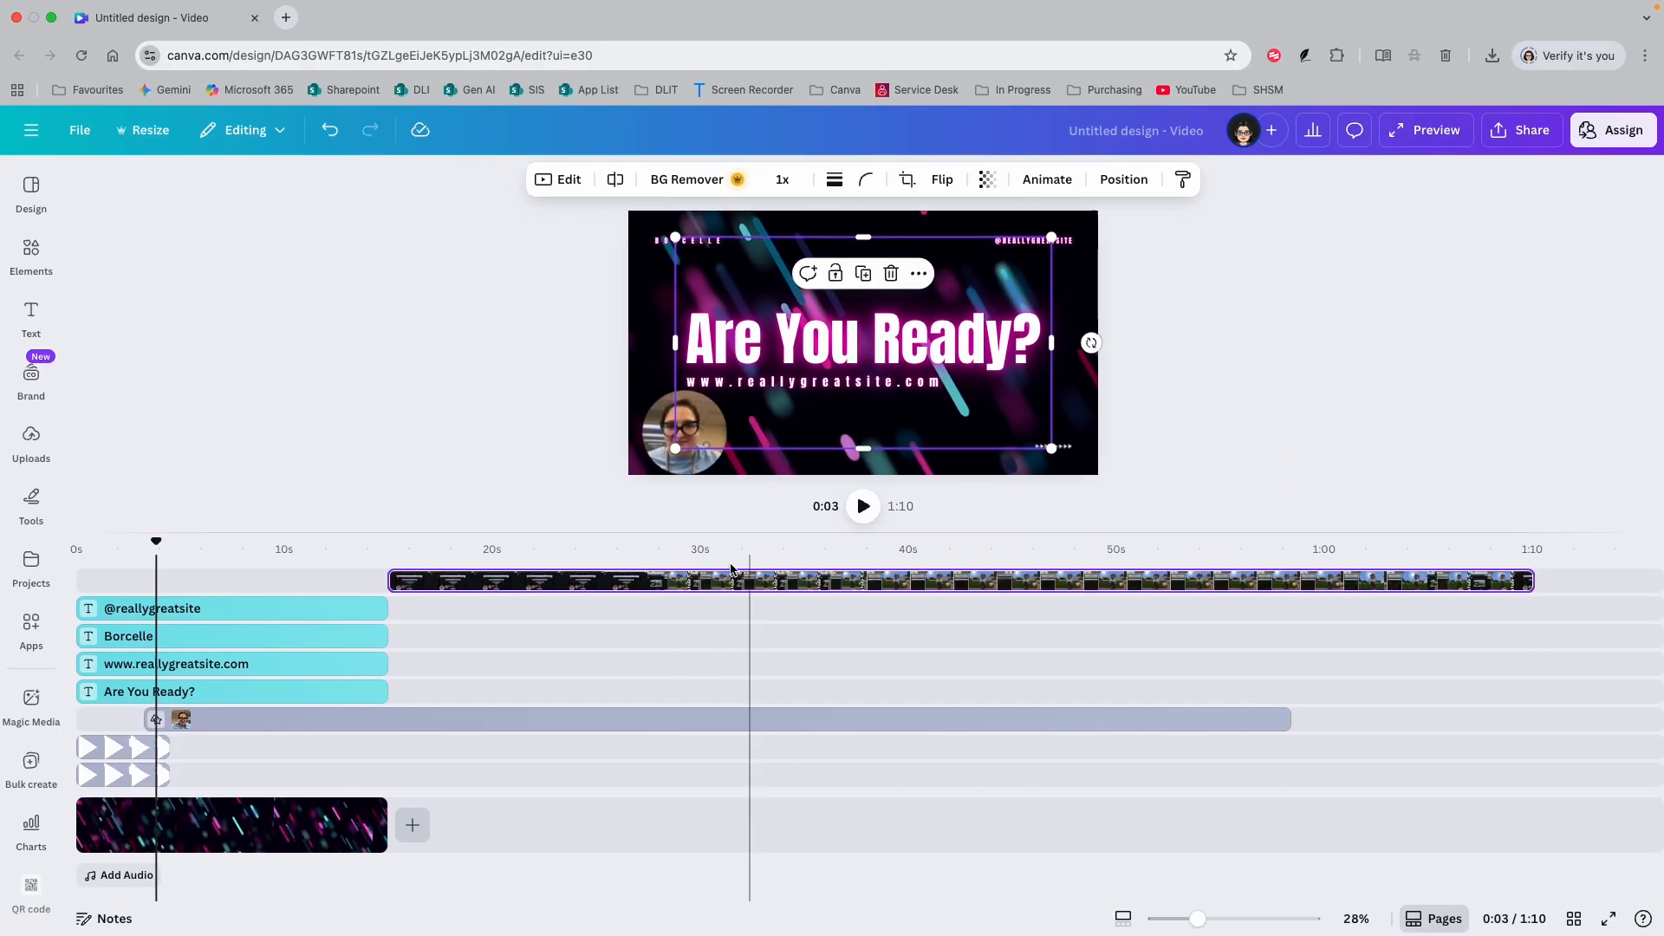
left_click(256, 822)
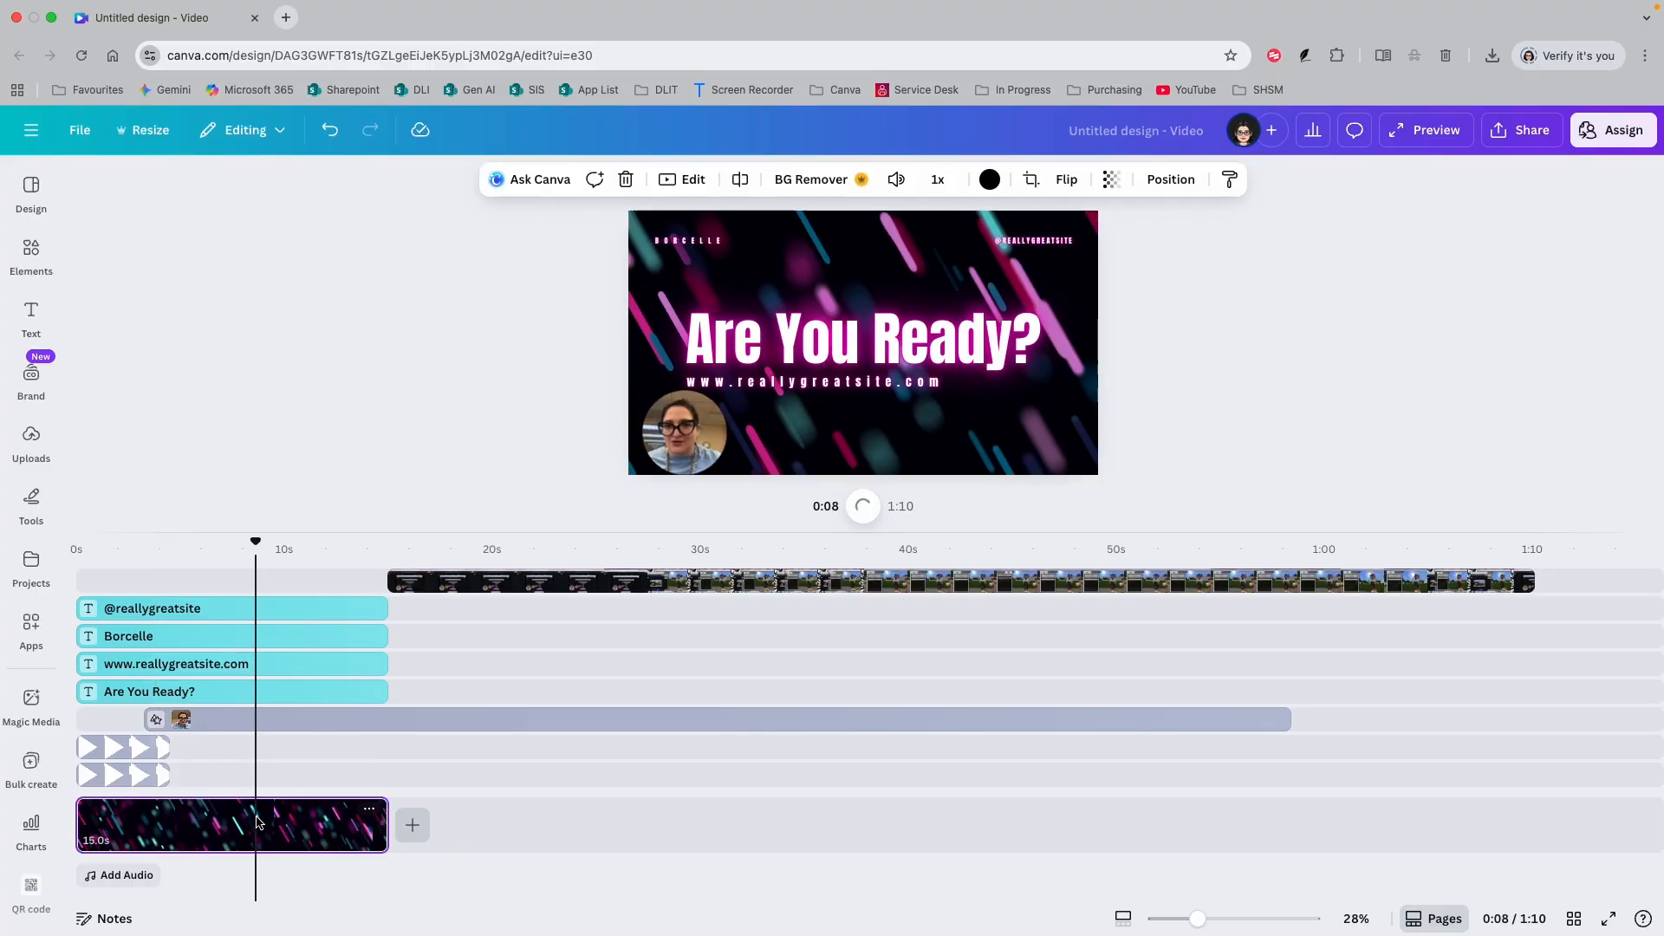
left_click(216, 727)
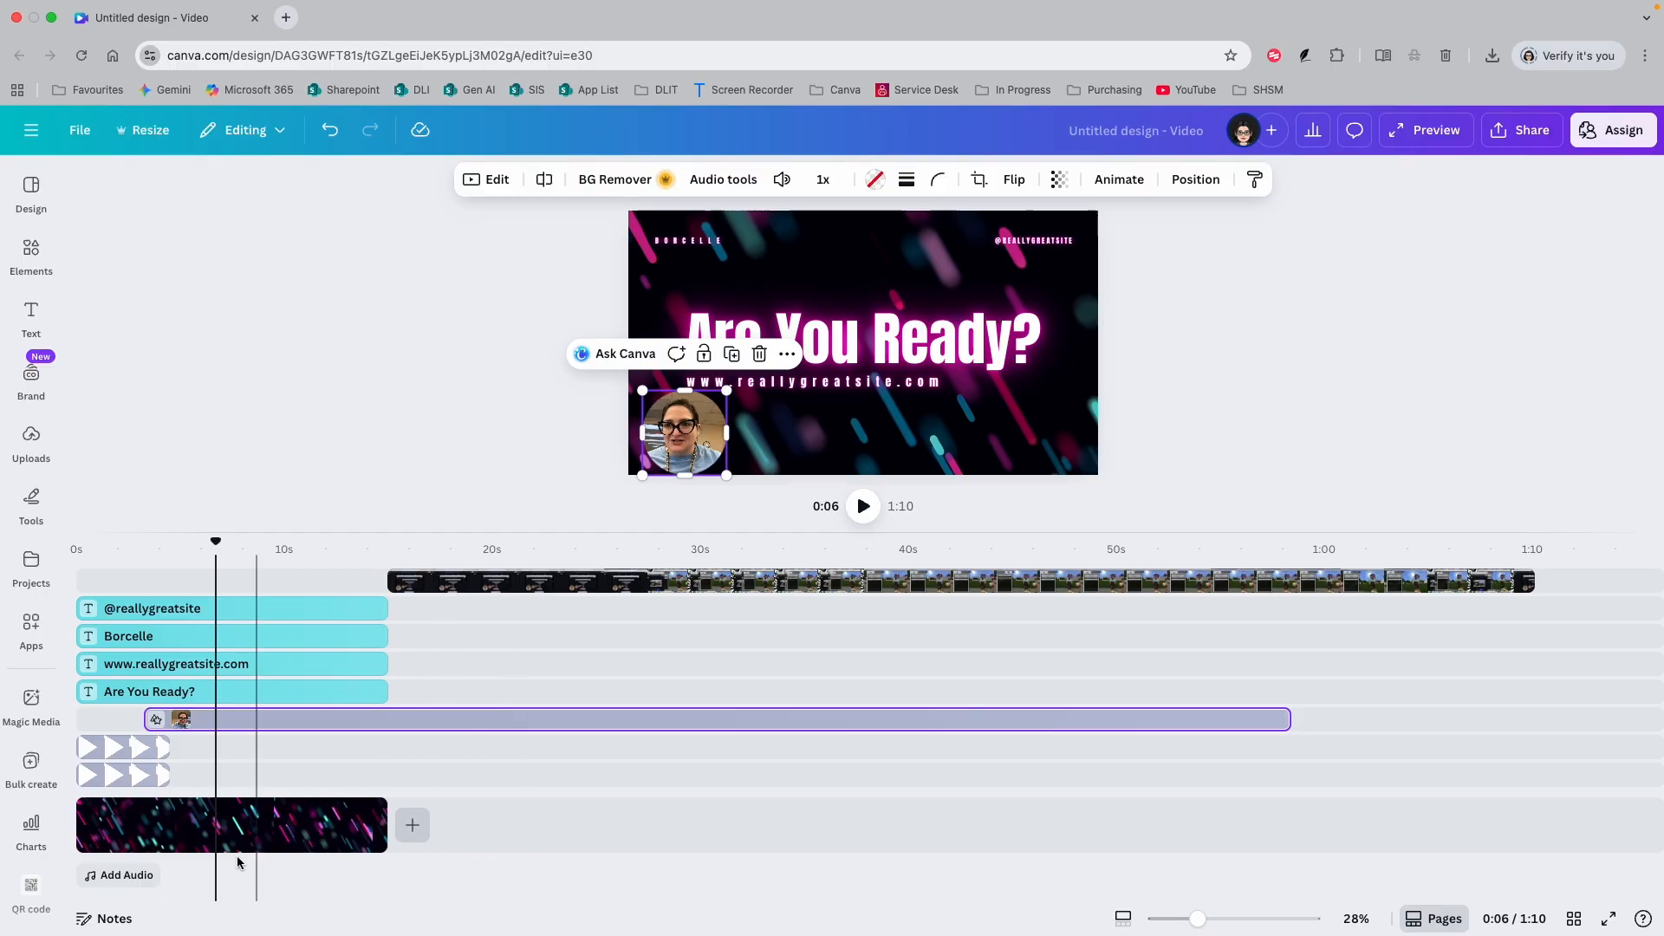
left_click(240, 828)
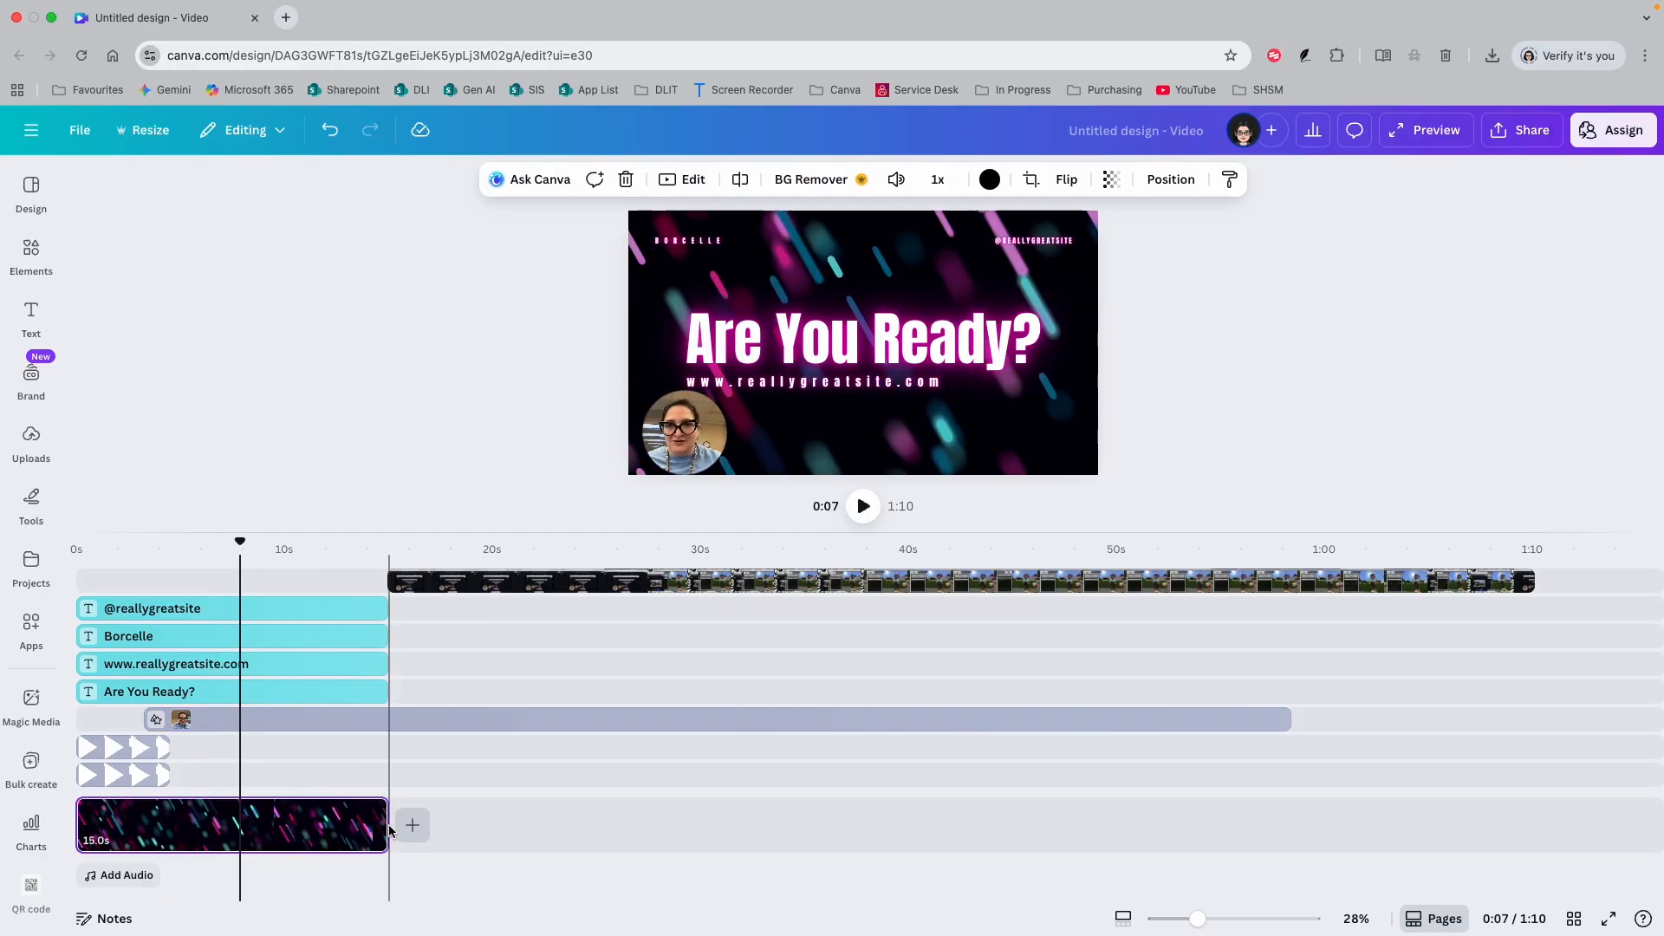
left_click_drag(386, 827, 249, 833)
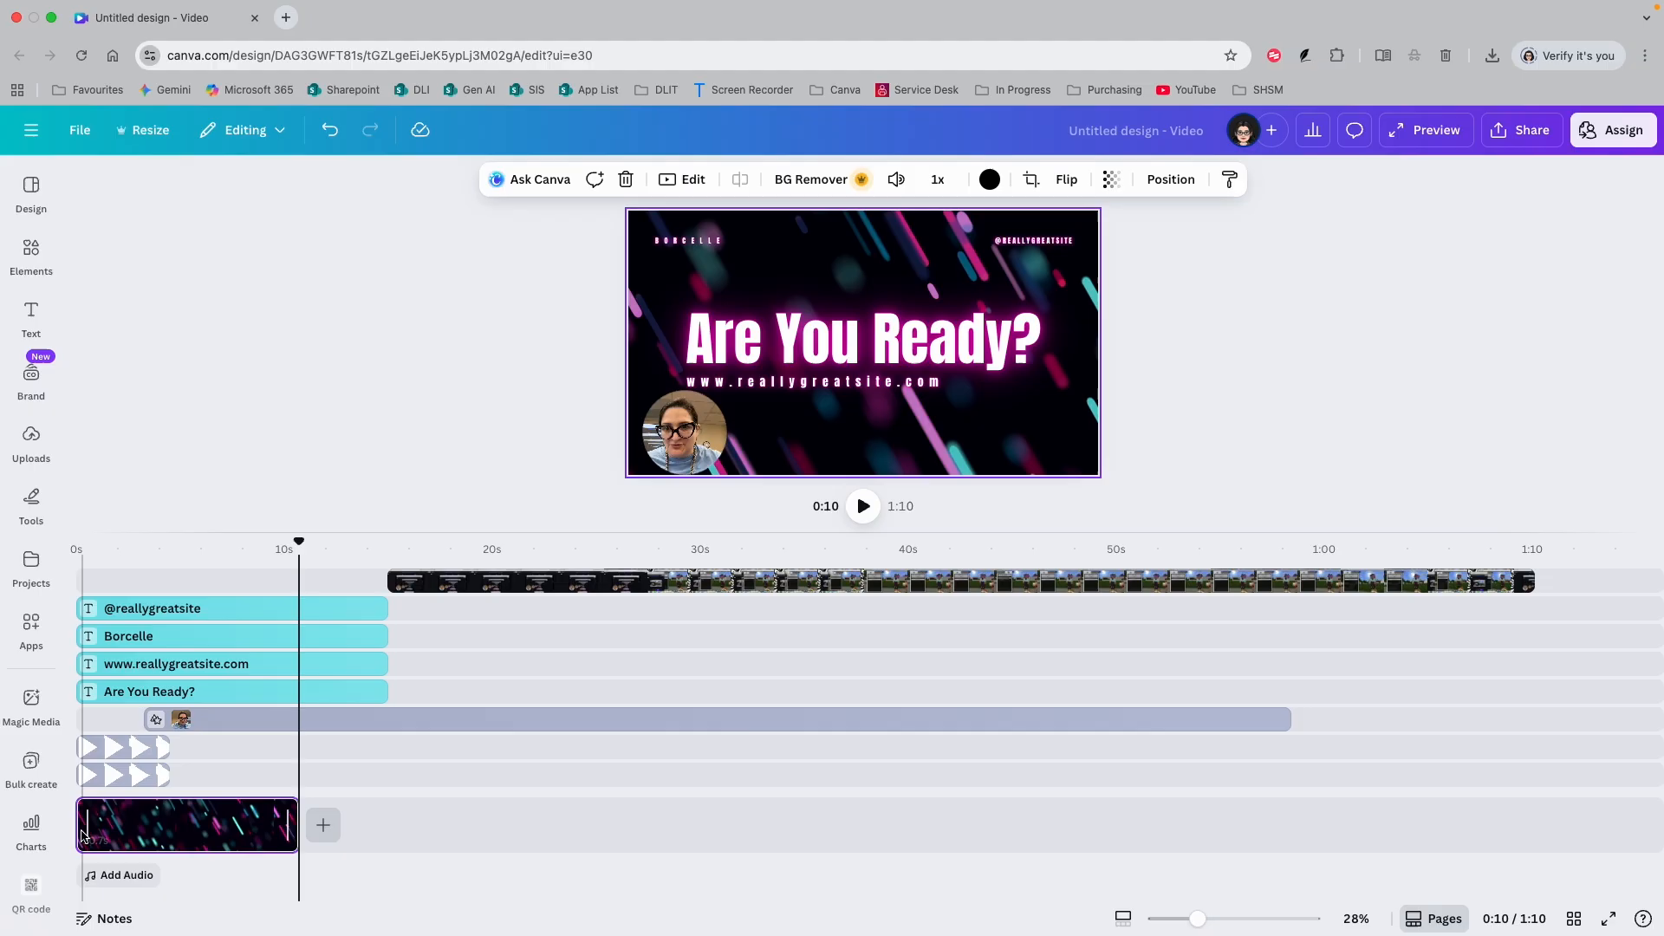
left_click_drag(88, 832, 167, 832)
Shift the camera clip to start at about 8 s, and trim and move the screen recording clip to start at about 6 s.
left_click_drag(229, 721, 318, 731)
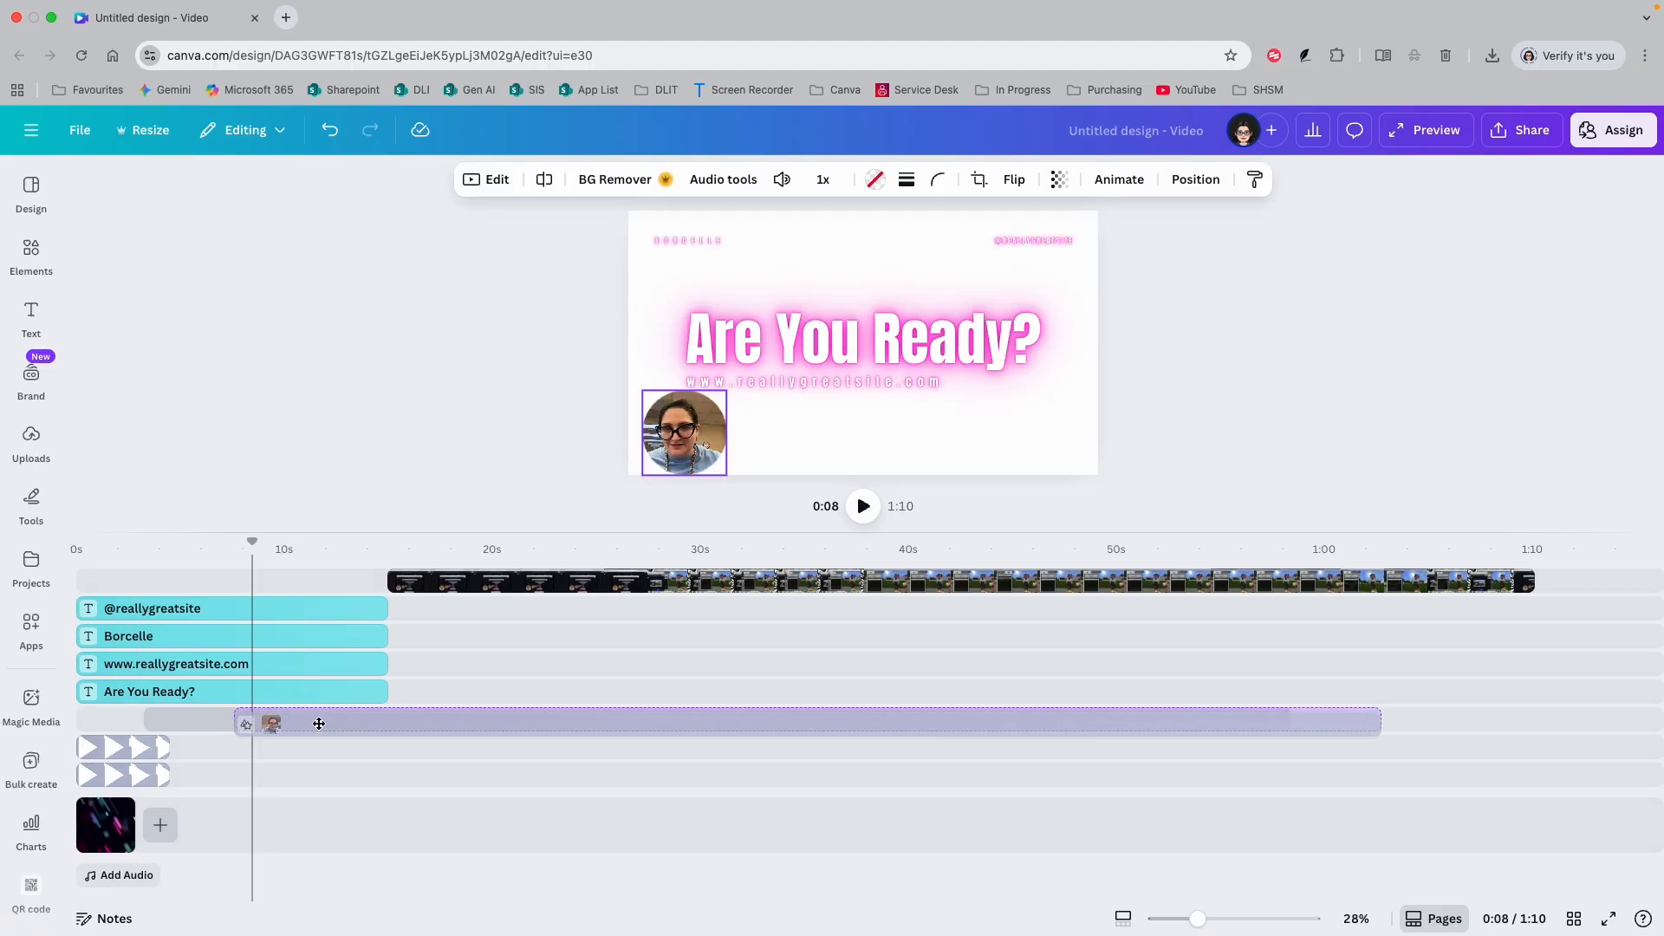
mouse_move(430, 600)
left_mouse_down()
mouse_move(227, 596)
mouse_move(512, 611)
mouse_move(424, 610)
left_mouse_up()
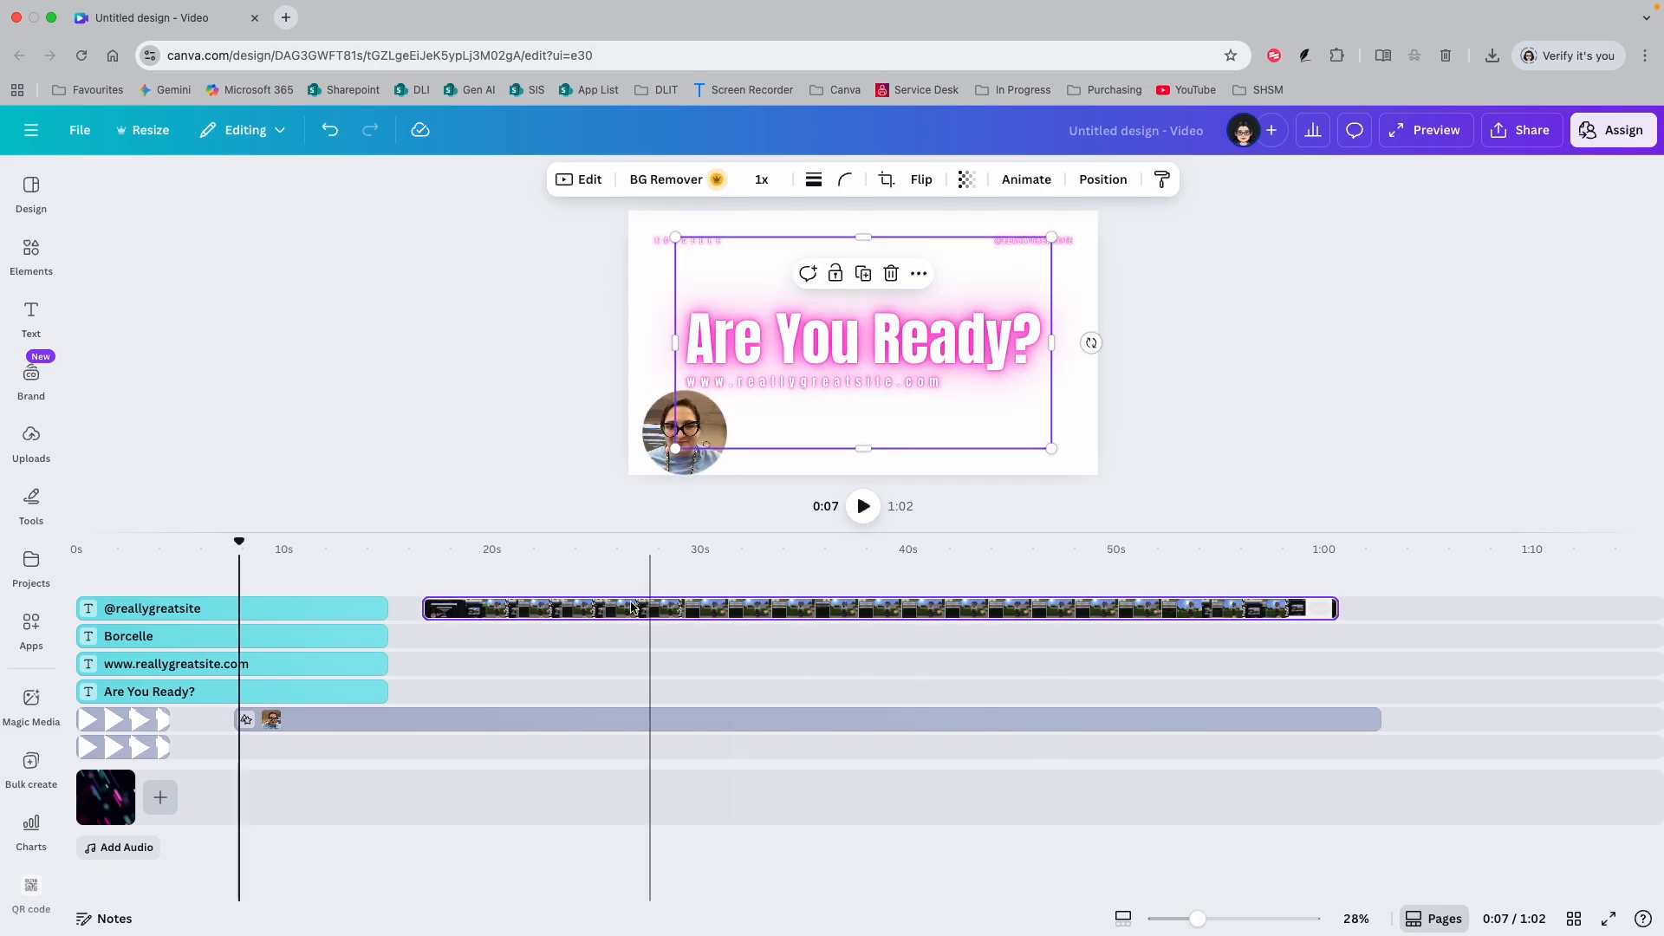
left_click_drag(1286, 596, 1260, 596)
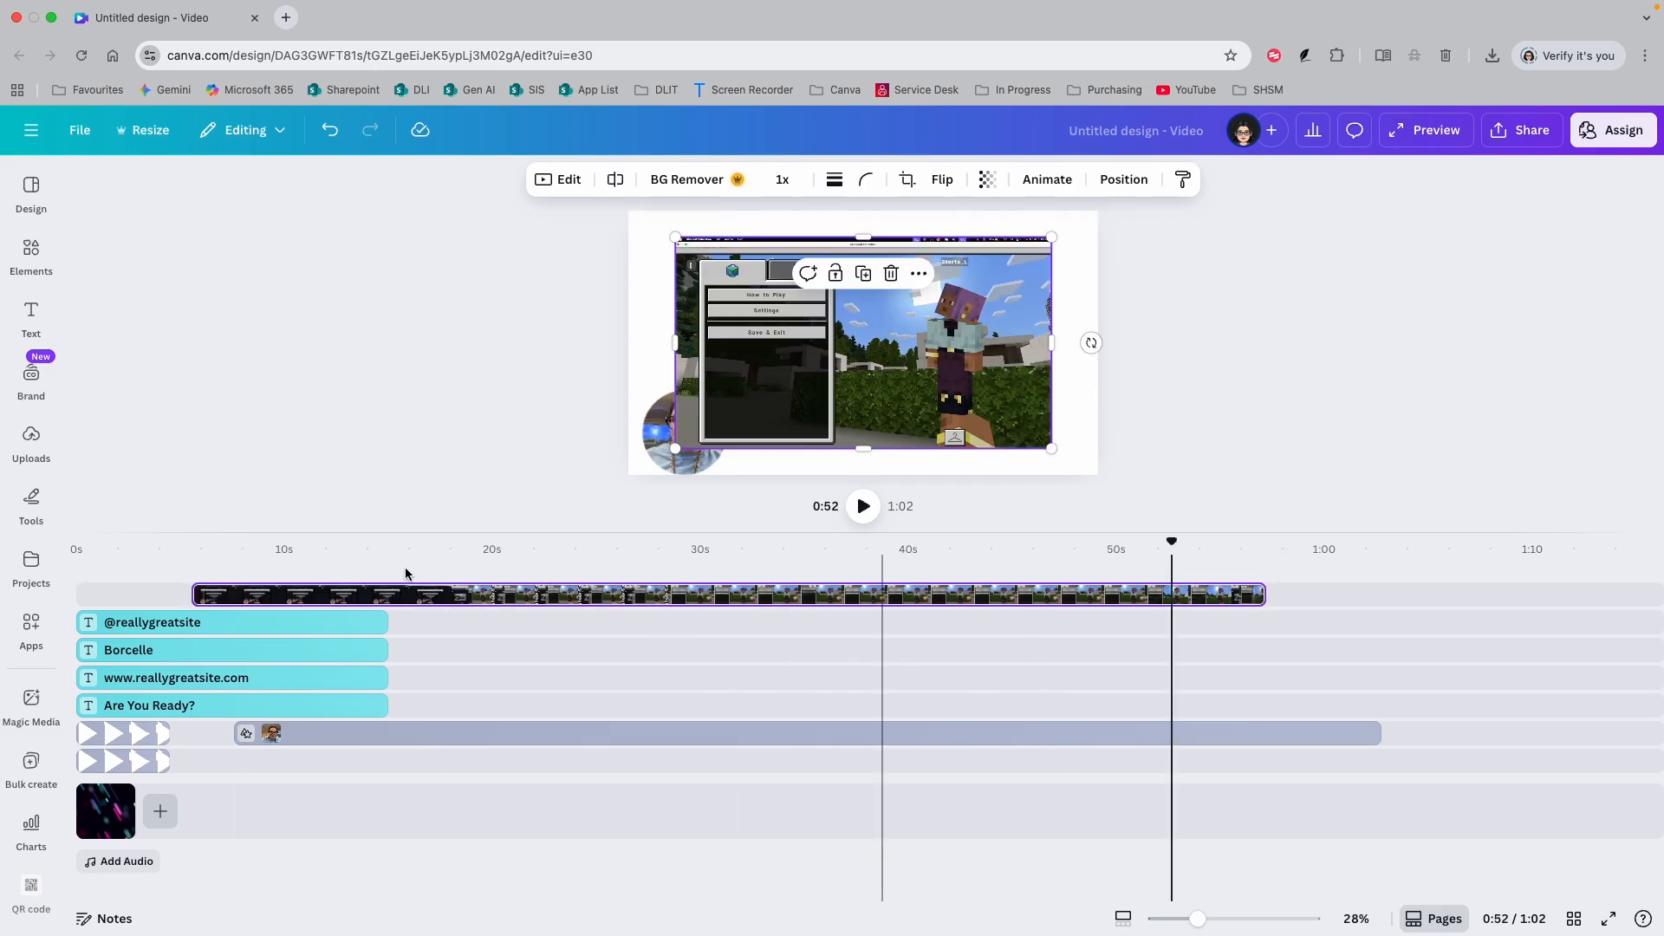
left_click_drag(195, 595, 213, 595)
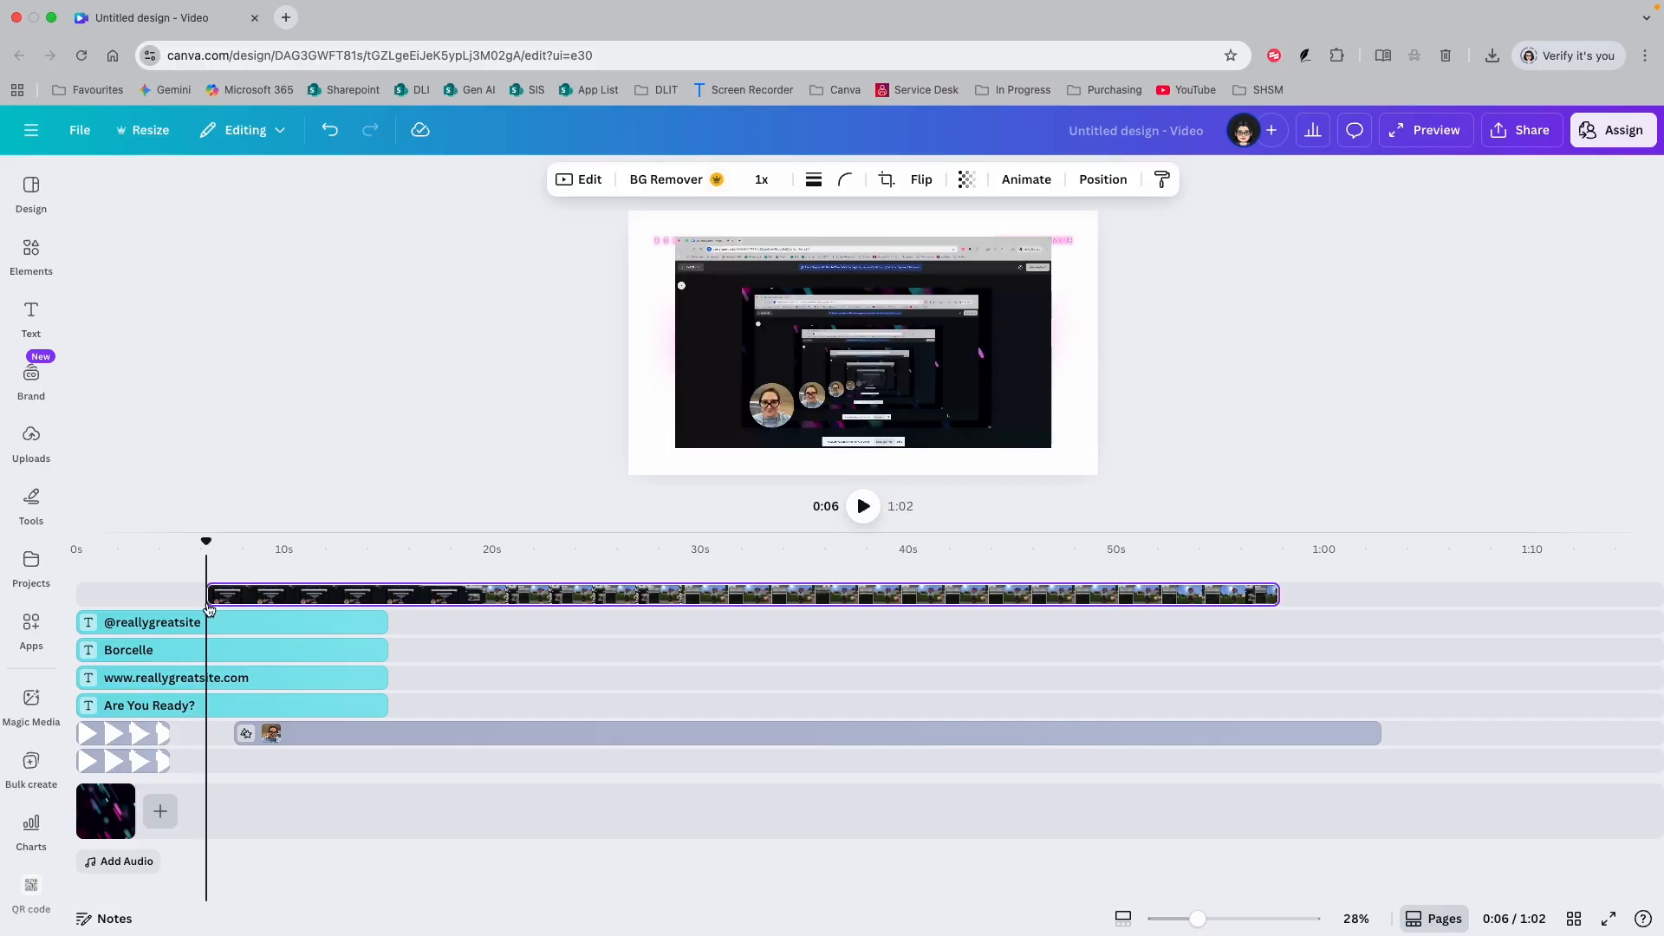
Move the screen recording to the canvas's upper-left corner and shift its clip to start at about 12 s.
left_click(158, 734)
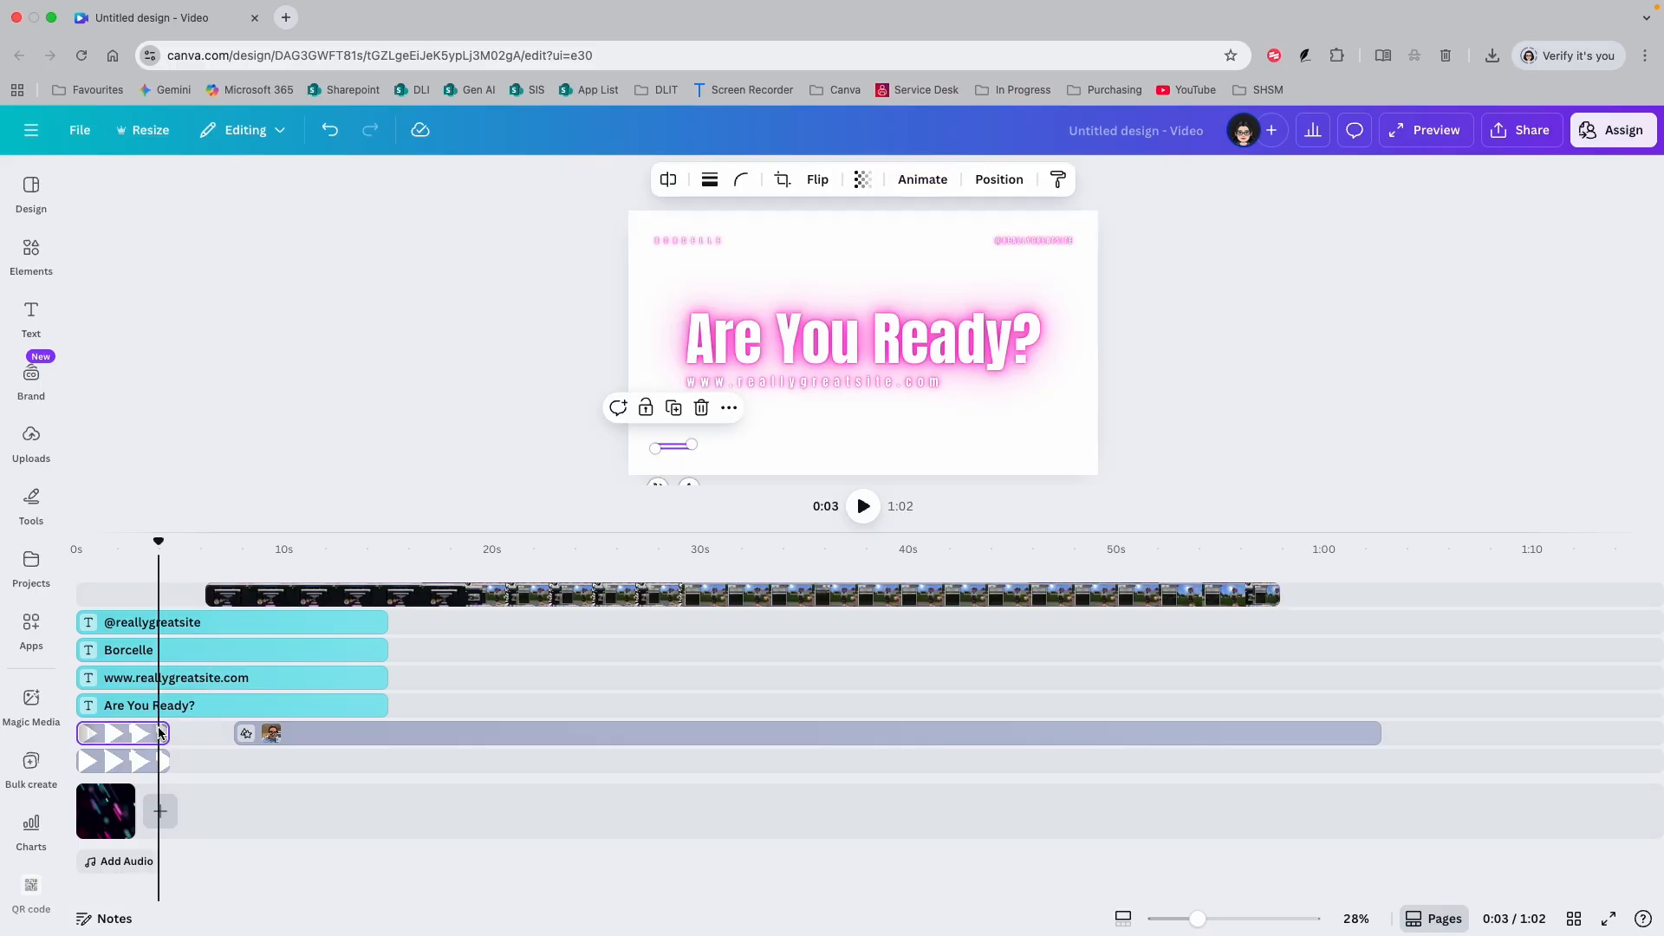
left_click(379, 552)
left_click_drag(991, 305, 944, 279)
left_click_drag(508, 595, 639, 600)
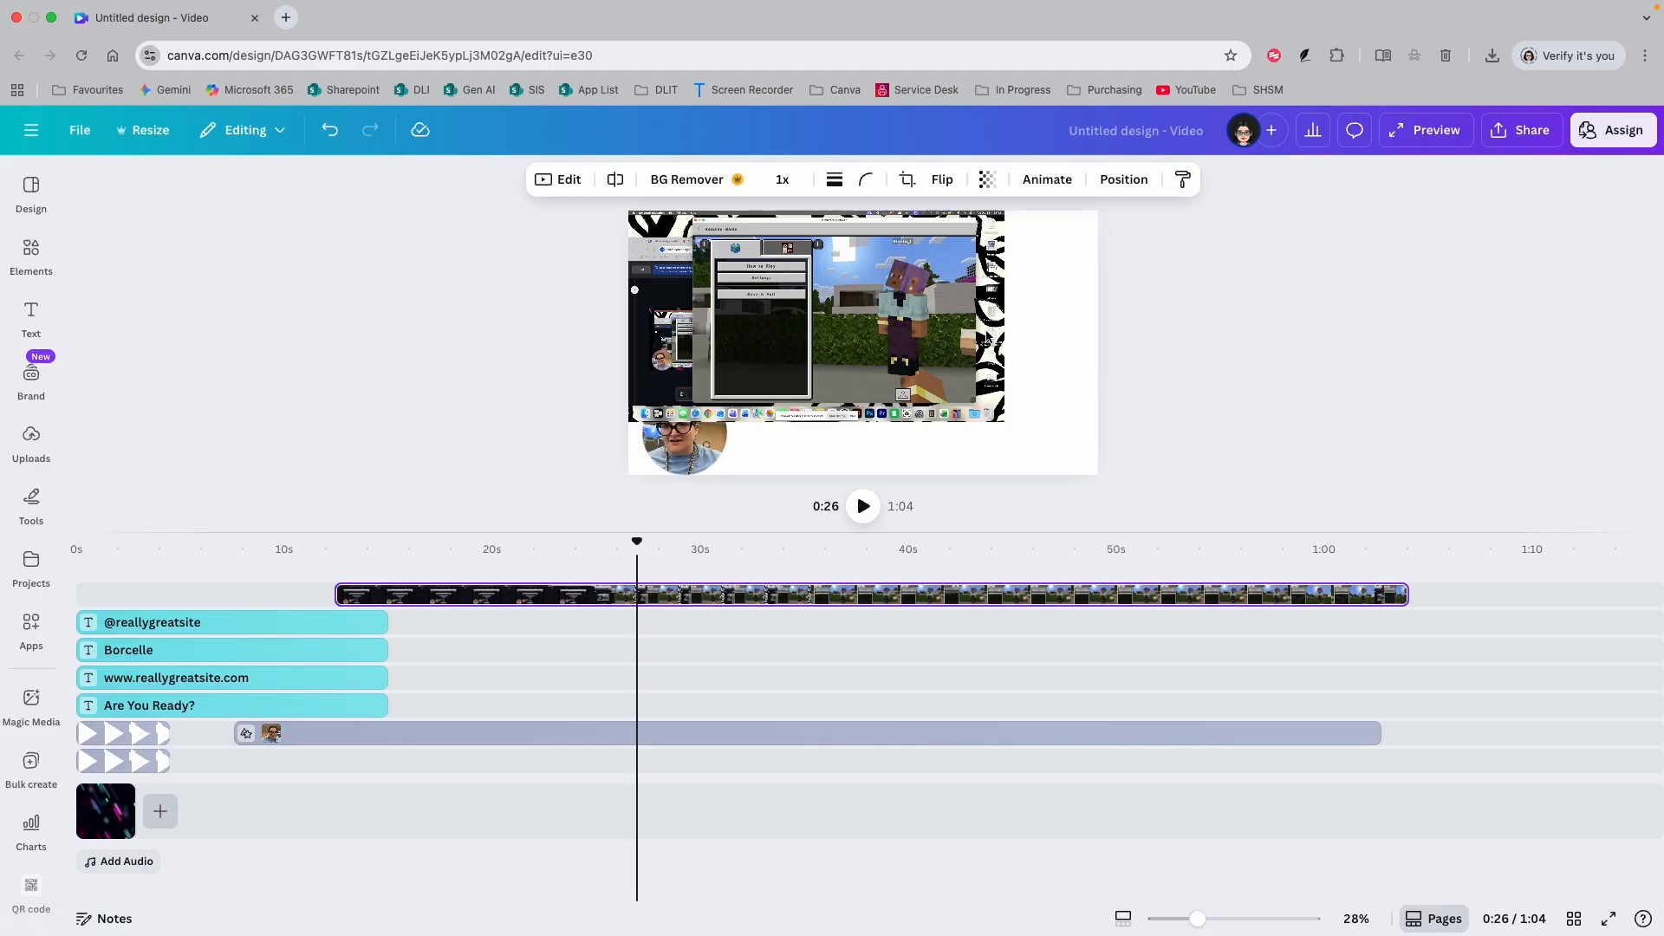
Enlarge the screen recording to fill the whole canvas and send it to the back, behind the camera clip.
left_click_drag(1004, 422, 1098, 475)
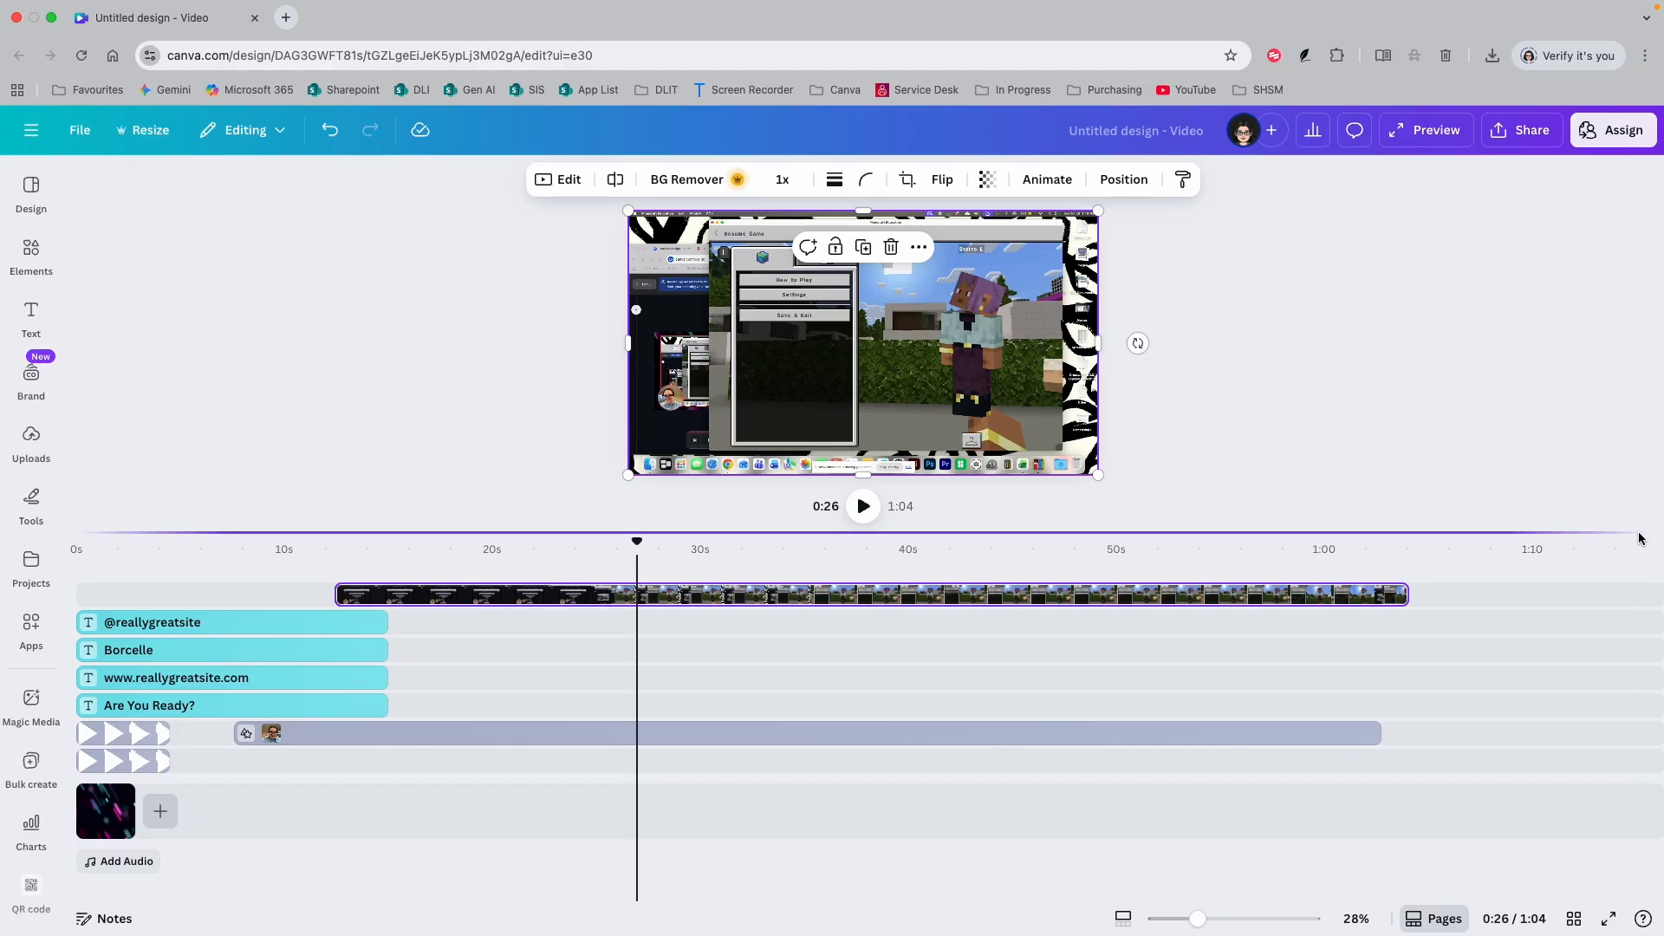
left_click_drag(1639, 534, 1639, 712)
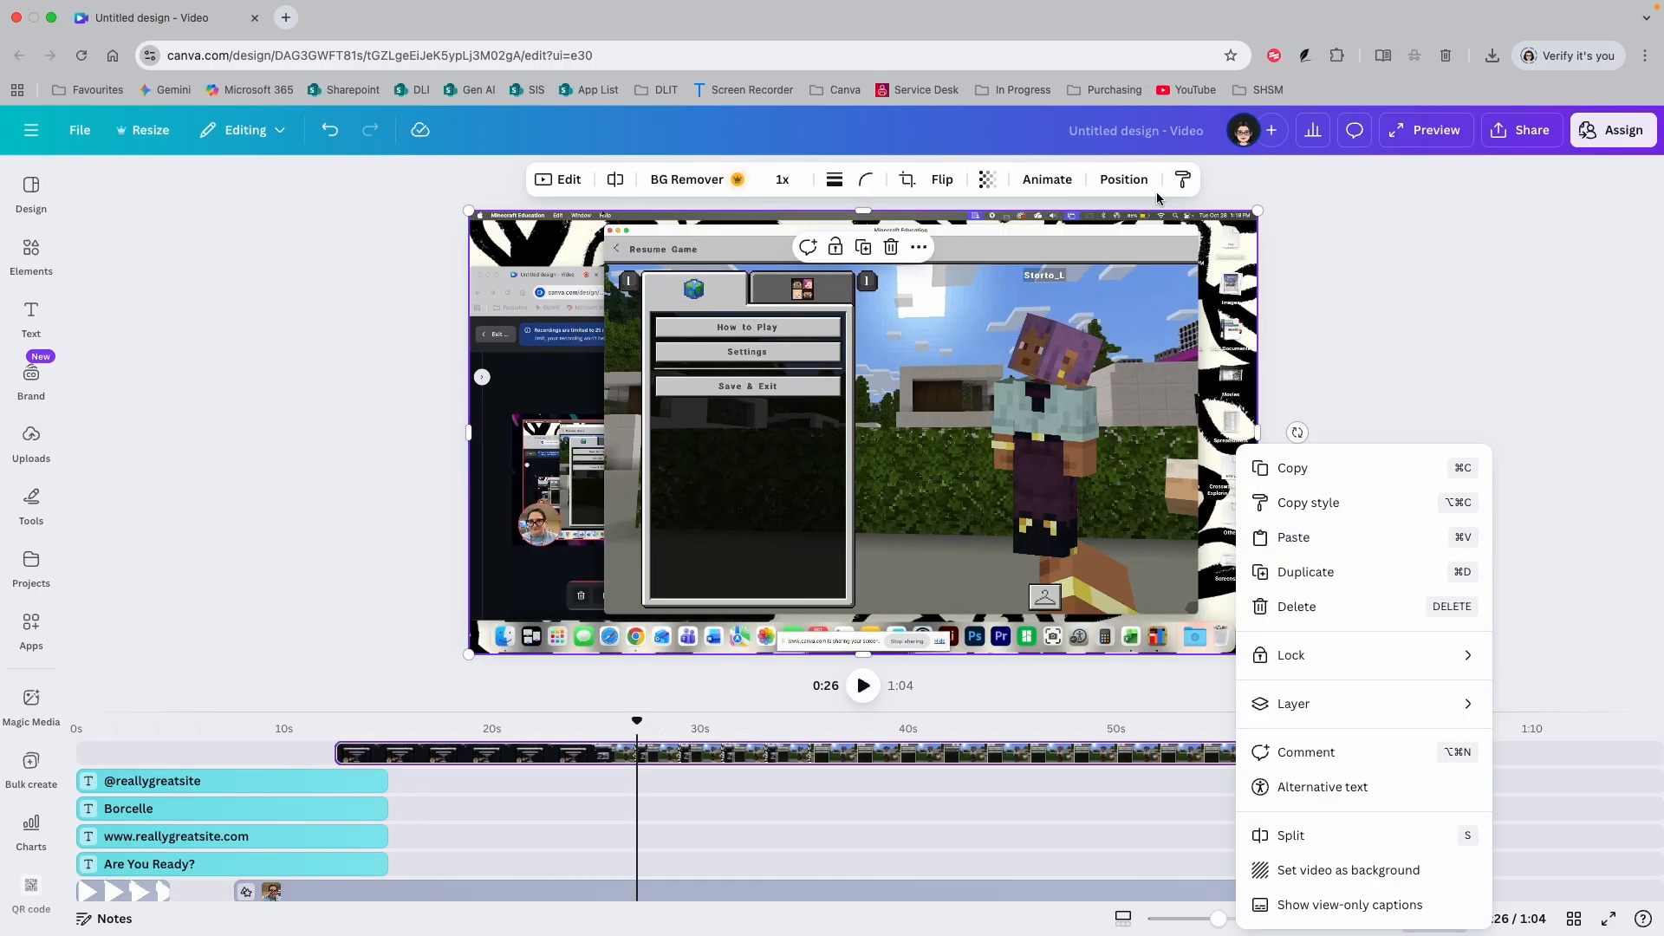
left_click(1148, 185)
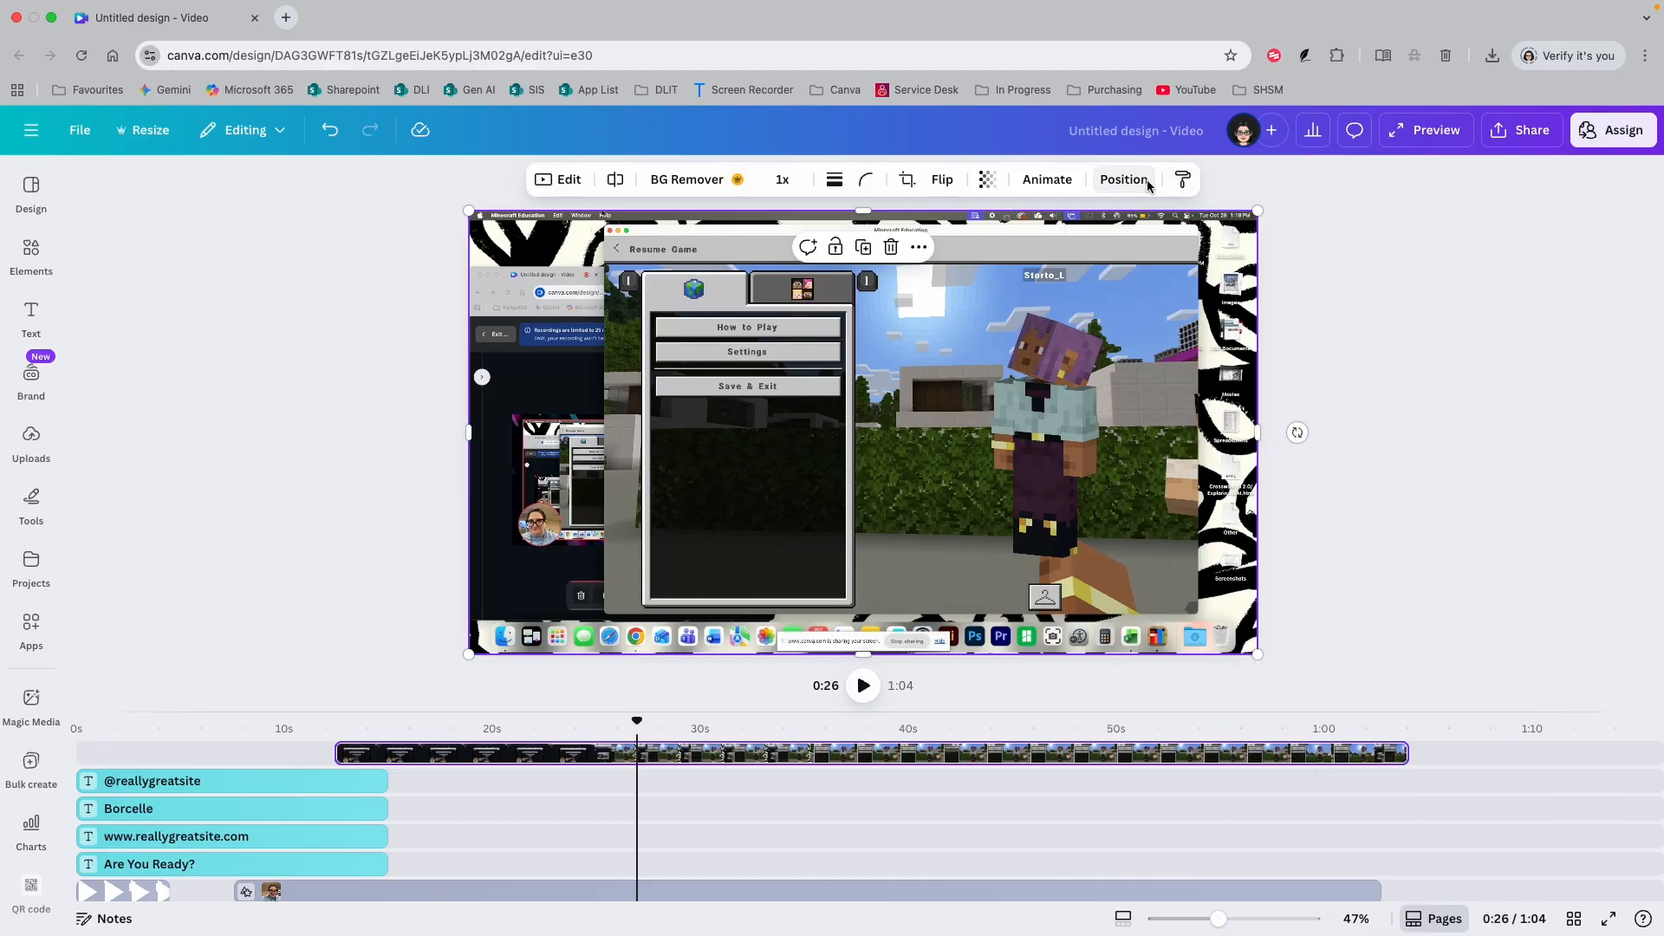
left_click(1125, 180)
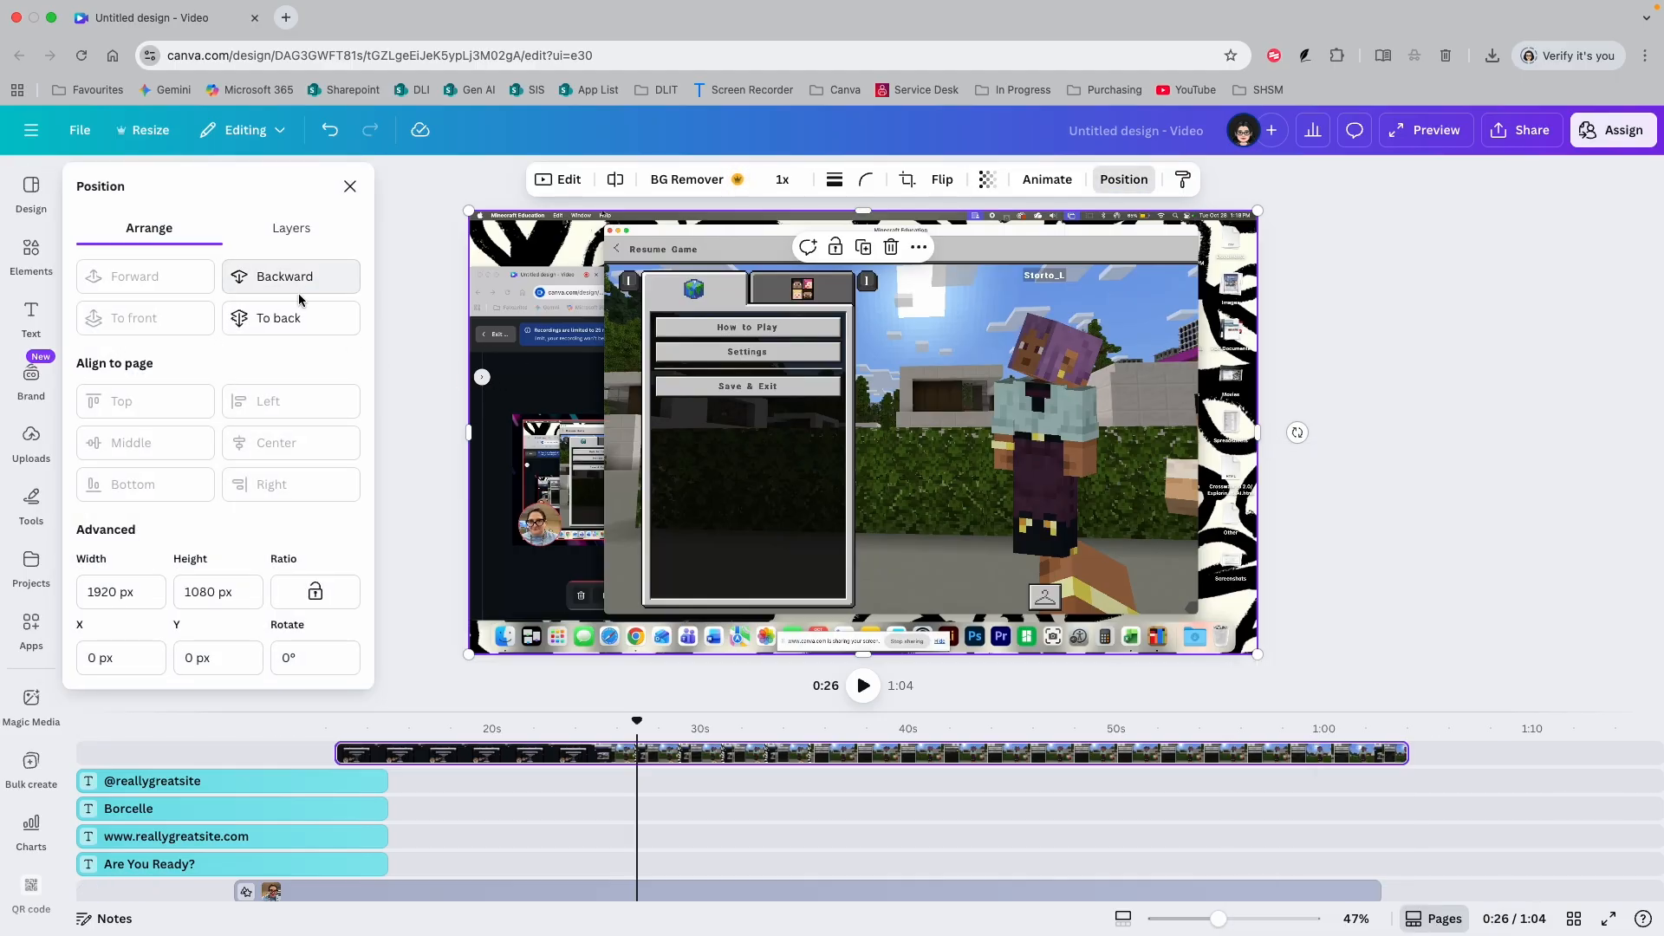
left_click(304, 320)
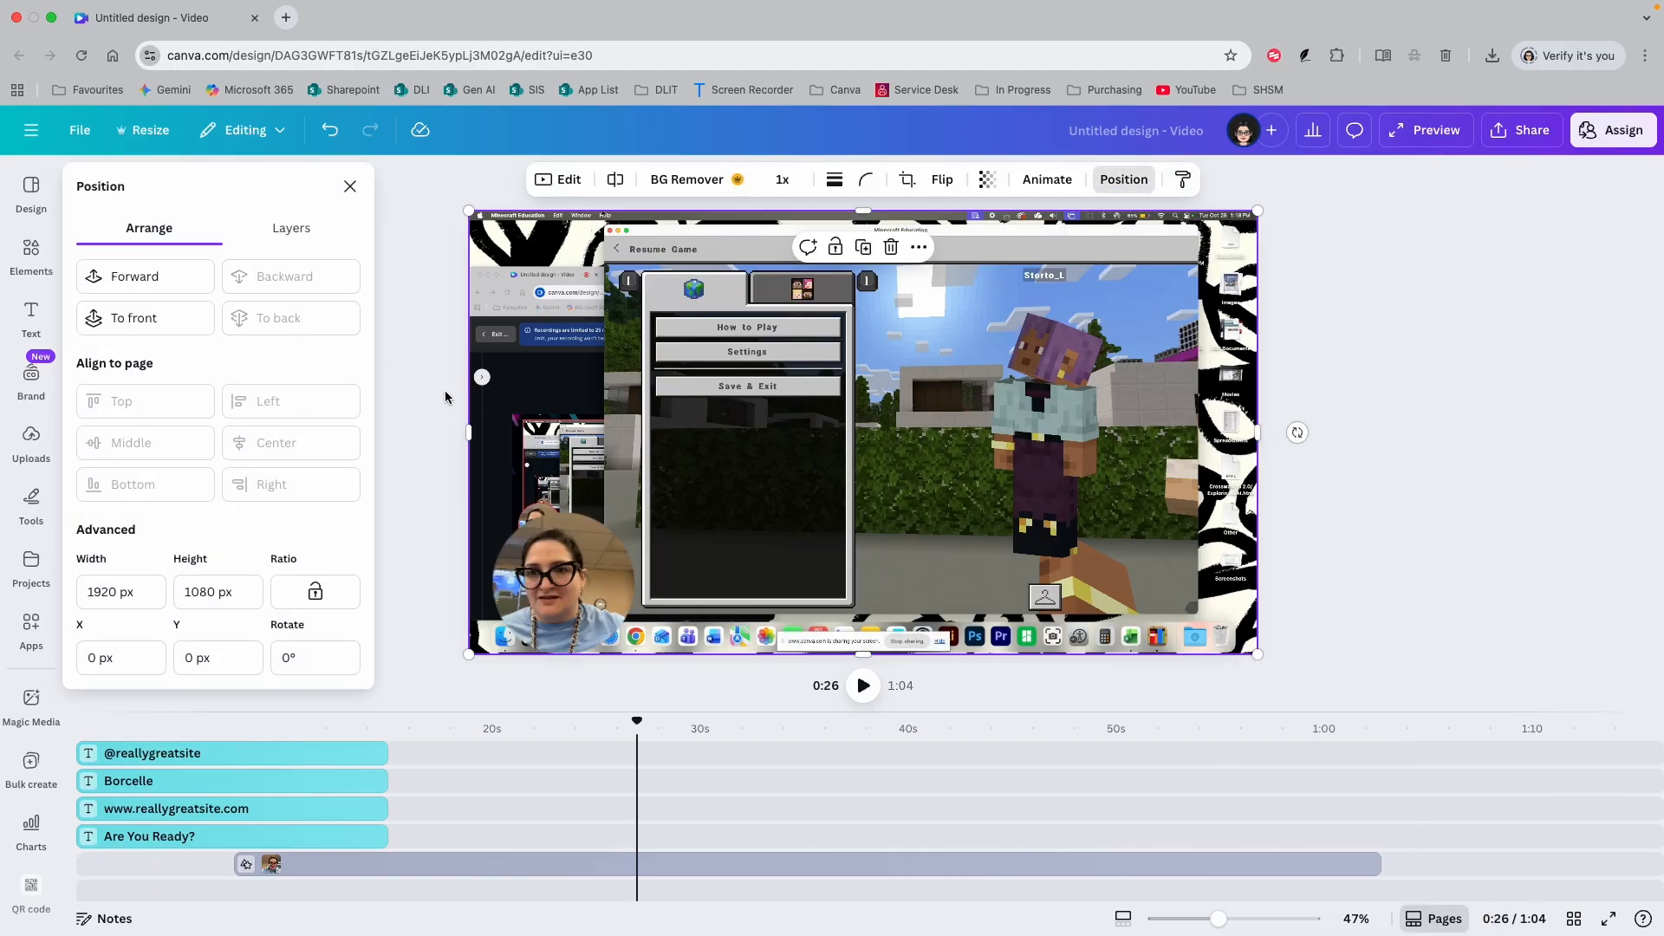
left_click(351, 186)
Move the camera clip to the canvas's upper-right corner and add the recently used pixel cat graphic in the lower-left corner.
left_click_drag(546, 562, 1170, 263)
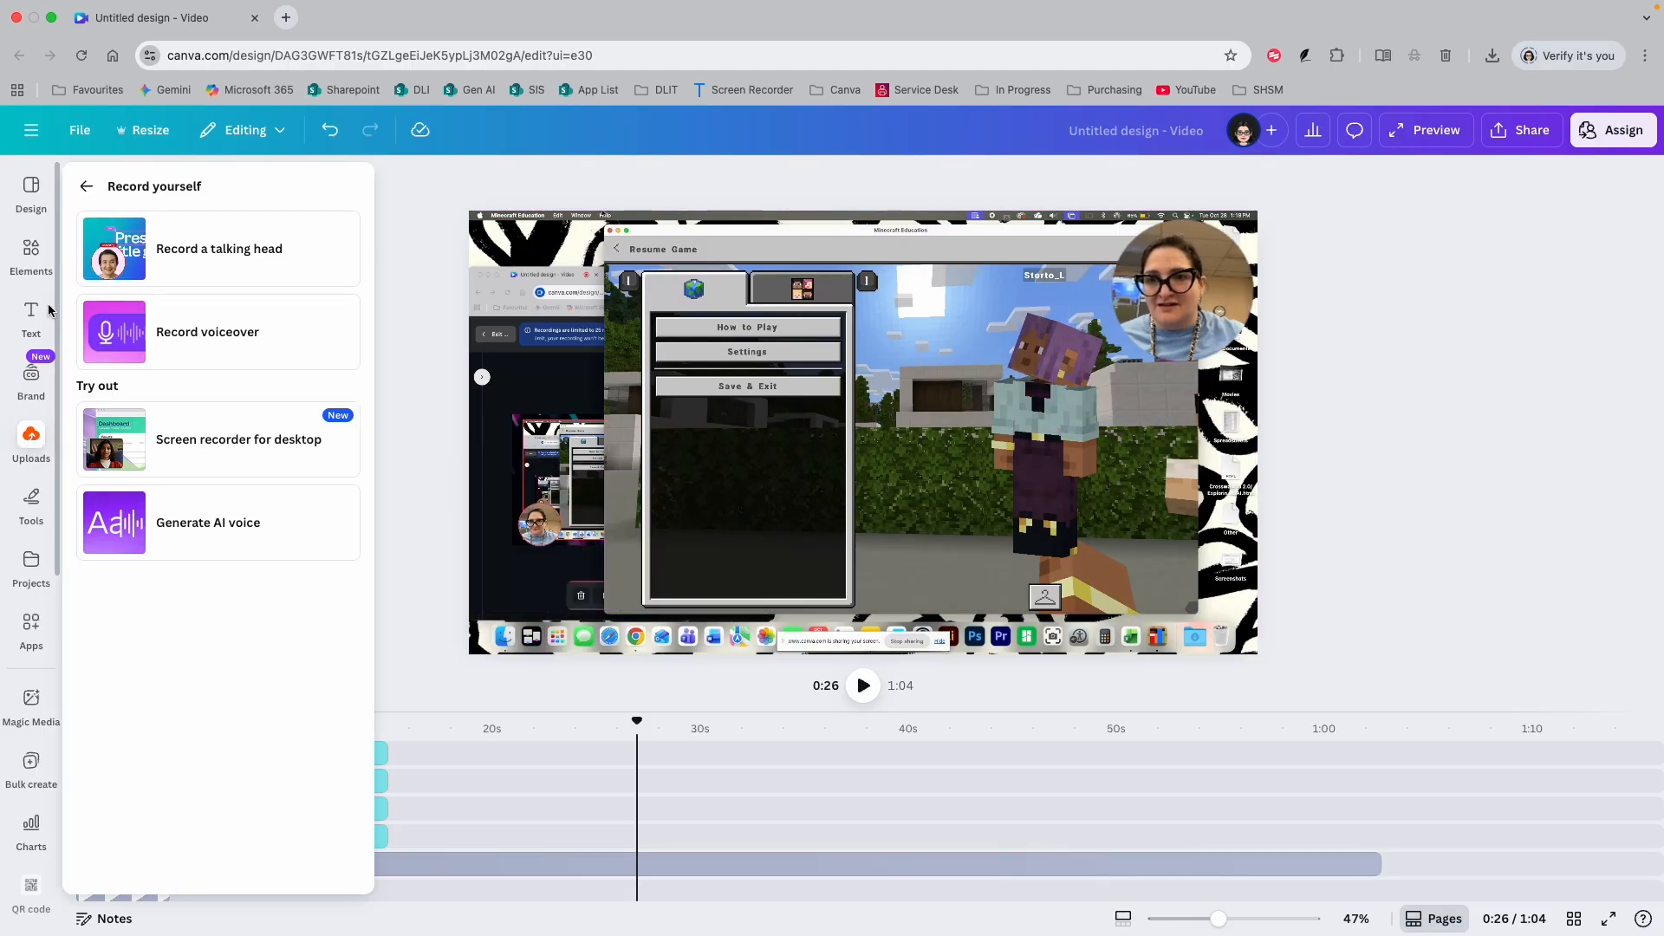
left_click(29, 322)
left_click(36, 255)
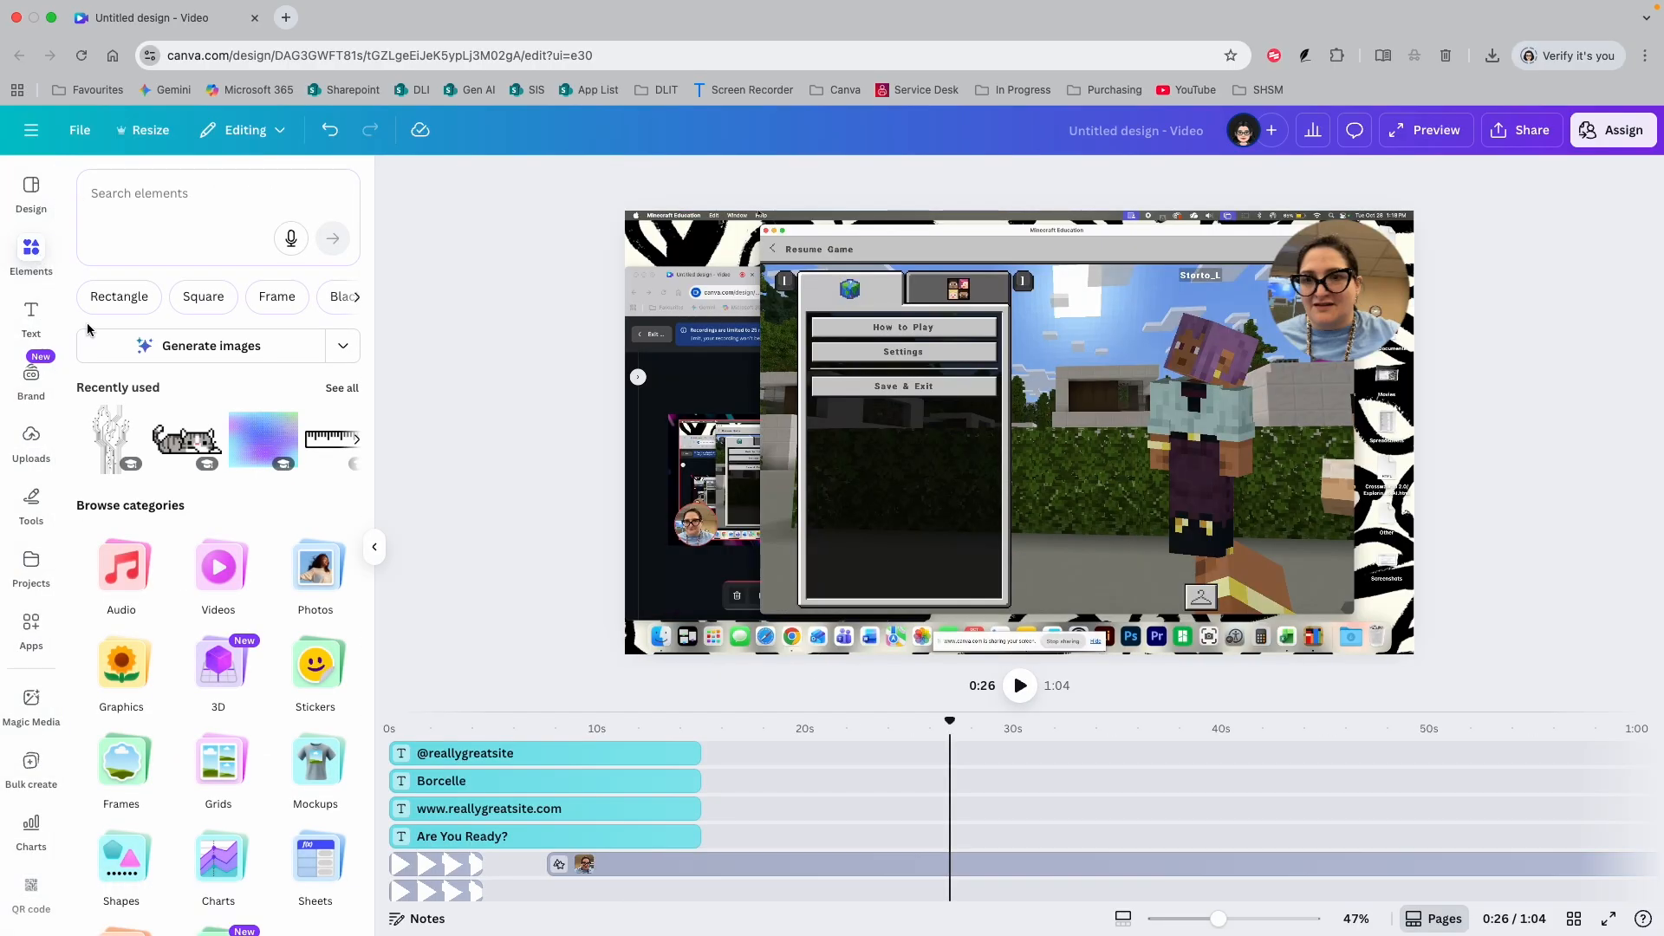
left_click(189, 457)
left_click_drag(992, 472, 742, 643)
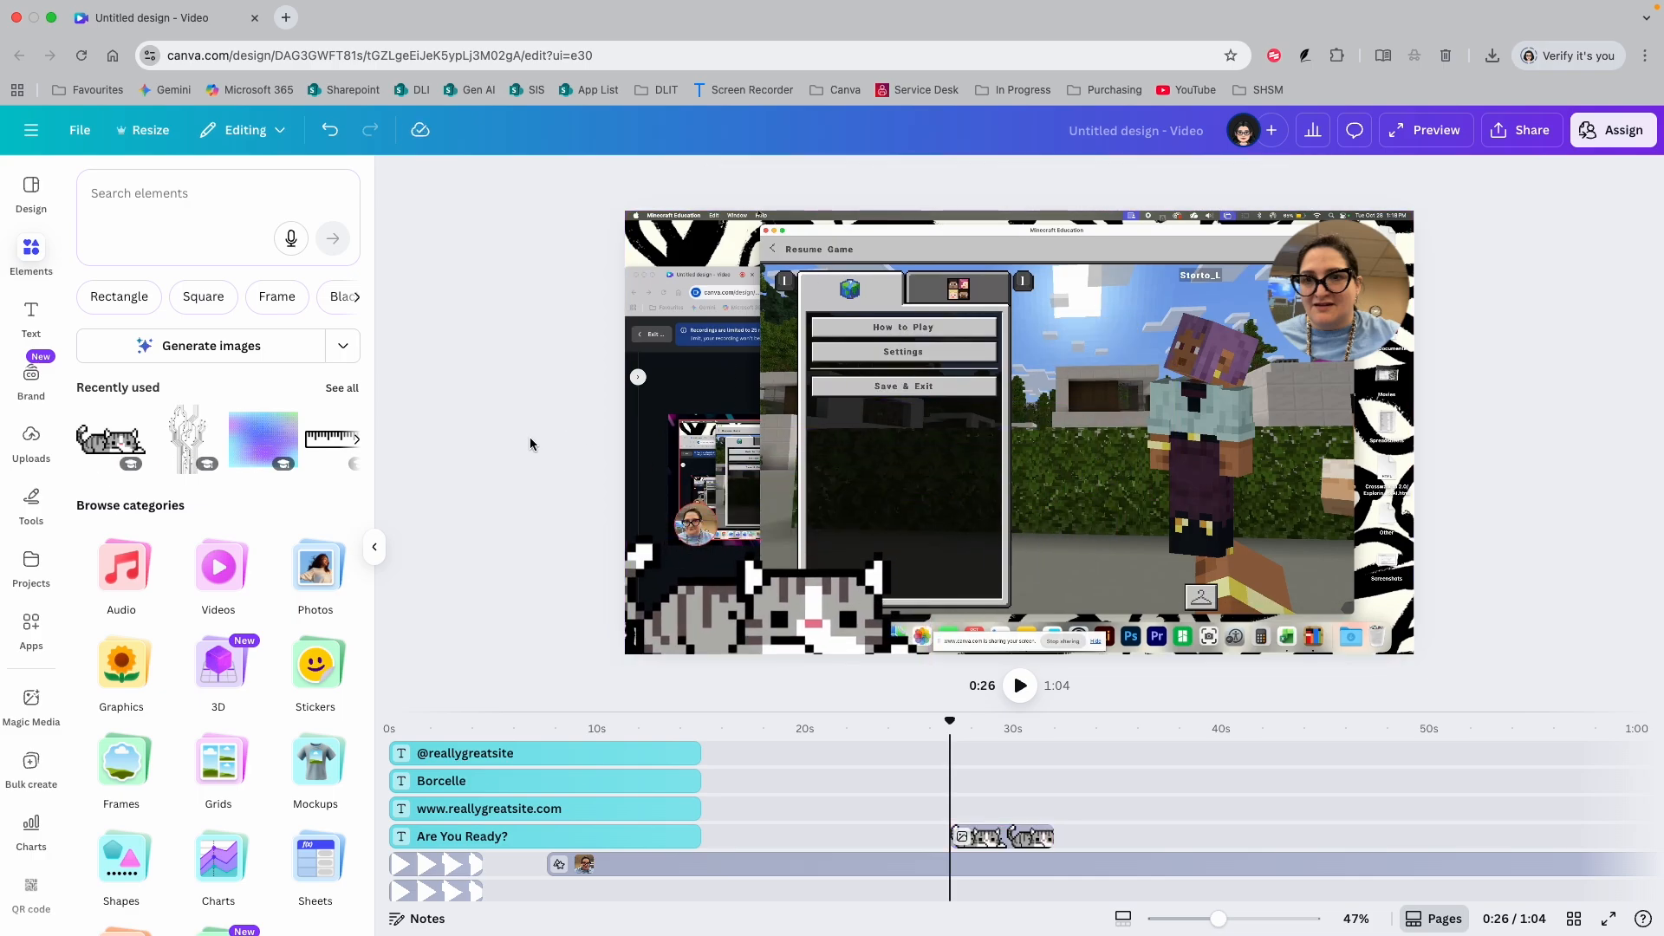
Split the camera clip at about 26 s and shorten its second part to end at about 56 s.
left_click(948, 872)
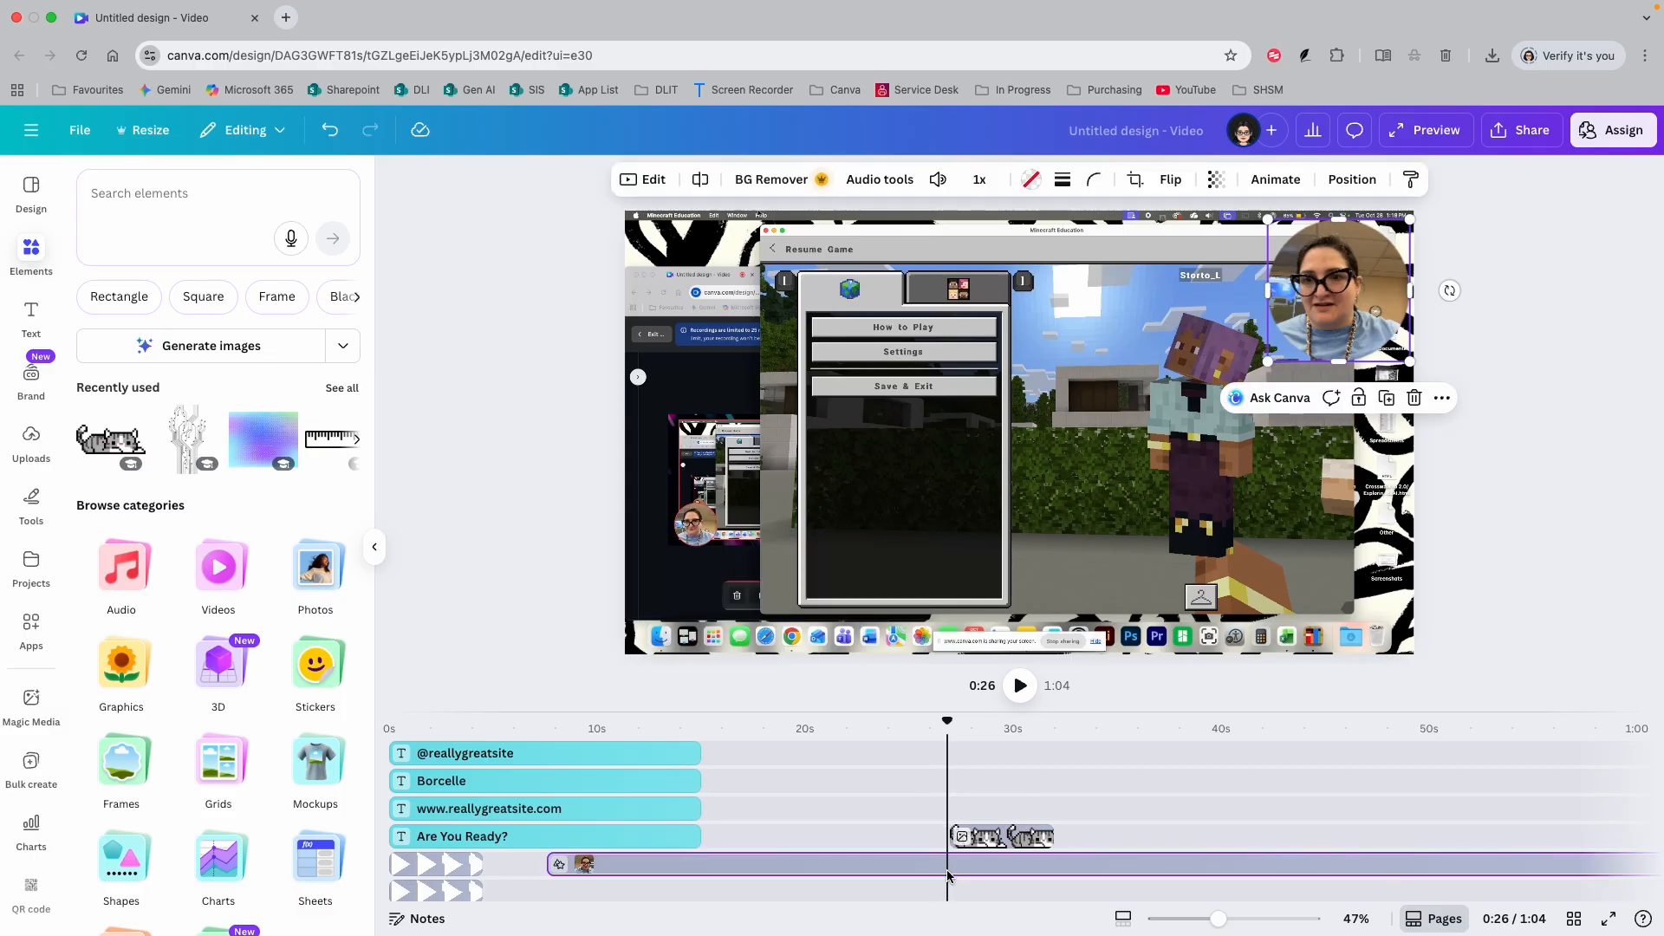
left_click(638, 184)
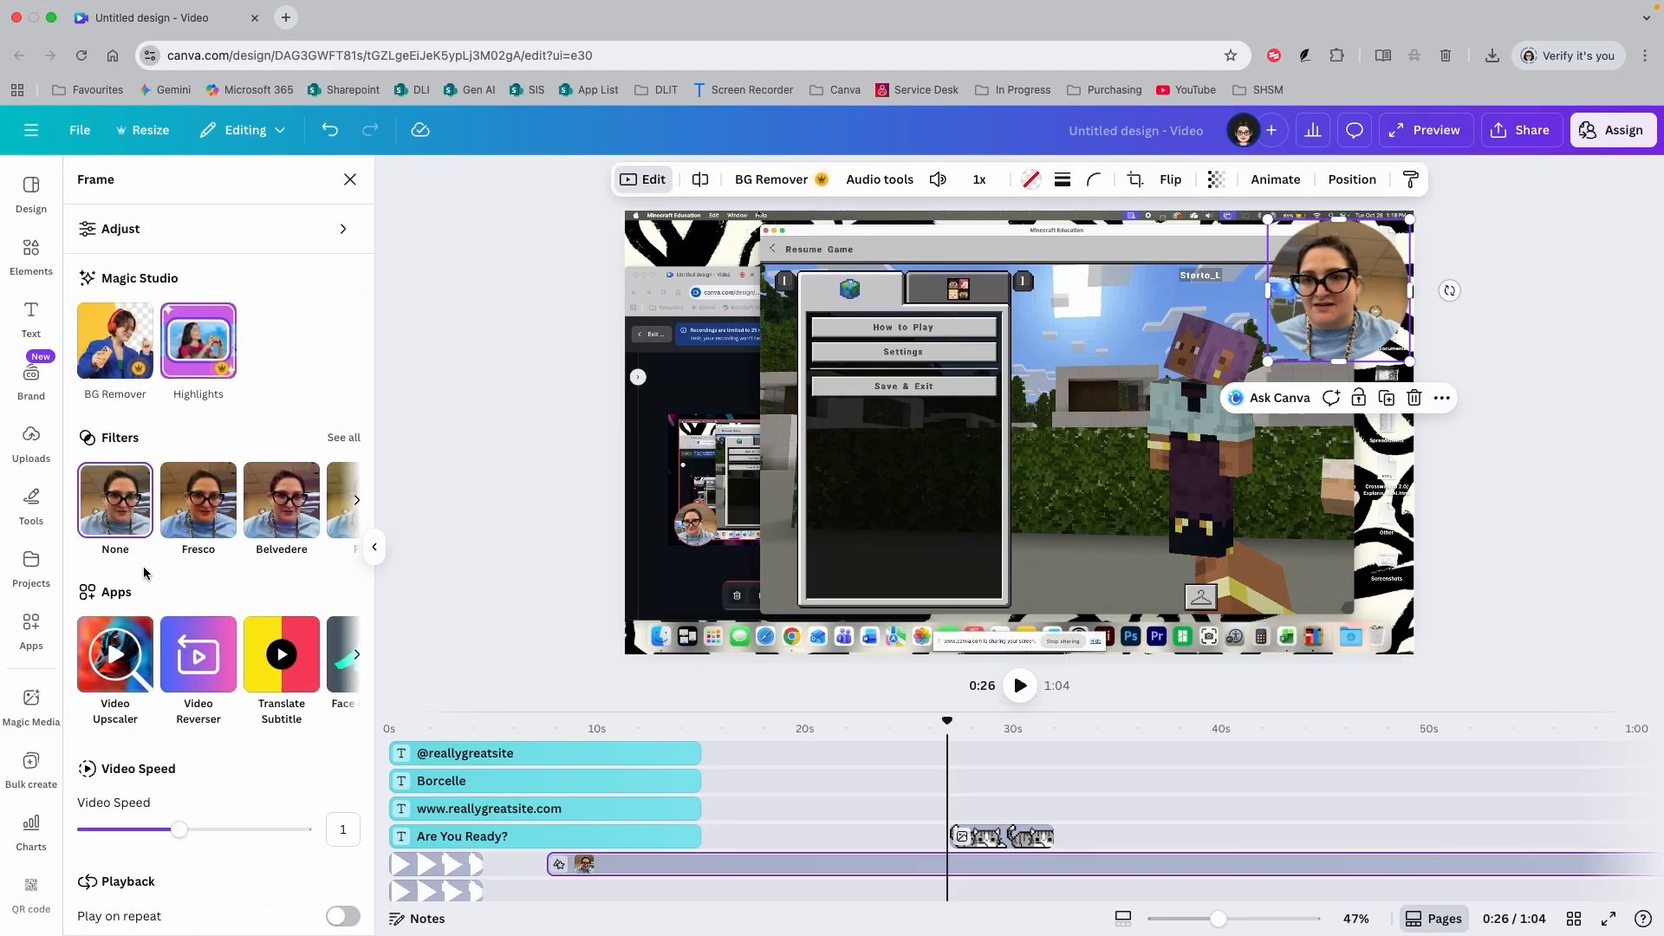
left_click(654, 180)
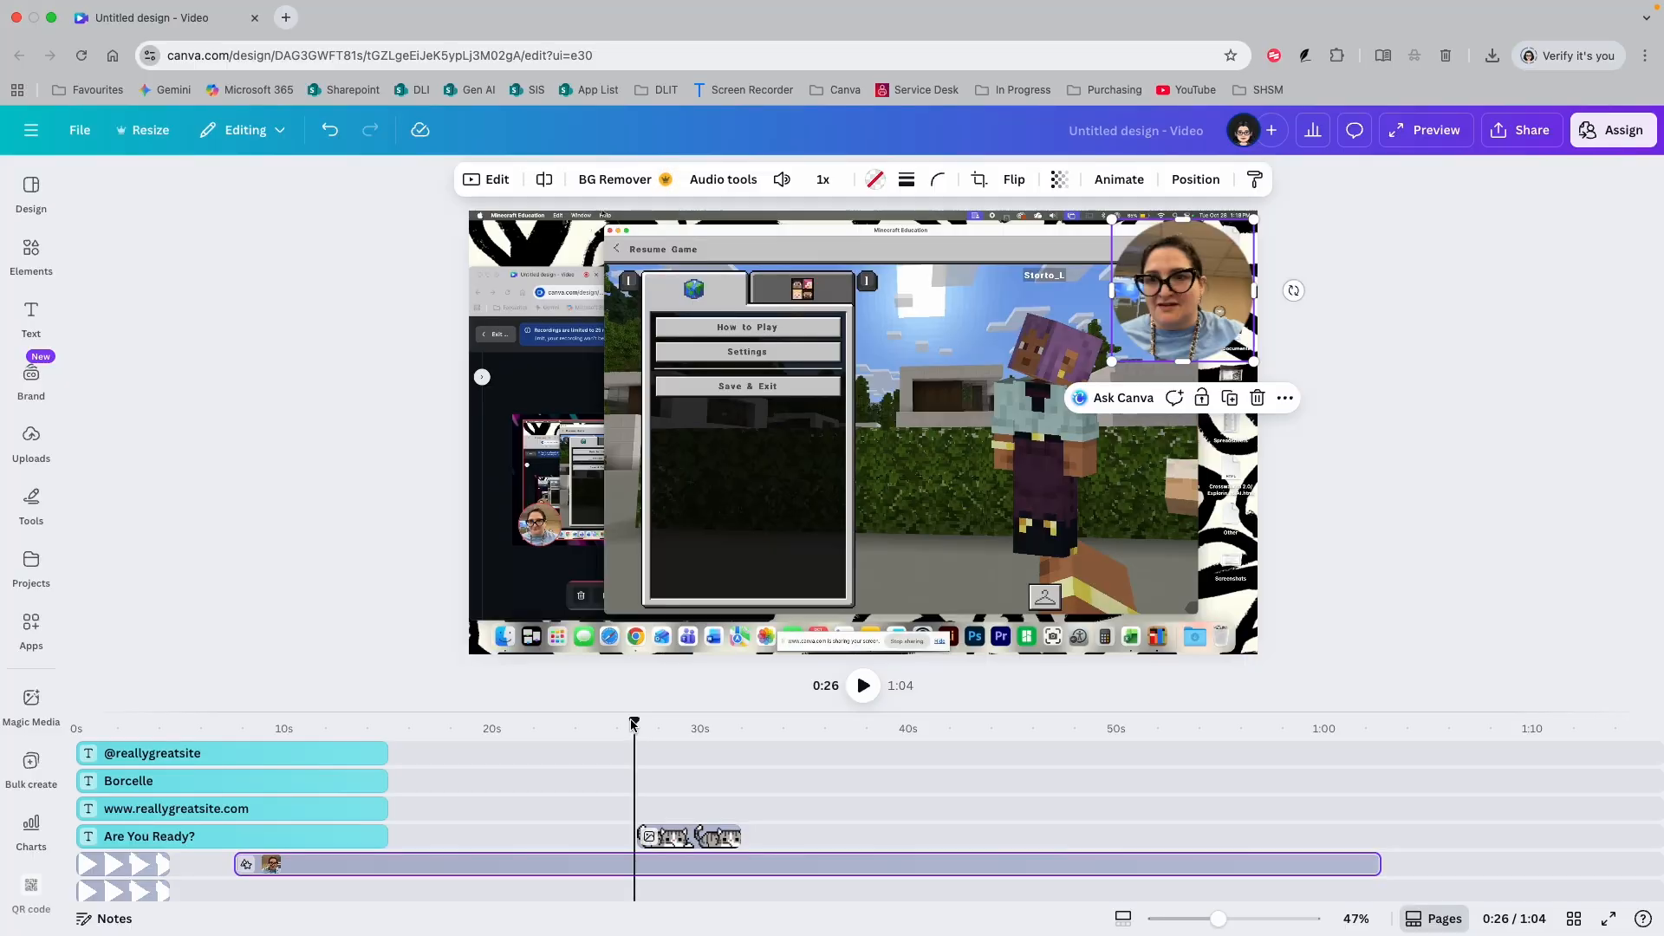
left_click(543, 181)
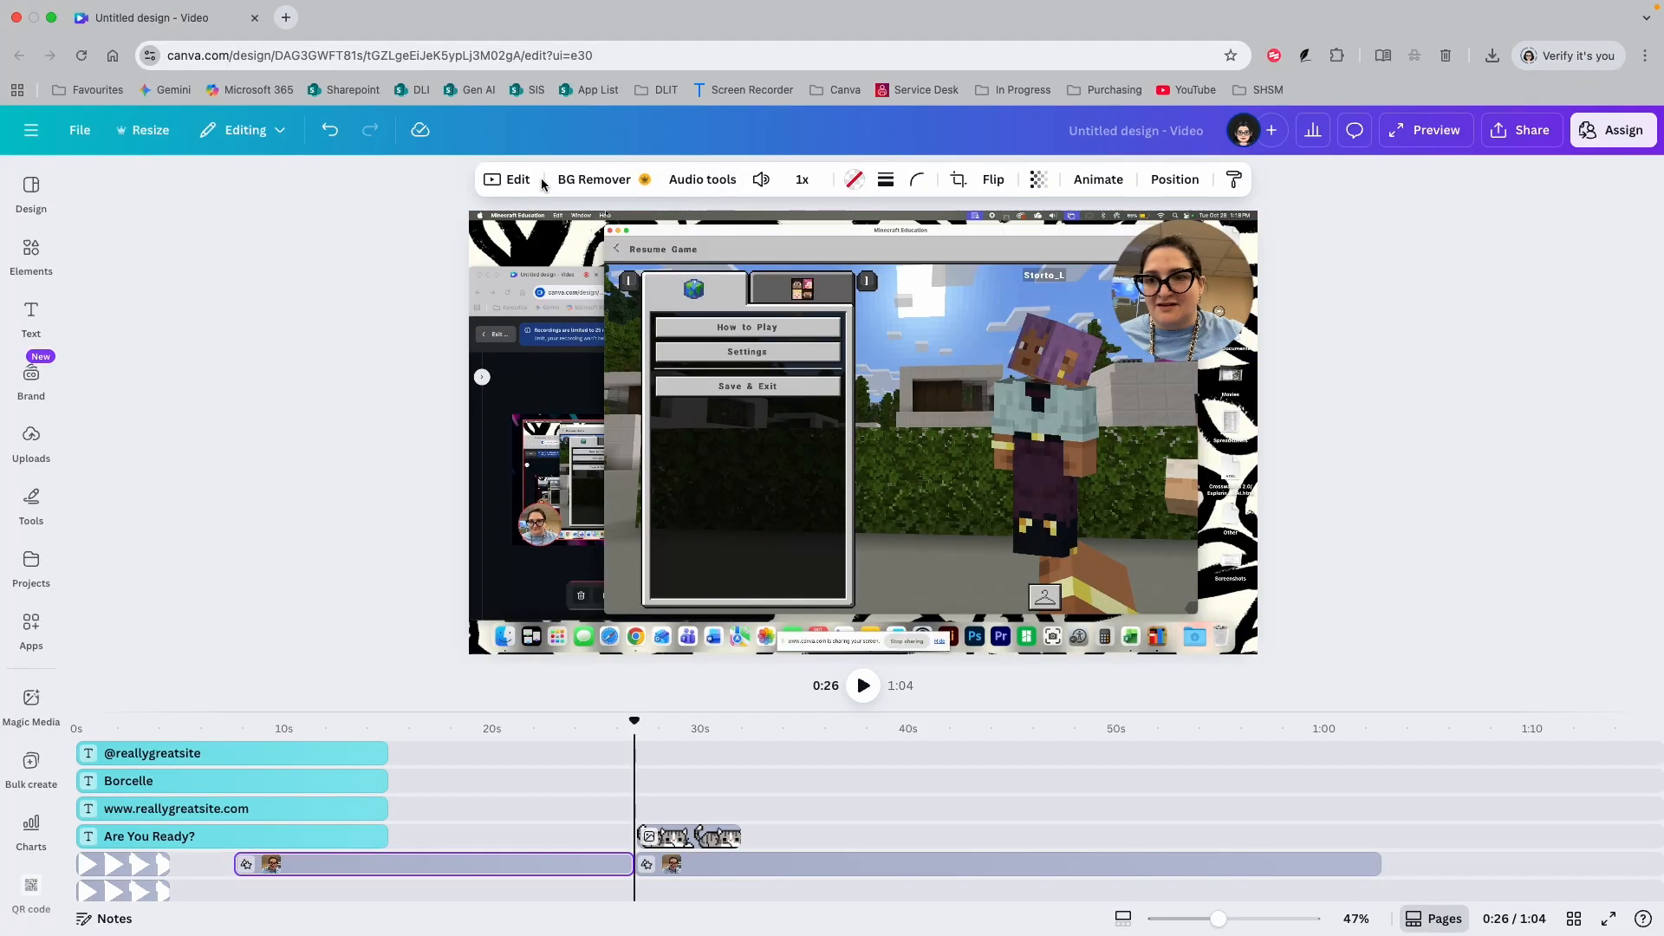
left_click_drag(634, 721, 808, 723)
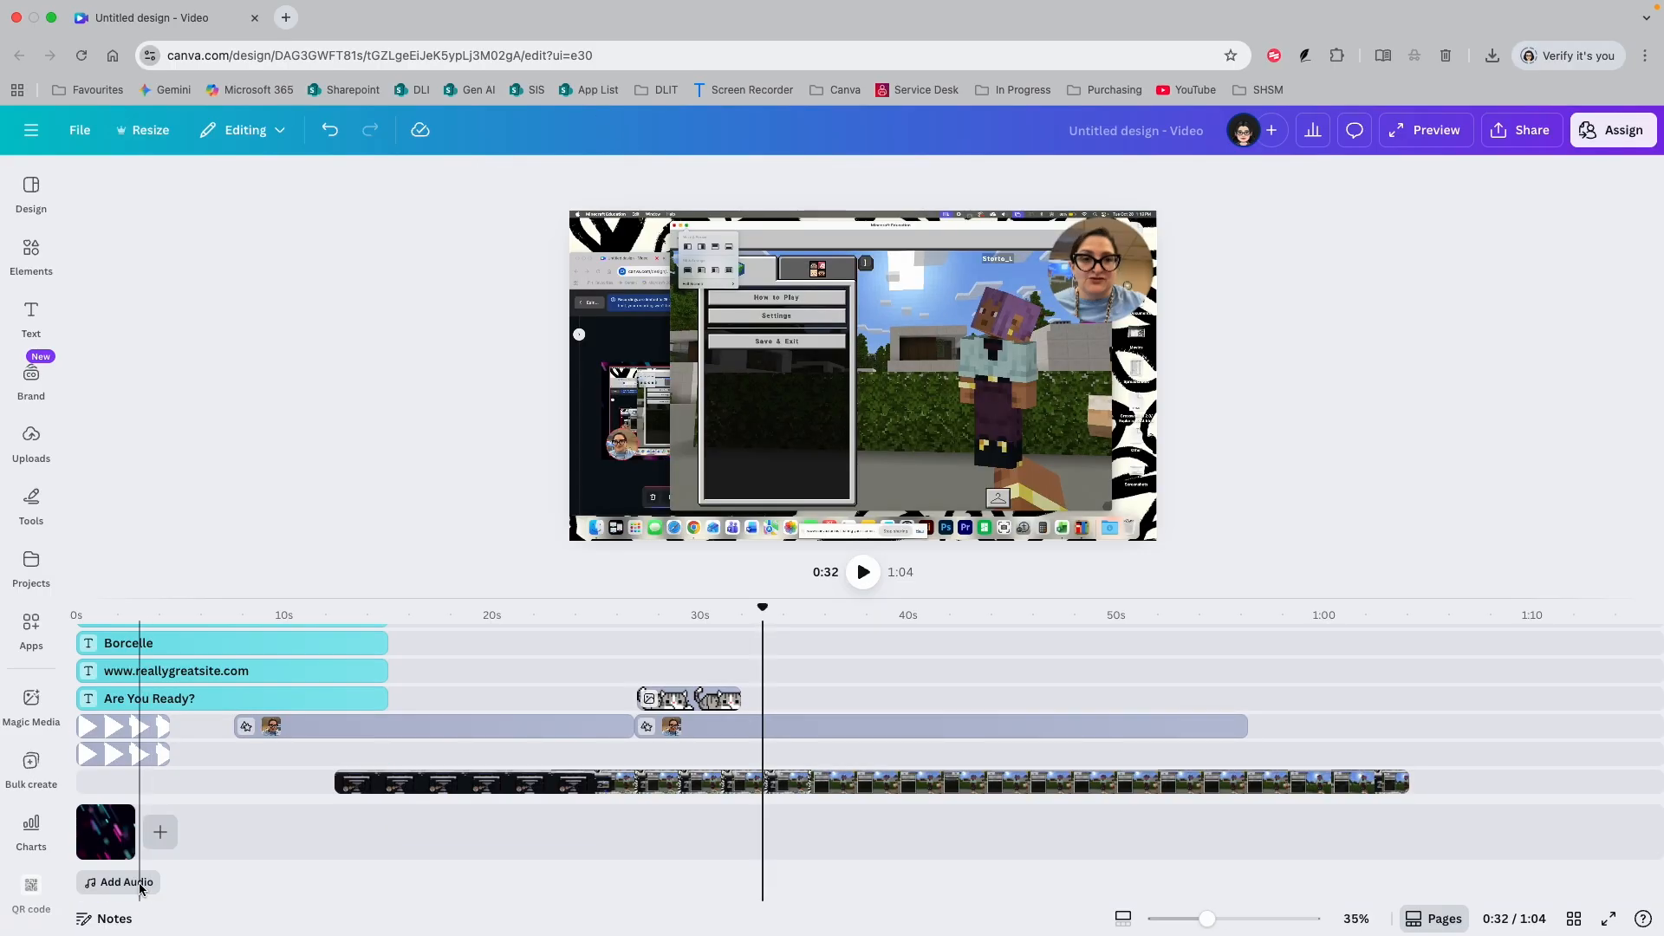
Browse the audio library and add the popular music track Stitch Me Up to the video.
left_click(126, 882)
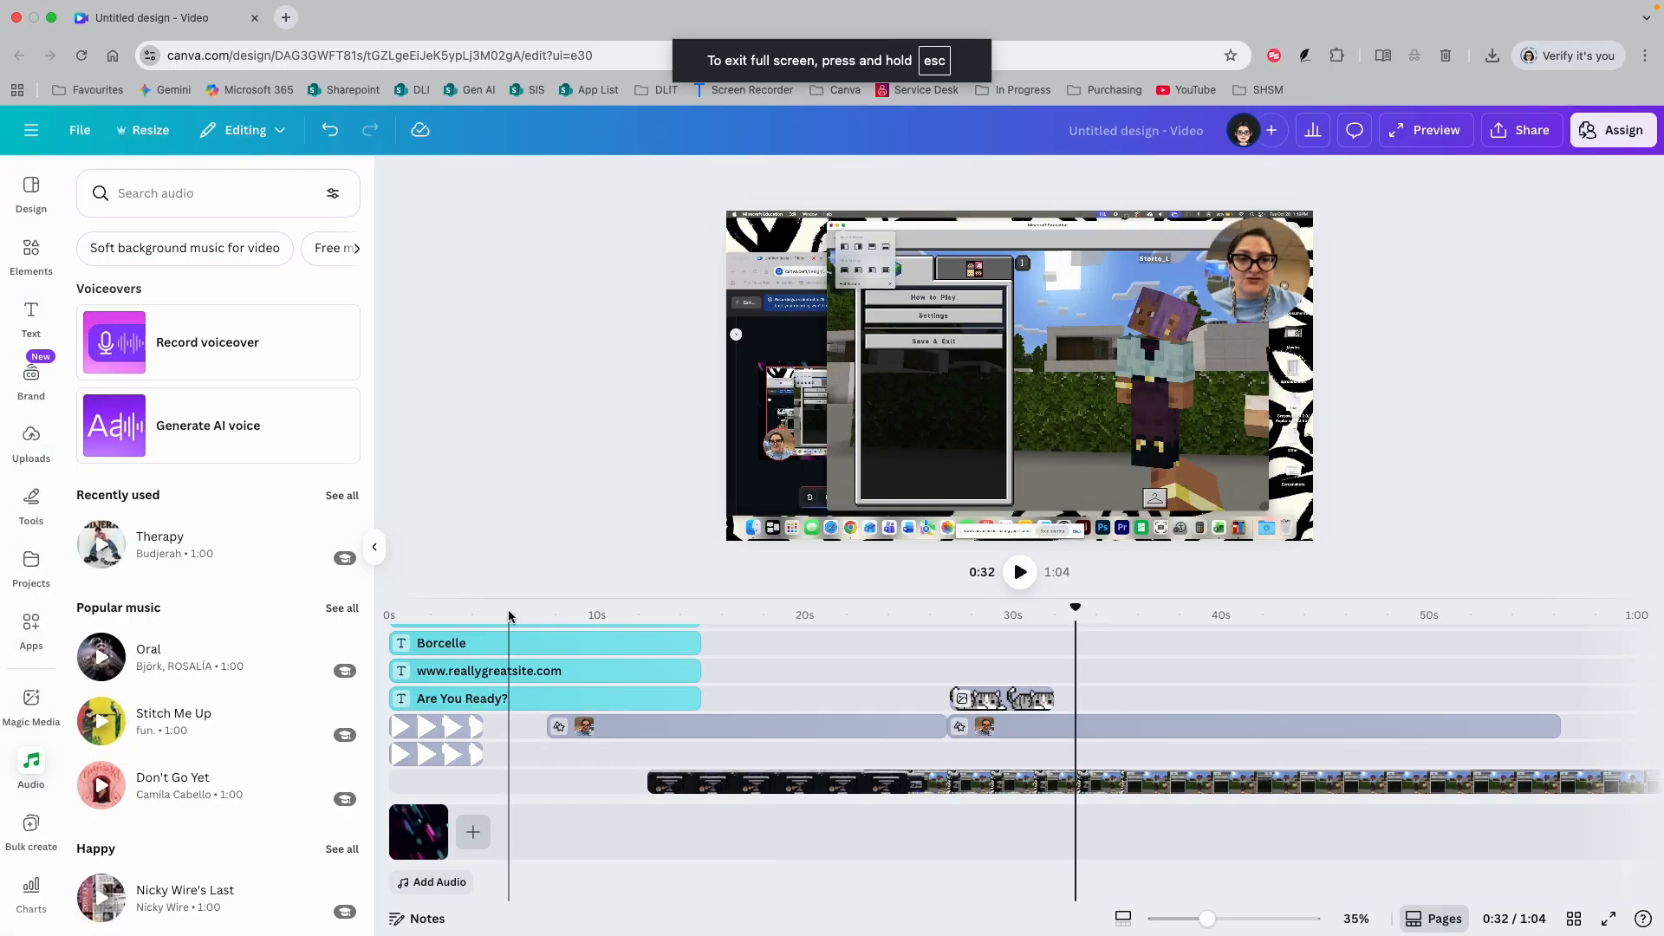
scroll(228, 640, "down", 3)
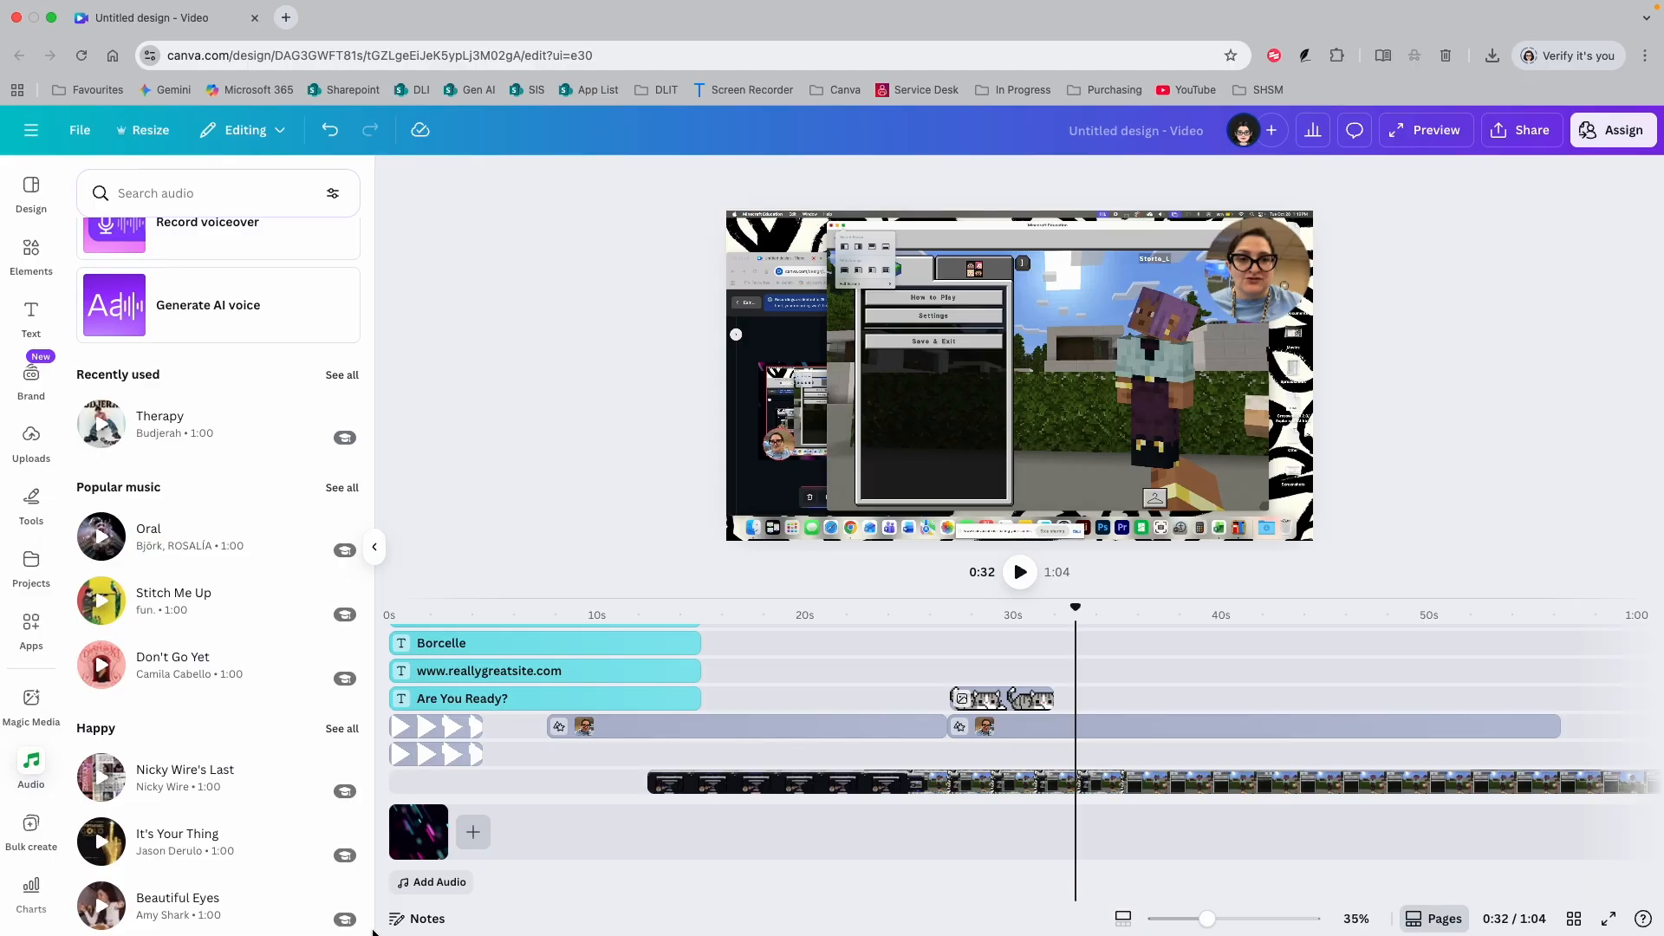
scroll(178, 464, "down", 5)
scroll(177, 463, "down", 8)
scroll(176, 464, "down", 8)
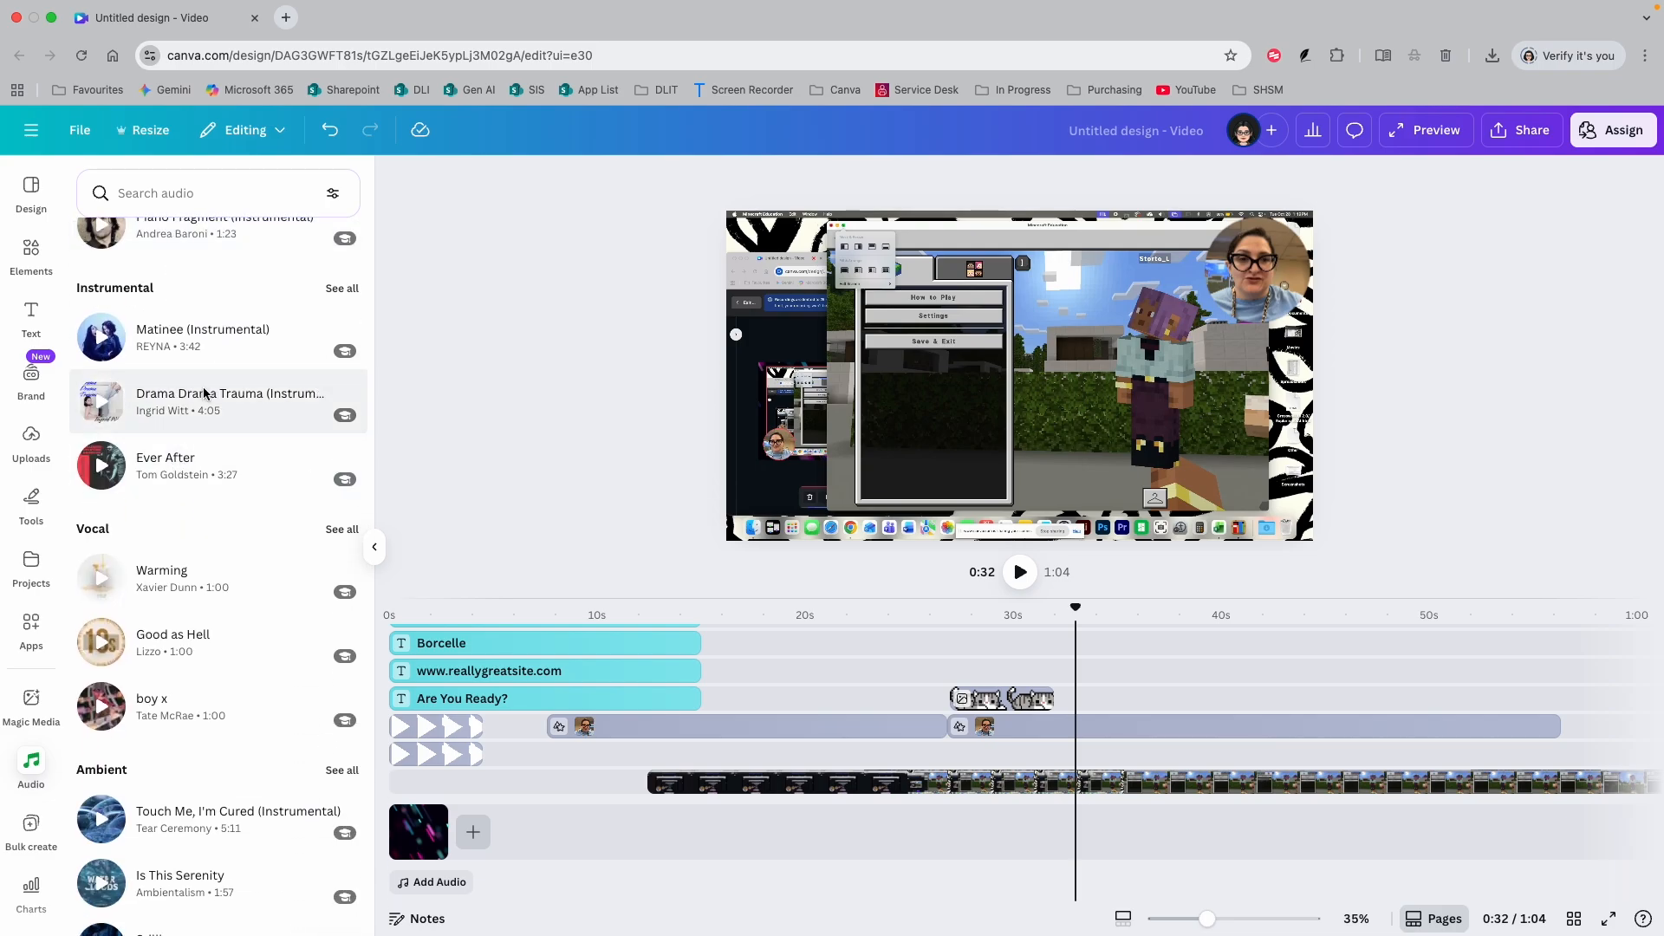
scroll(188, 418, "down", 2)
scroll(189, 418, "up", 18)
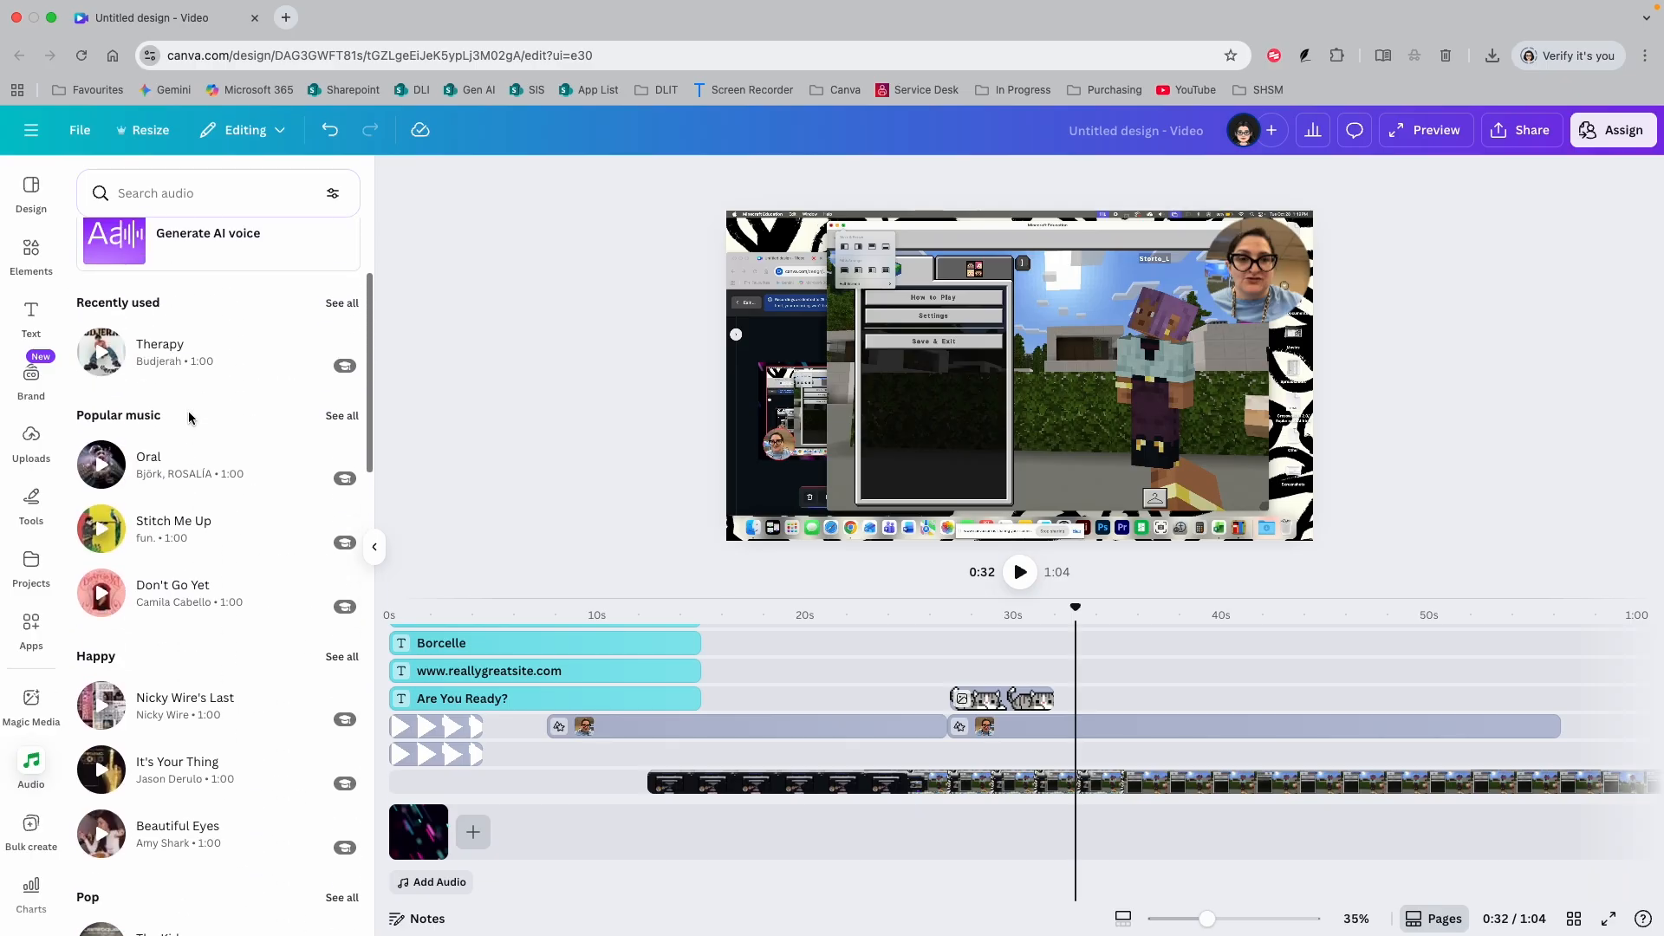
scroll(189, 417, "down", 2)
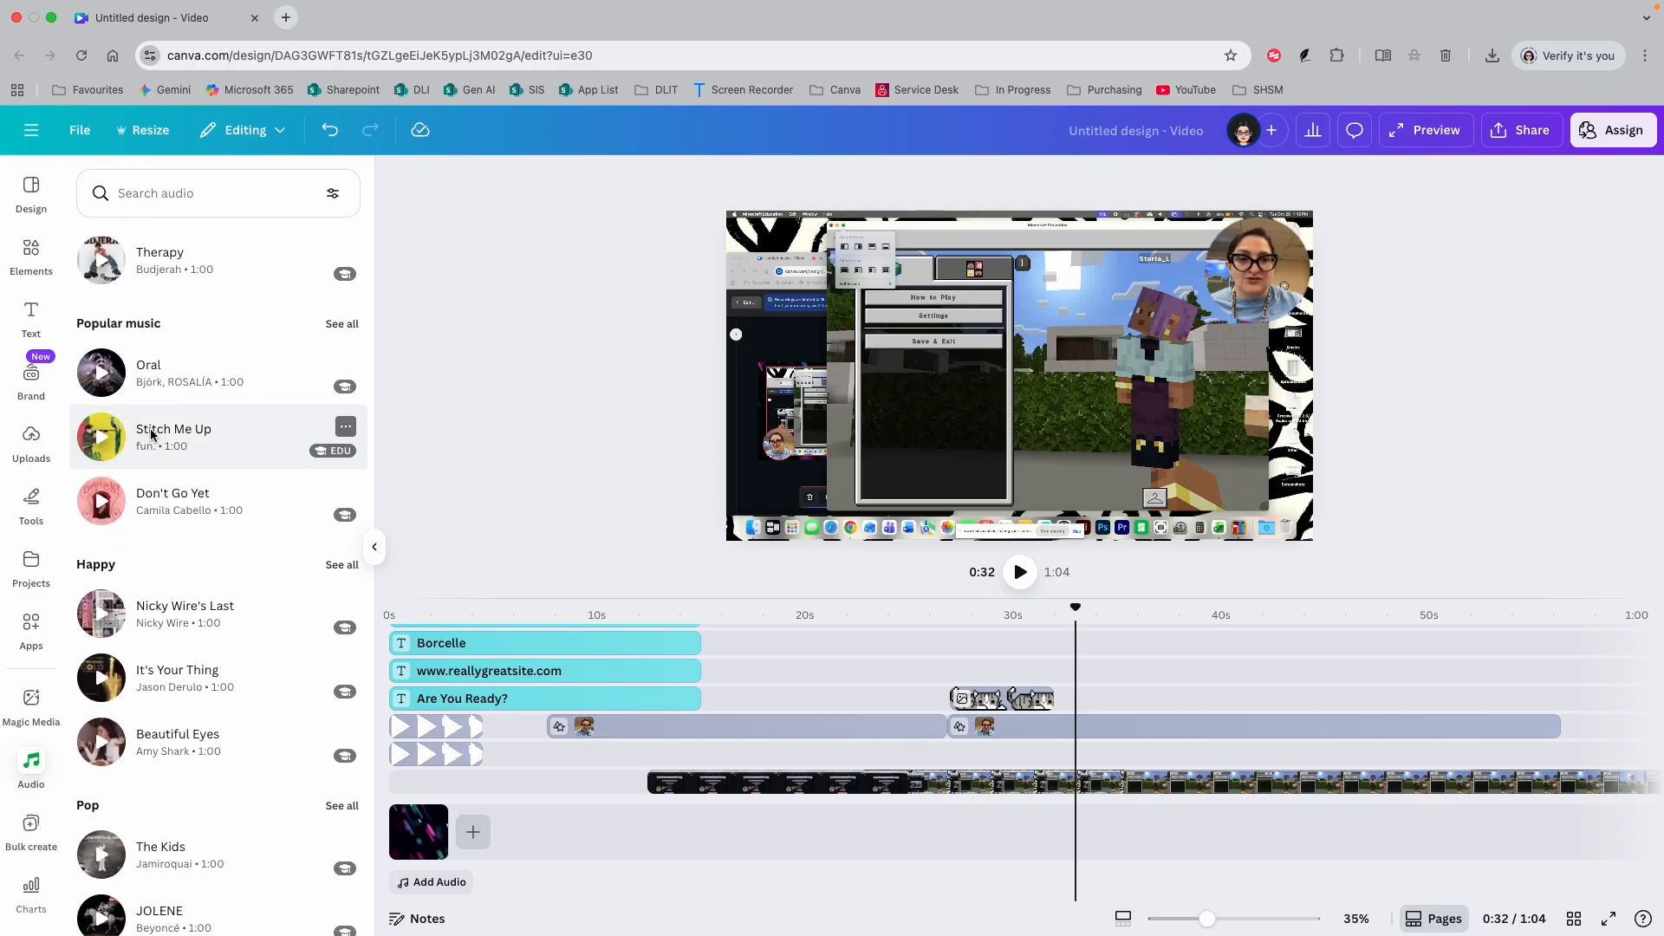
left_click(152, 433)
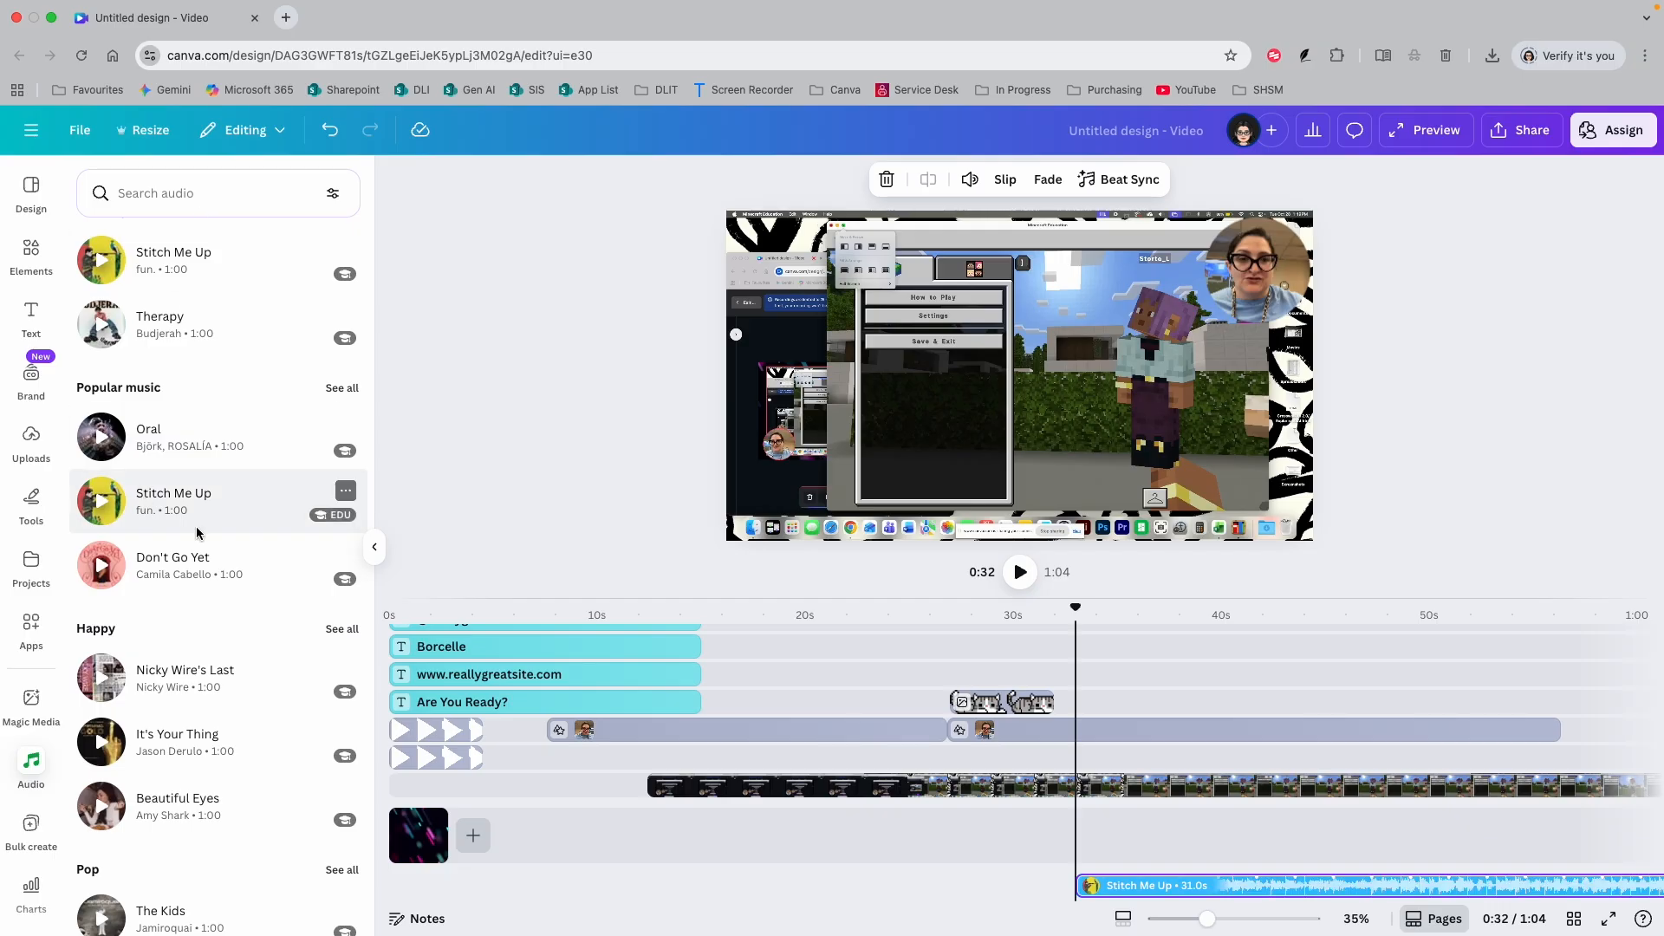
Move the Stitch Me Up track to start at about 4 s and preview the video from there.
left_click_drag(1170, 885, 577, 866)
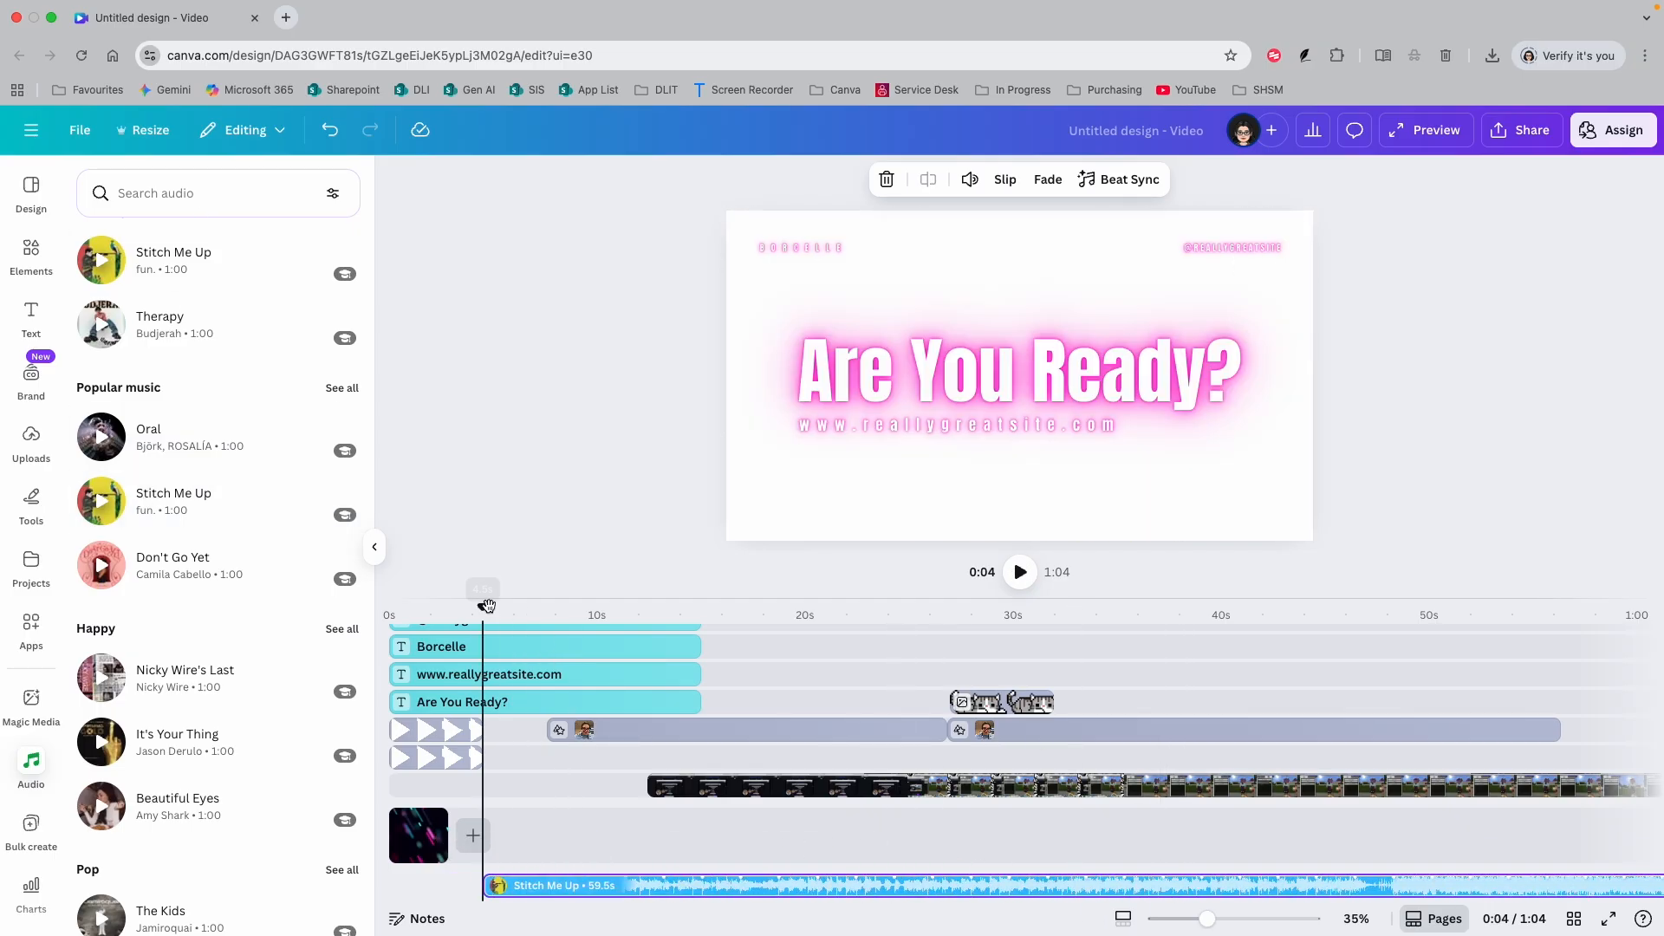
key("space")
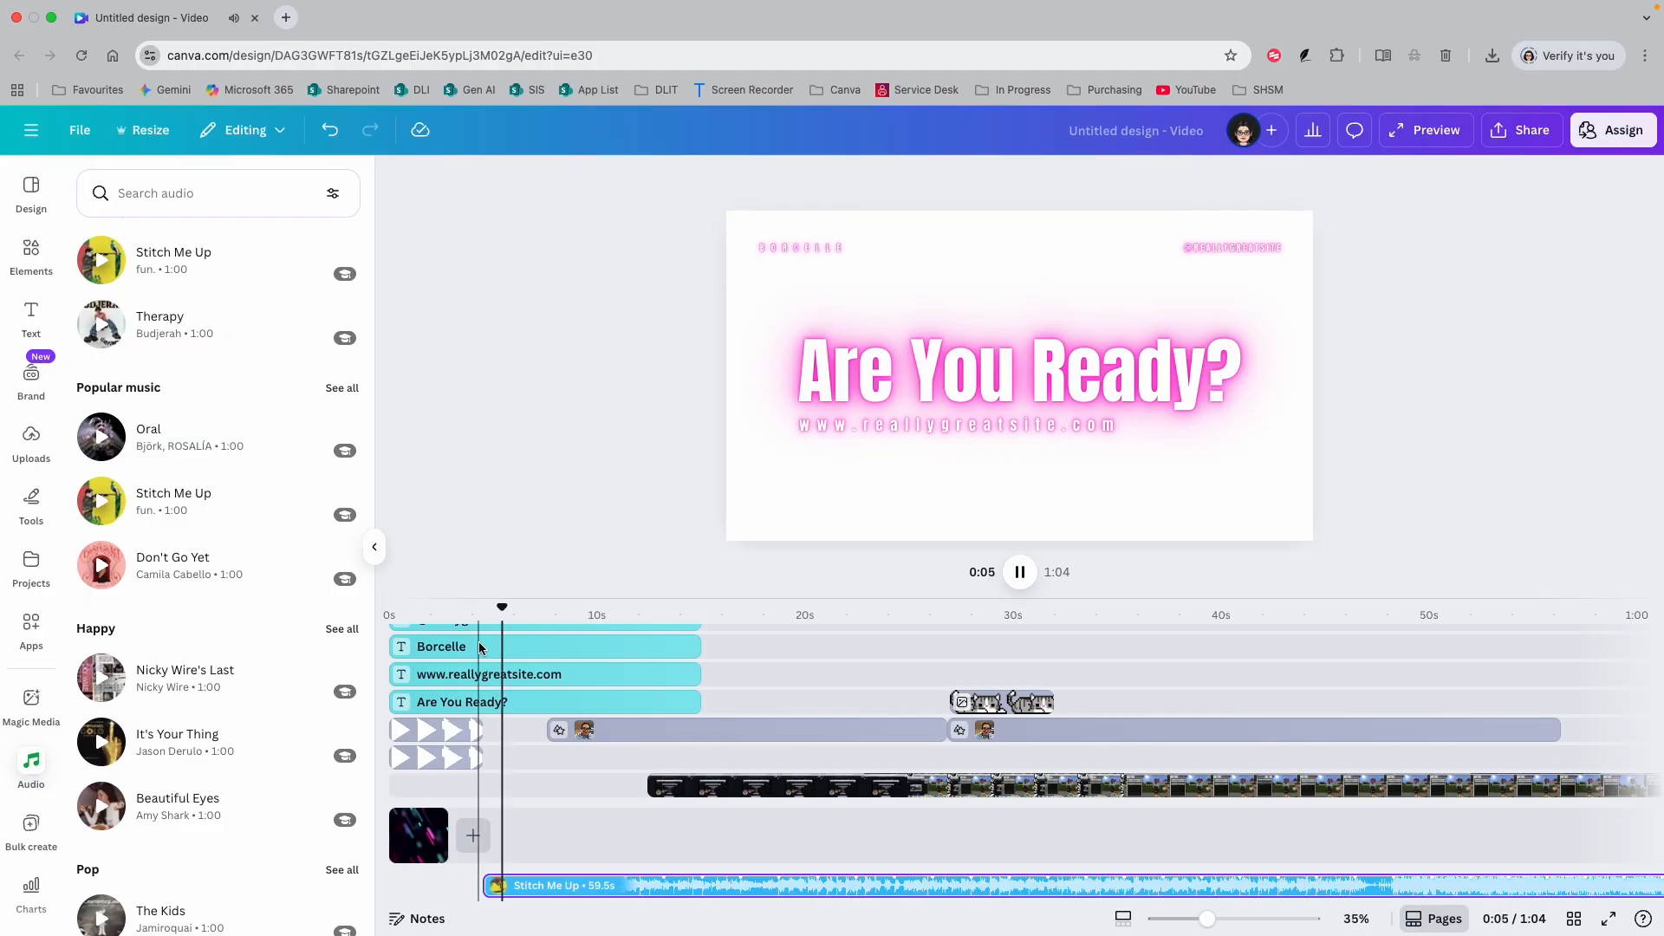
left_click(487, 672)
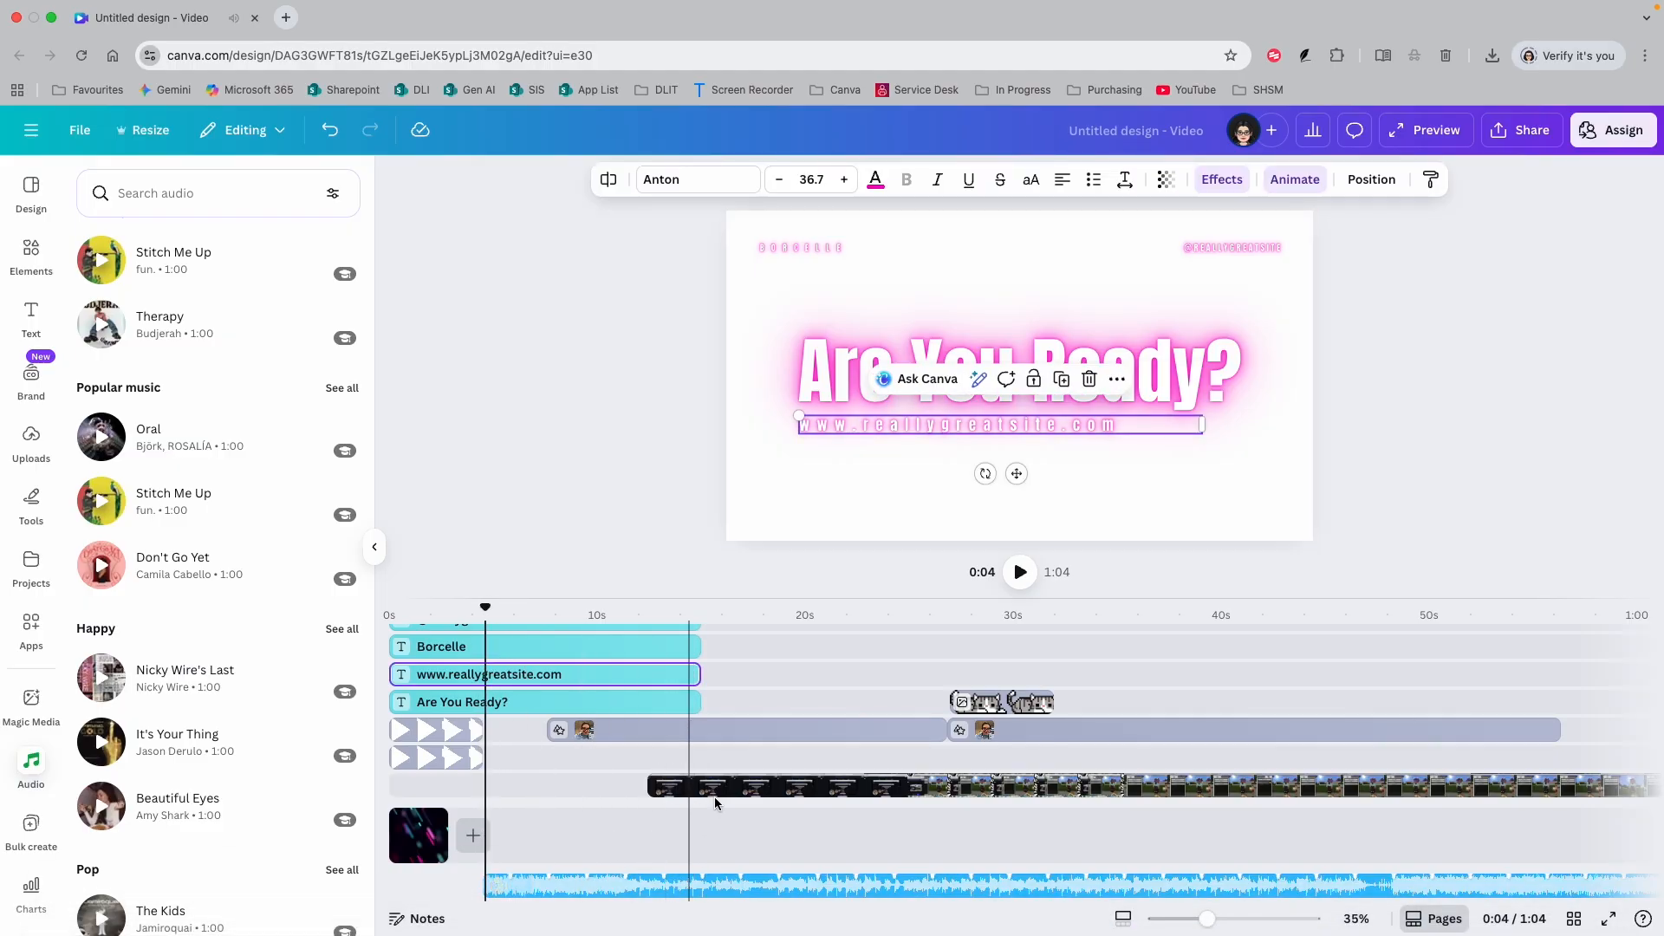
Shift the screen recording to start at about 3 s and align the music track's start with it.
left_click_drag(718, 787, 459, 787)
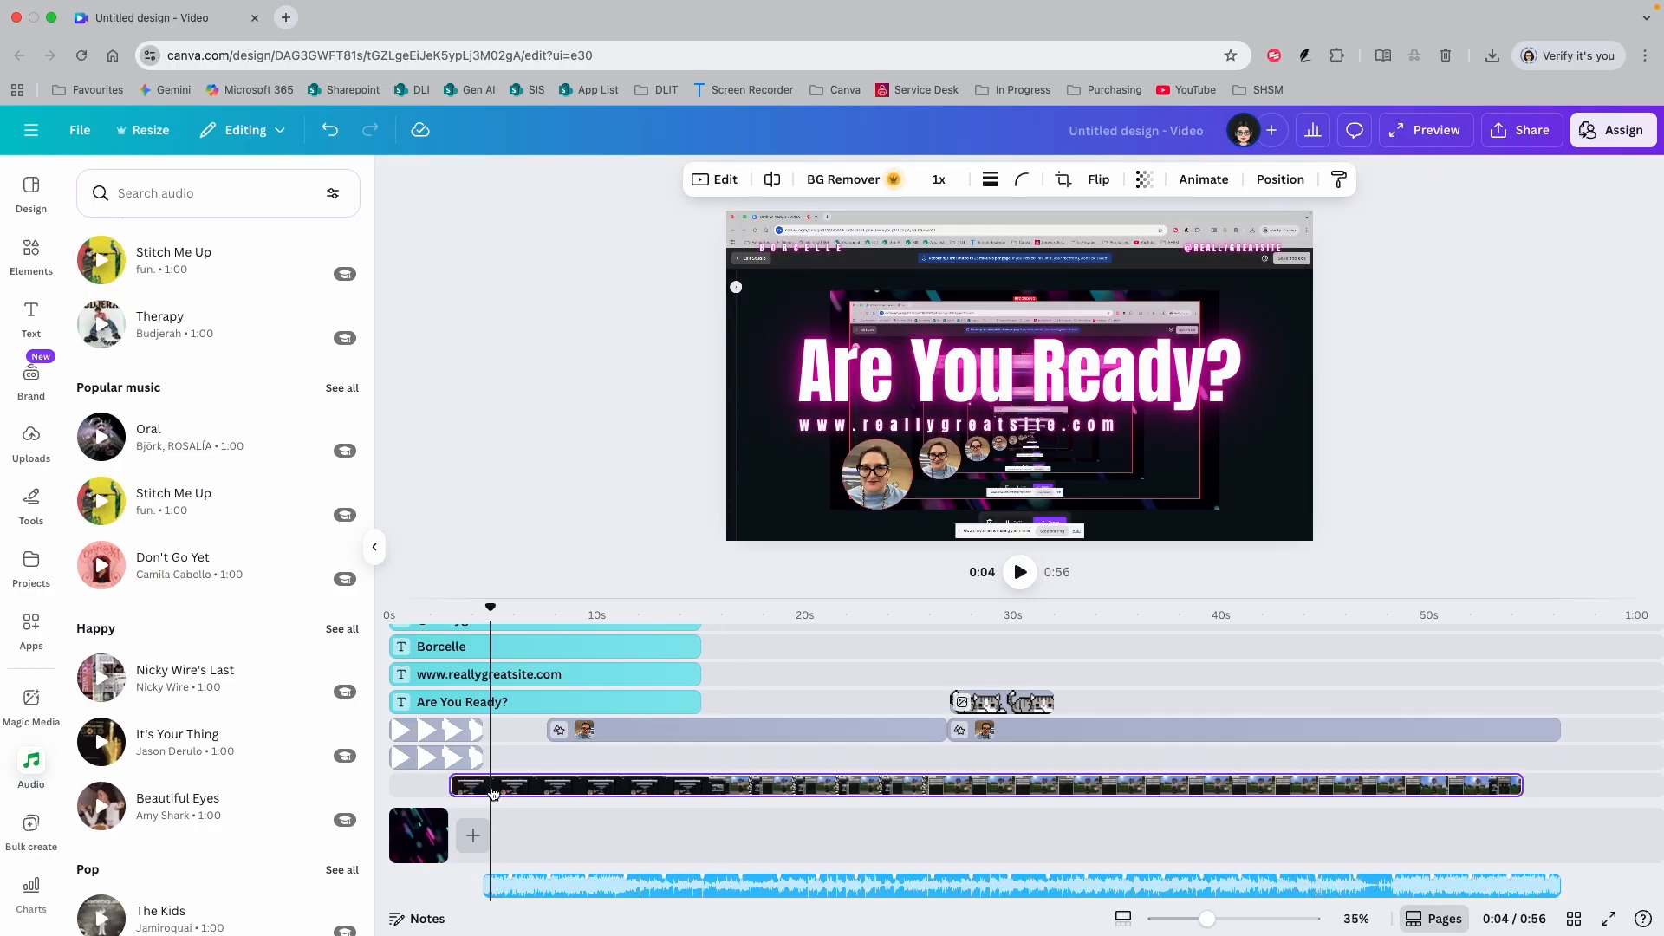
left_click(533, 888)
left_click_drag(486, 886, 451, 887)
Split the music track at about 15 s and look at the second part's fade settings.
left_click(1542, 888)
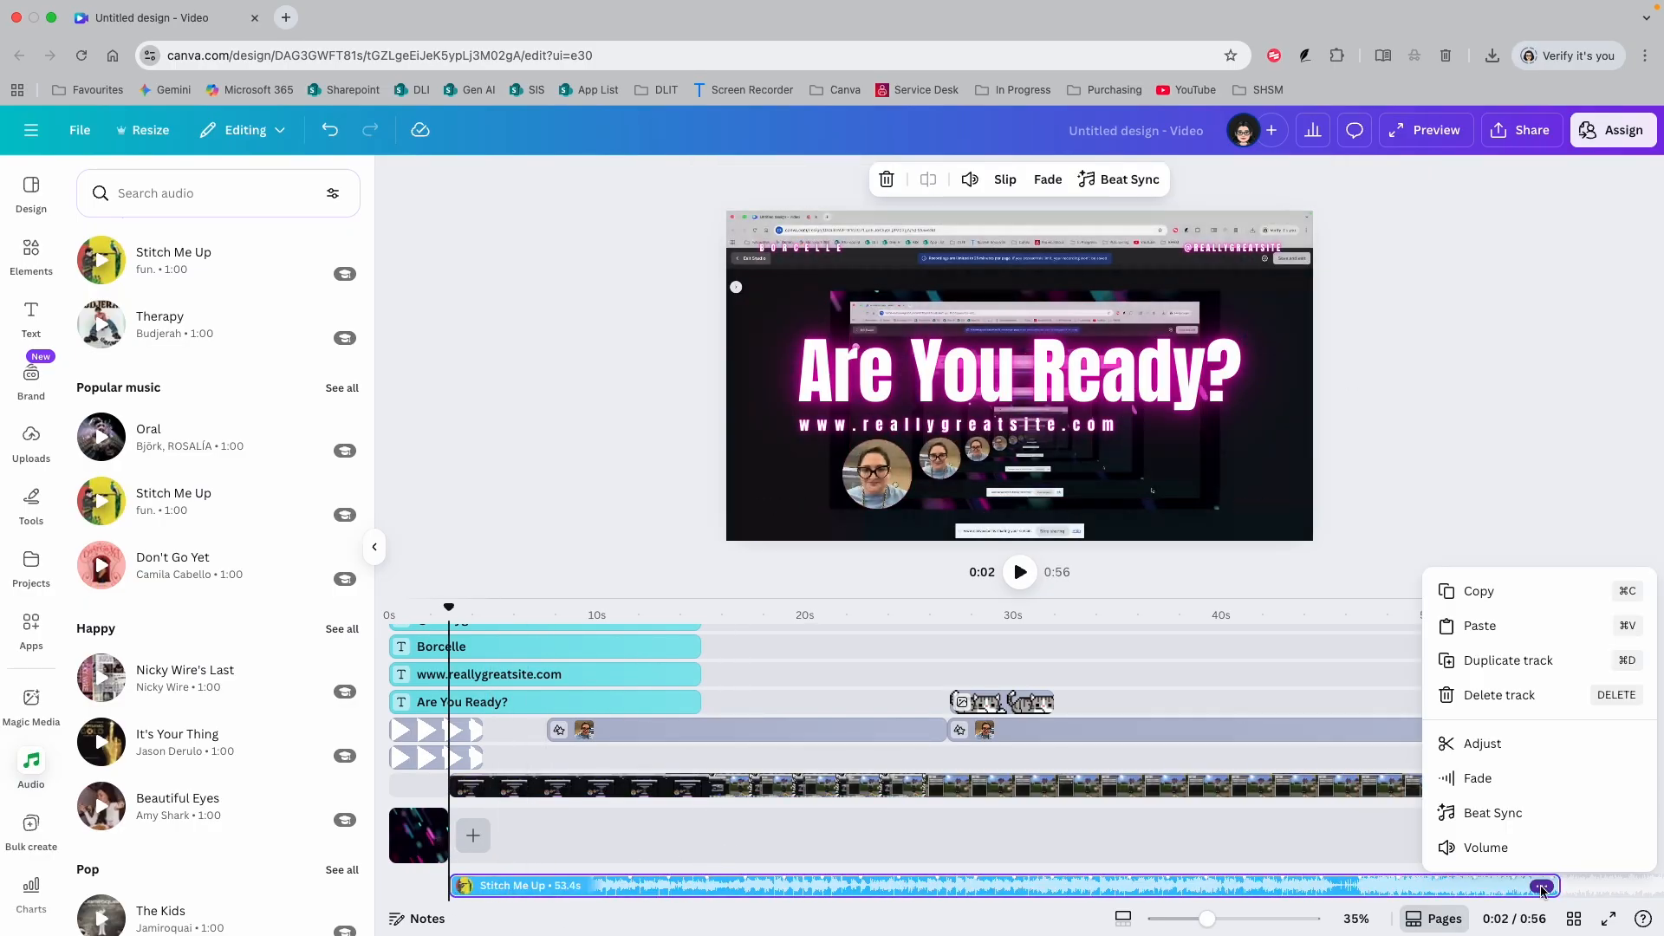
left_click(1492, 745)
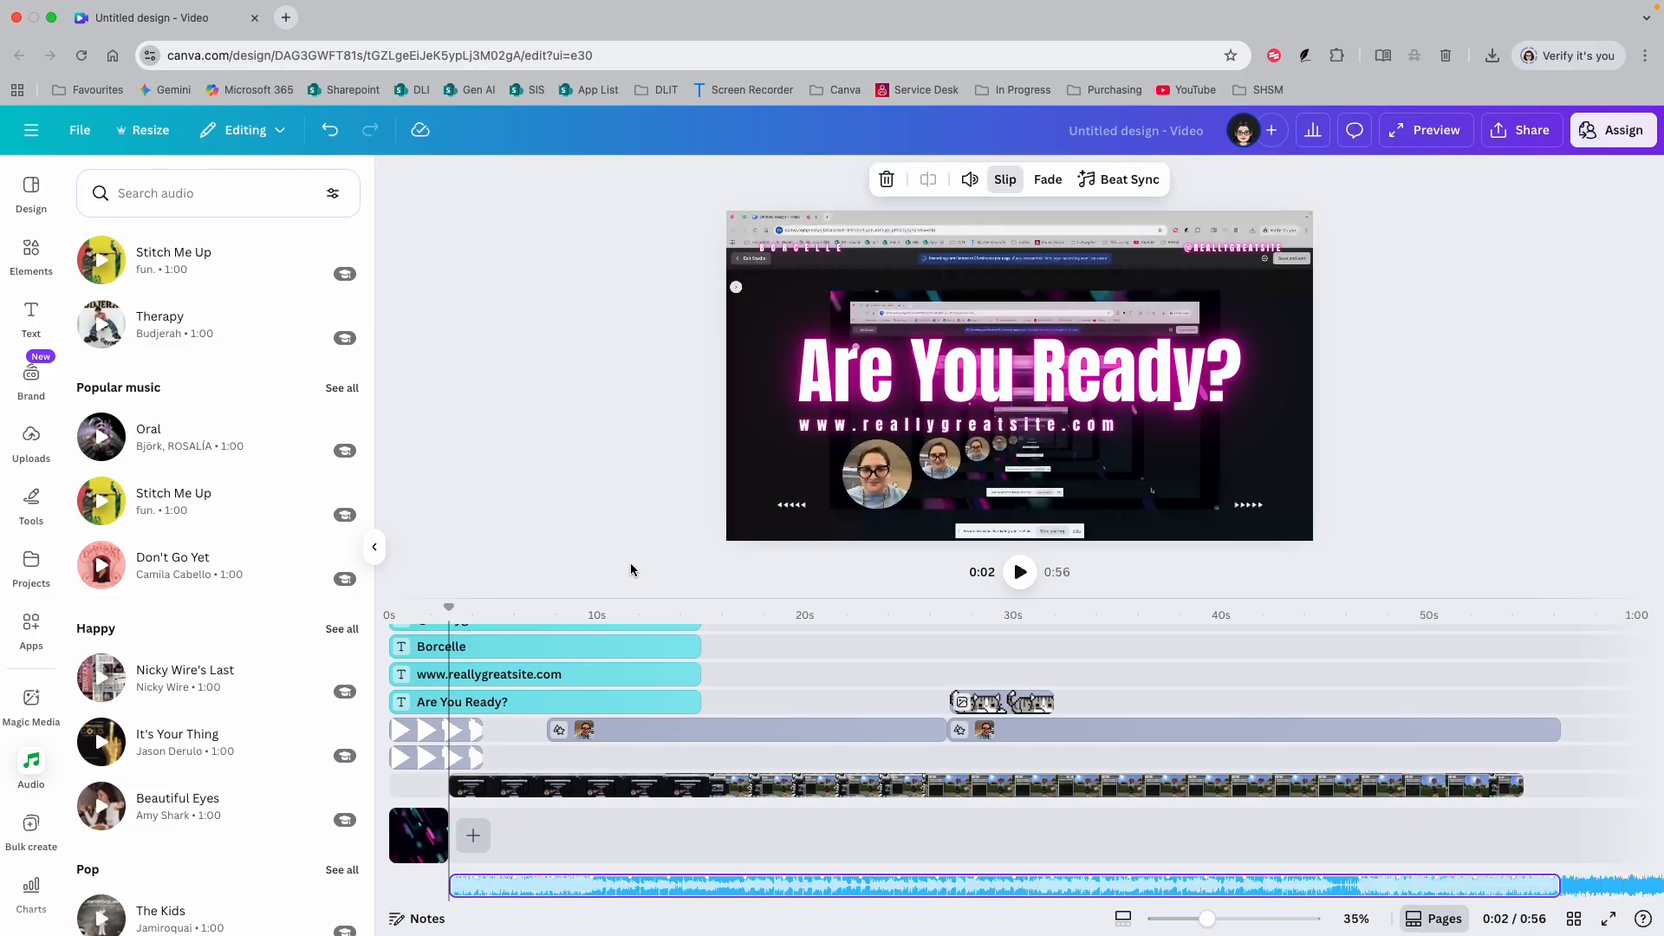
left_click(1046, 179)
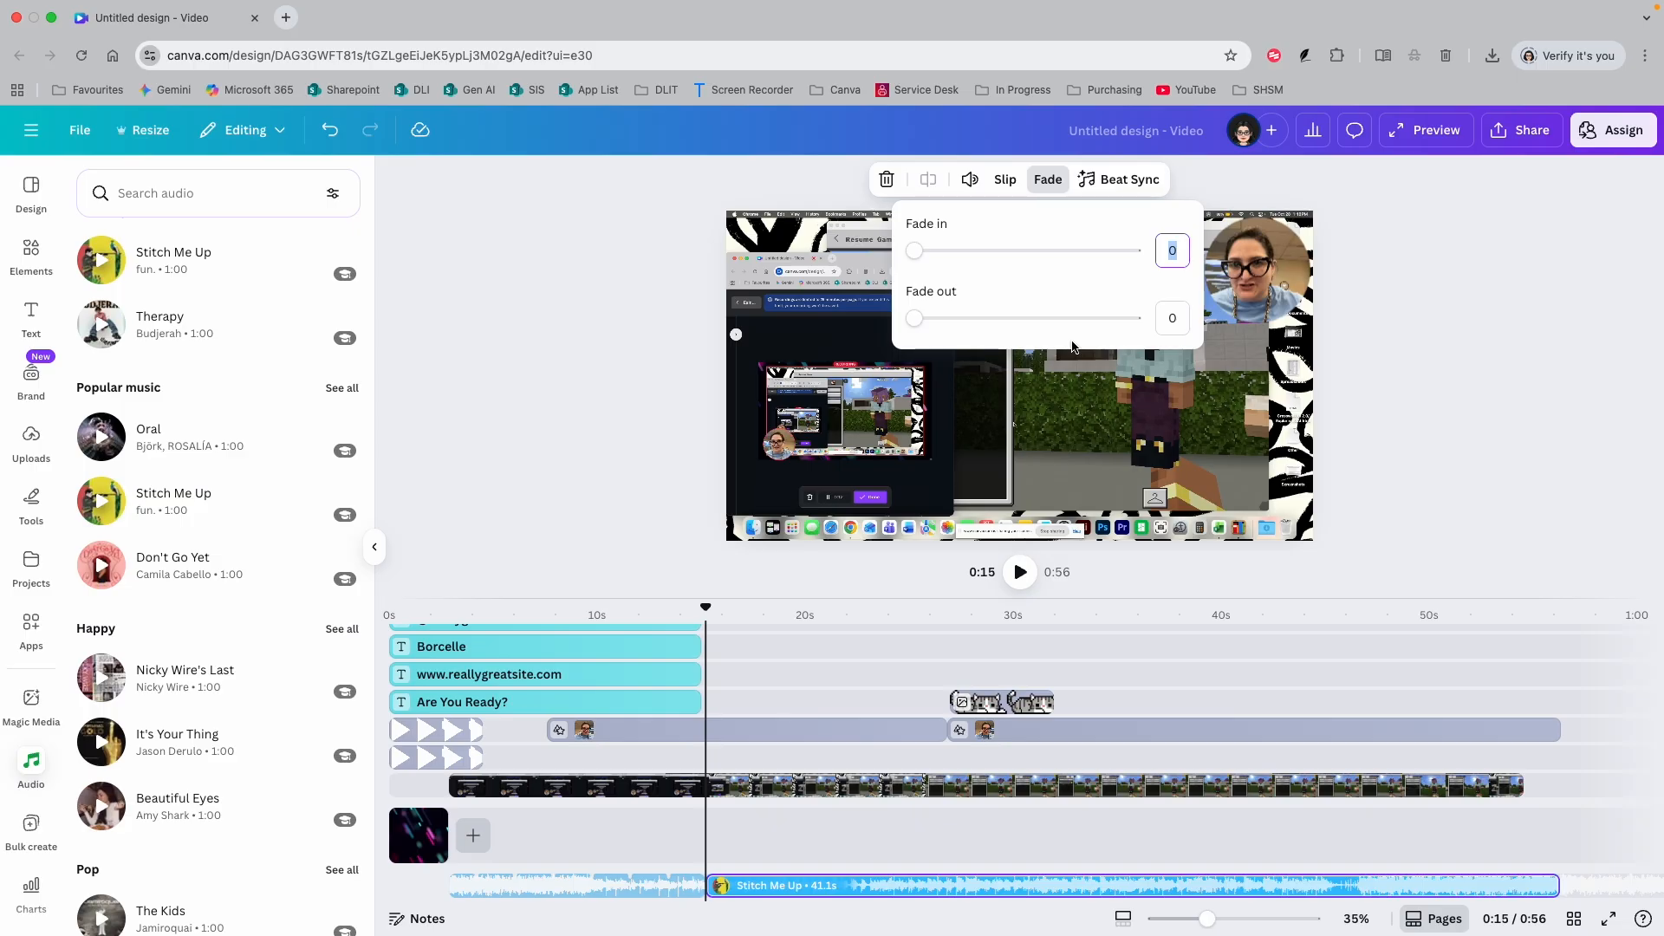
left_click(645, 434)
Change the font of the "Are You Ready?" title on the intro to Century Gothic from the TCDSB Brand Kit.
left_click(99, 830)
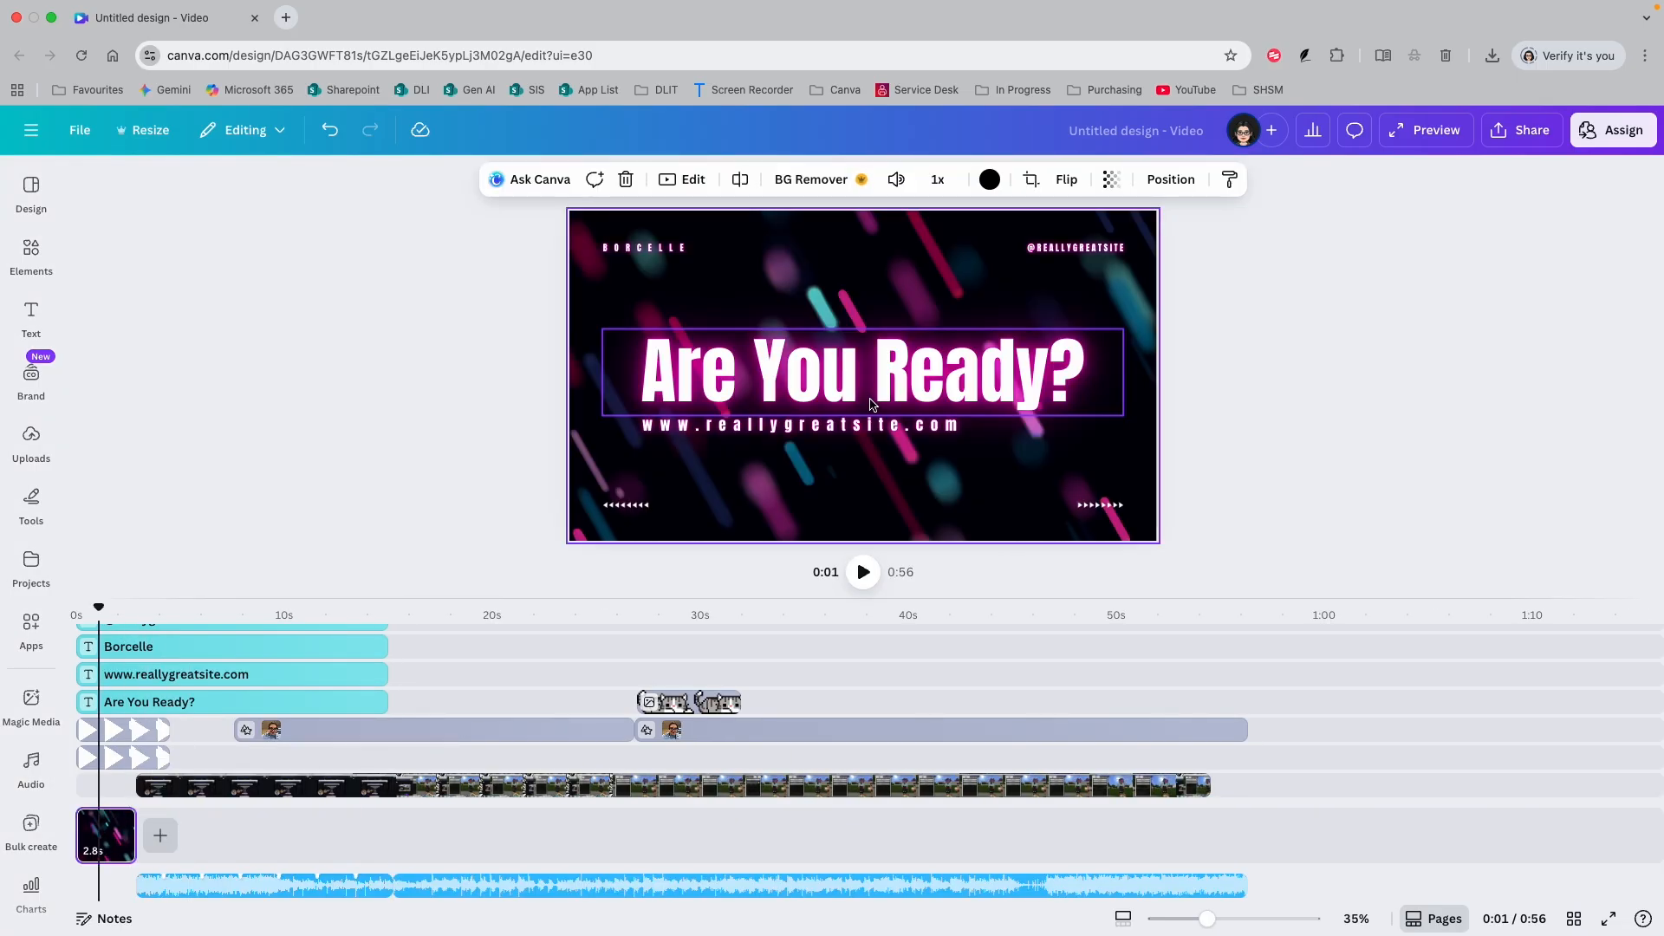
left_click(870, 404)
left_click(871, 404)
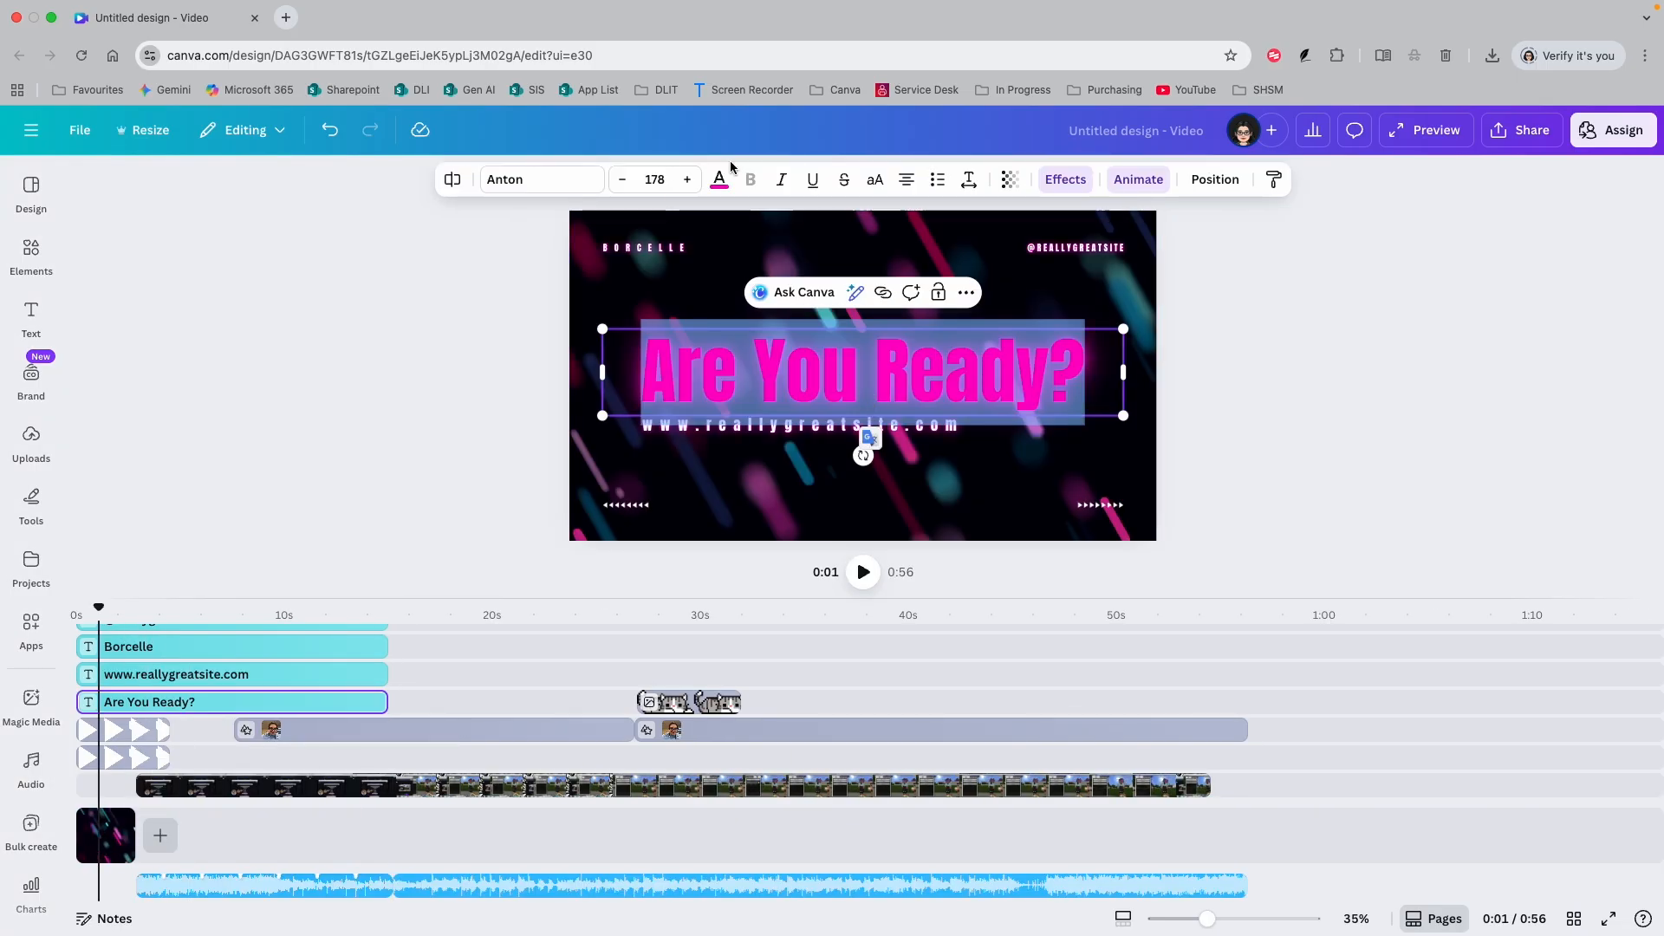
left_click(542, 180)
left_click(208, 535)
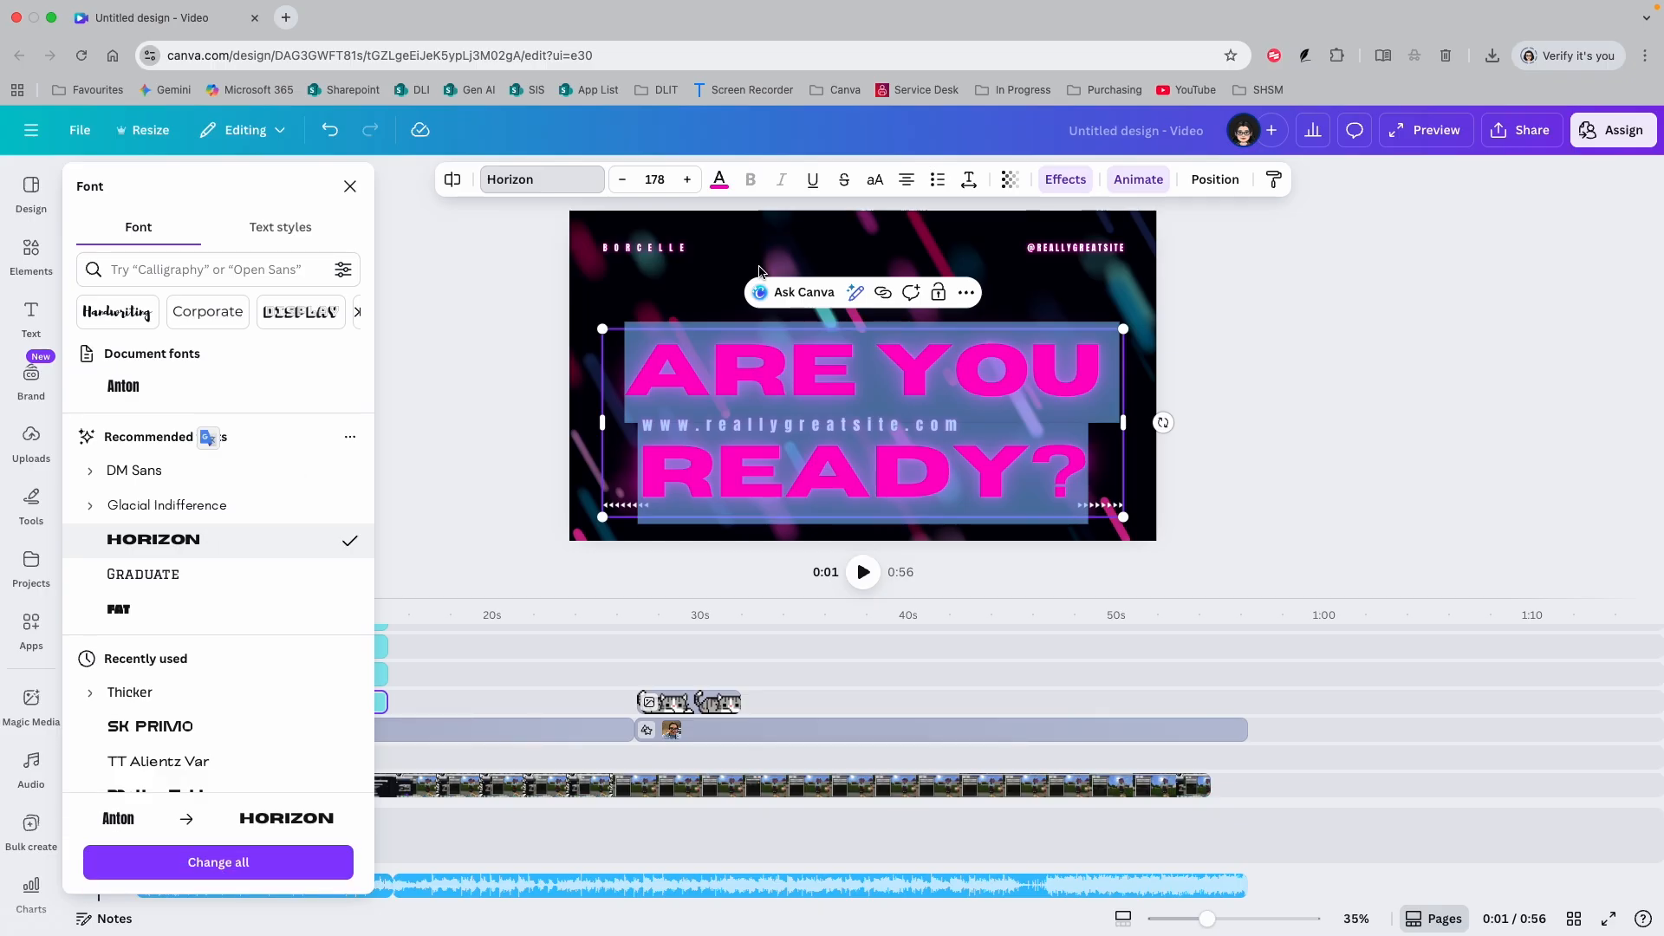
scroll(208, 435, "down", 3)
left_click(187, 630)
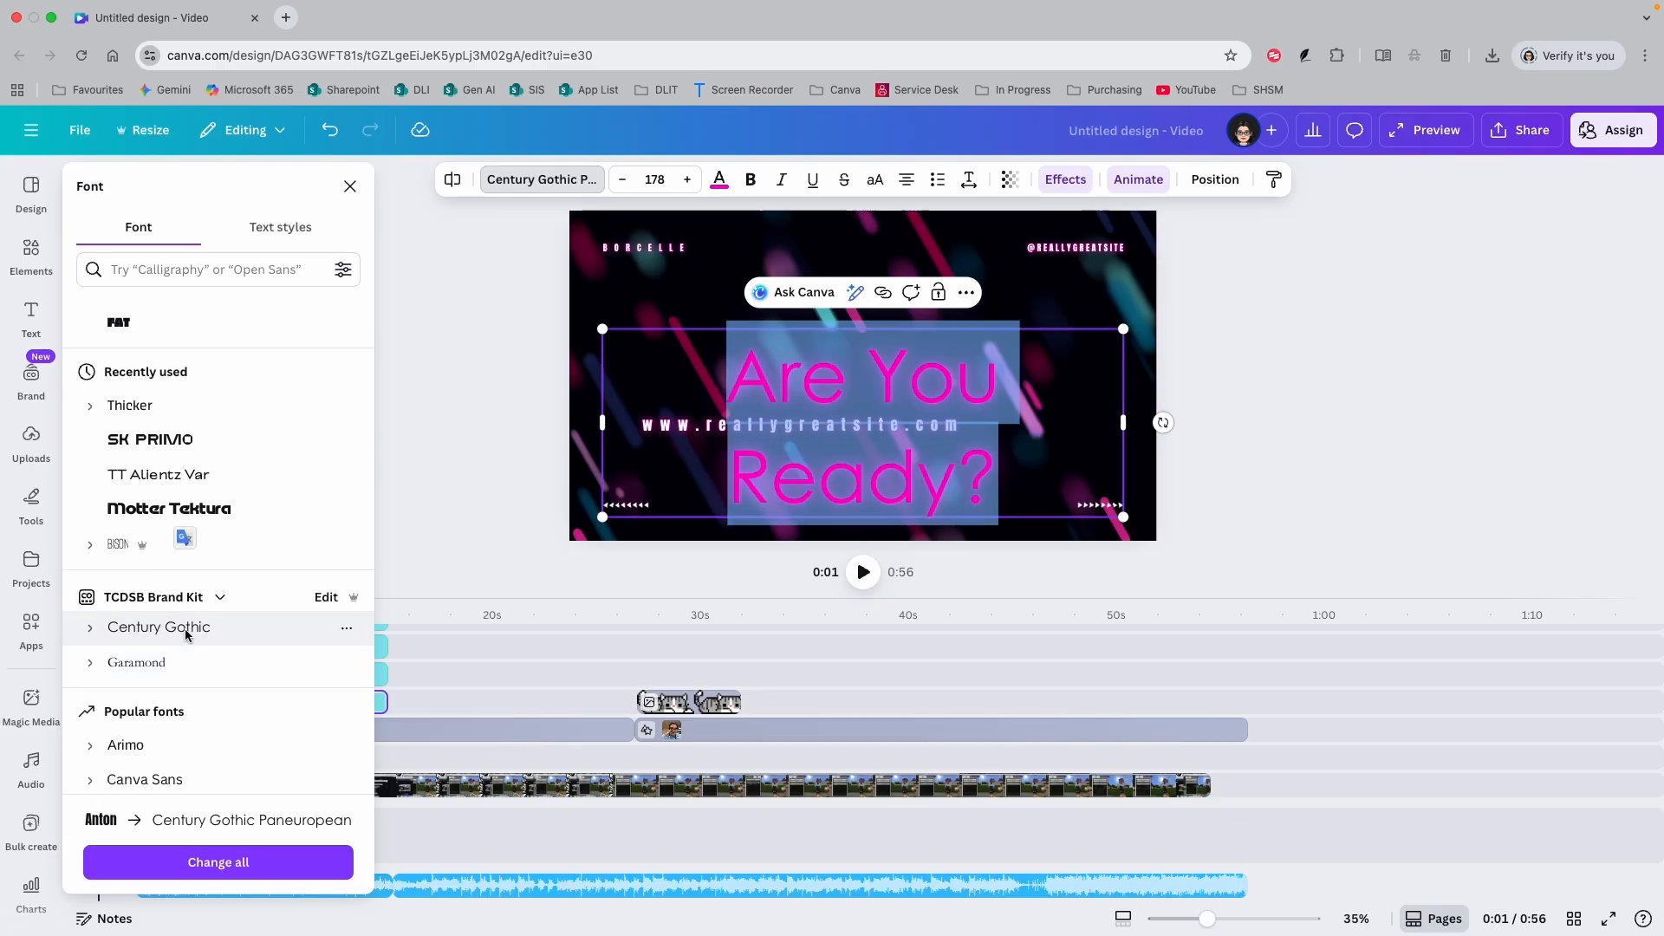
Replace the intro title's text with "Gwg is awesome".
left_click(747, 391)
key("ctrl+a")
type("Gwg i")
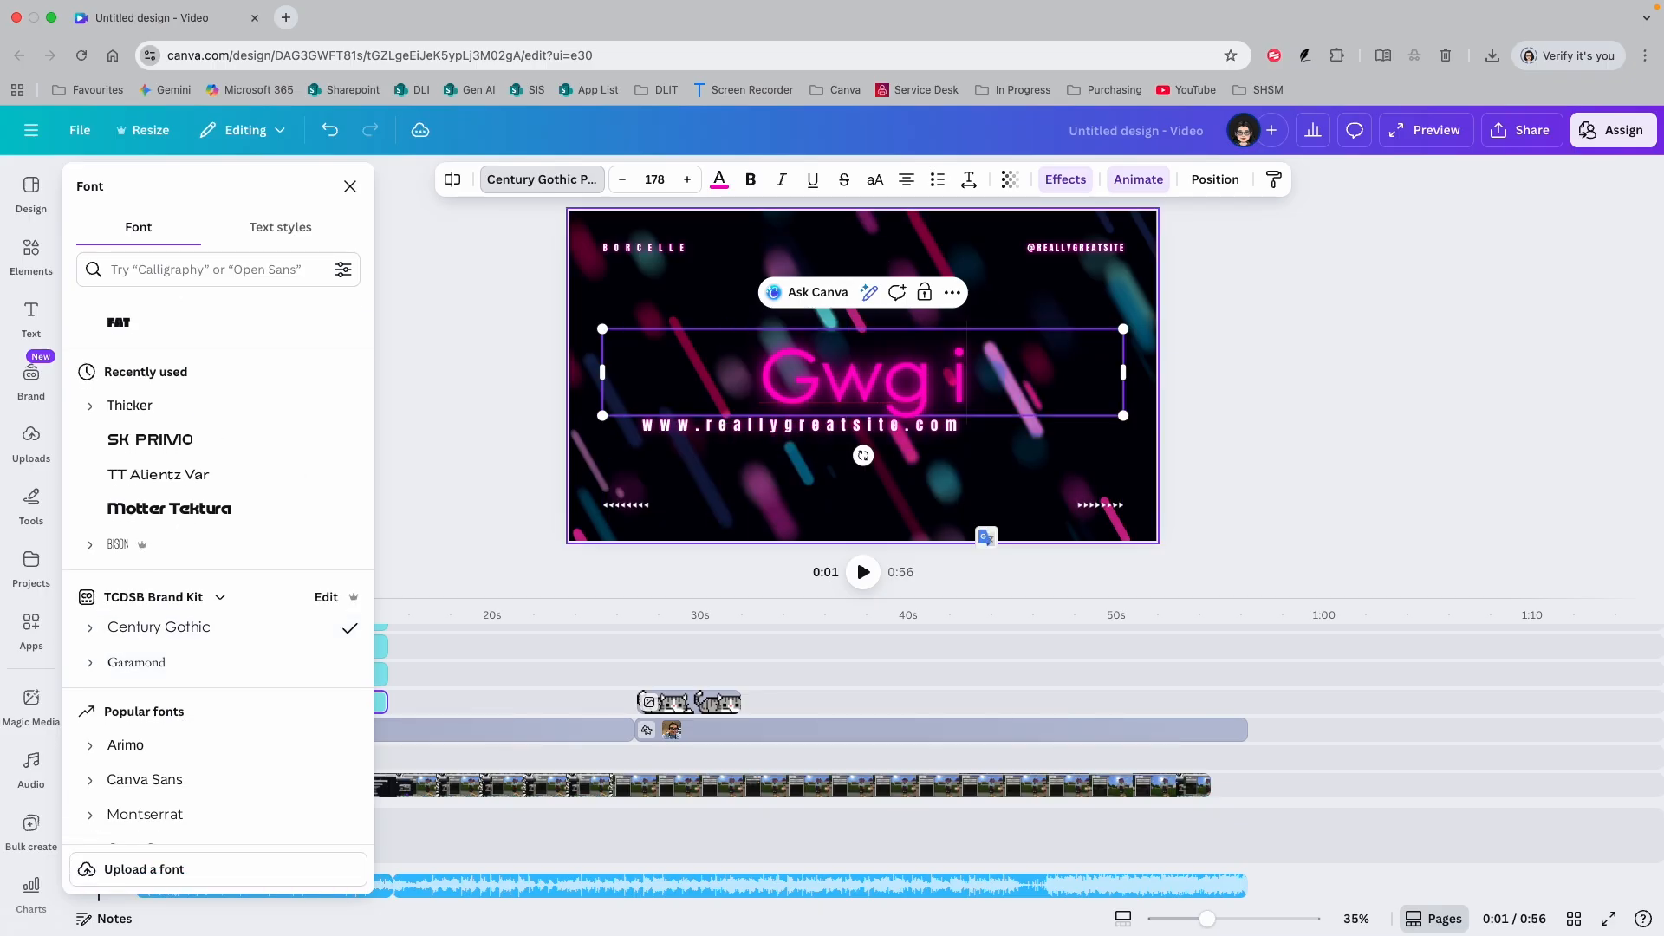
type("s awesome")
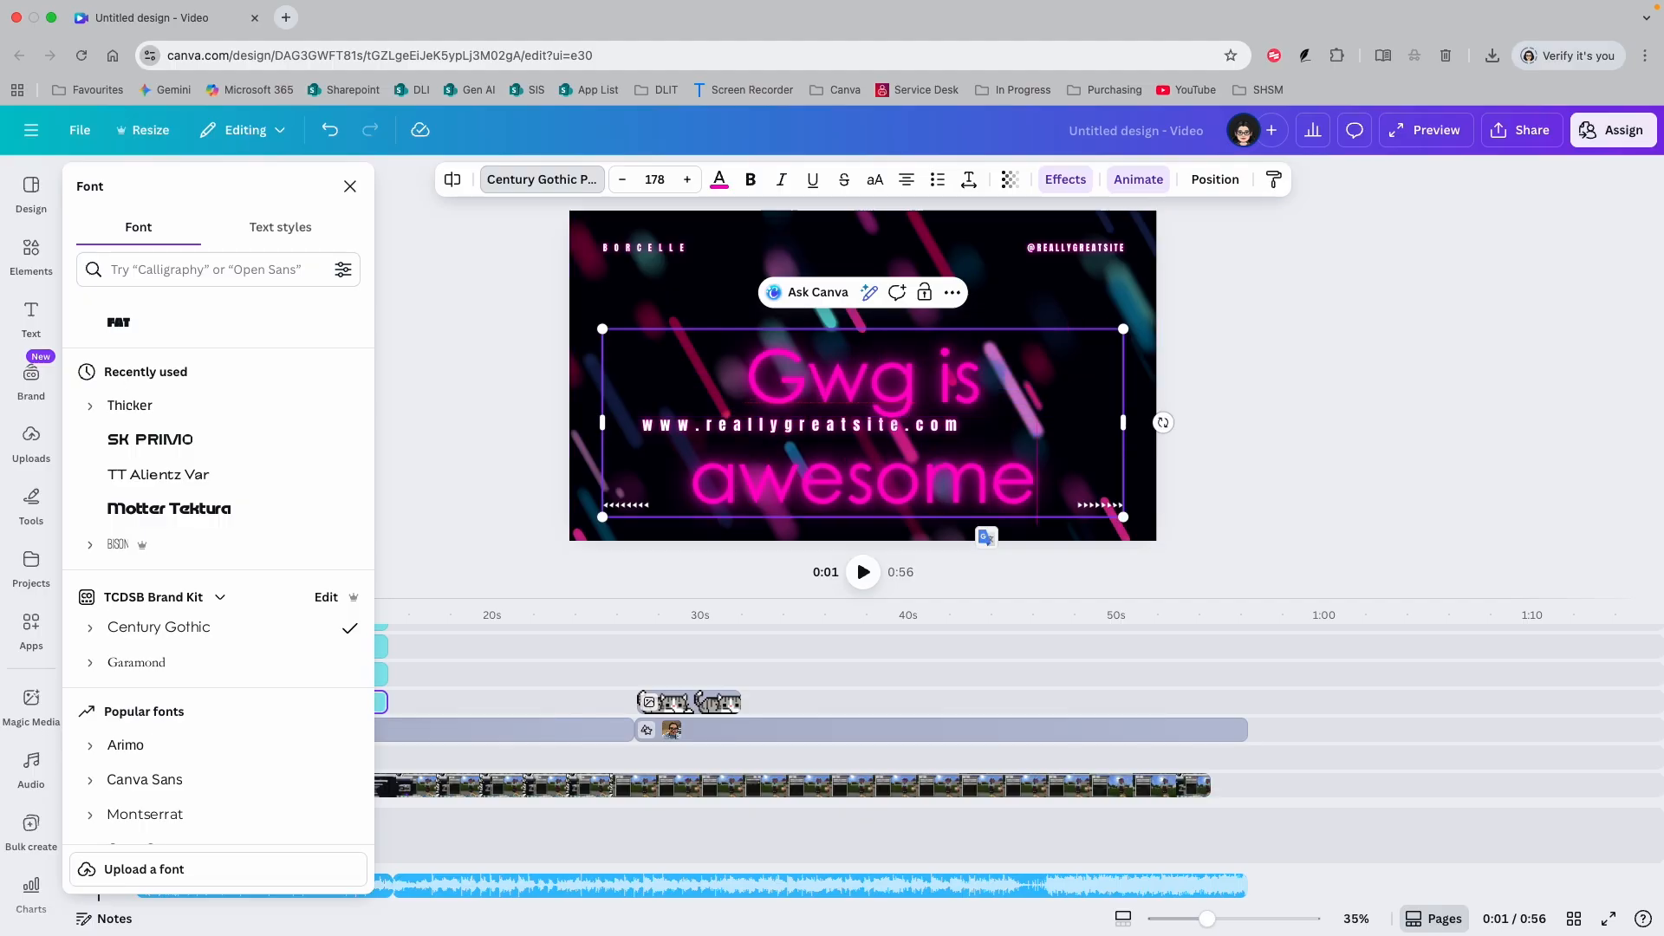
key("Escape")
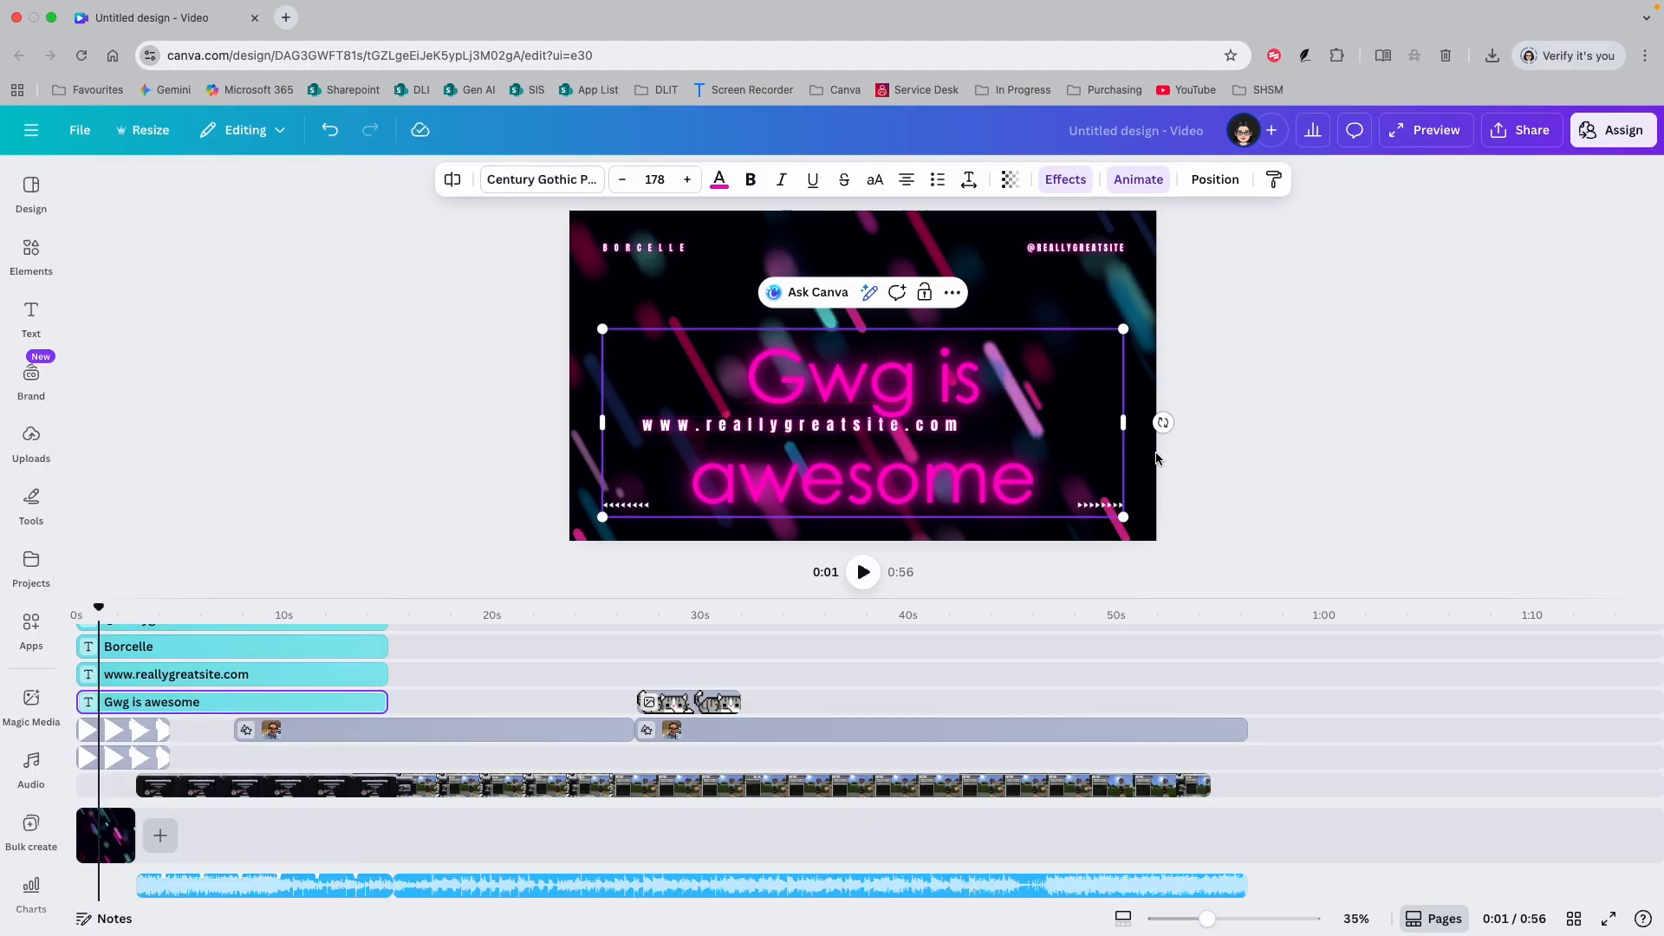
Shrink the intro title to font size 107 above the website text and widen its box to fit one line.
left_click_drag(1124, 518, 917, 442)
left_click_drag(749, 420, 826, 319)
left_click(1260, 407)
left_click(826, 366)
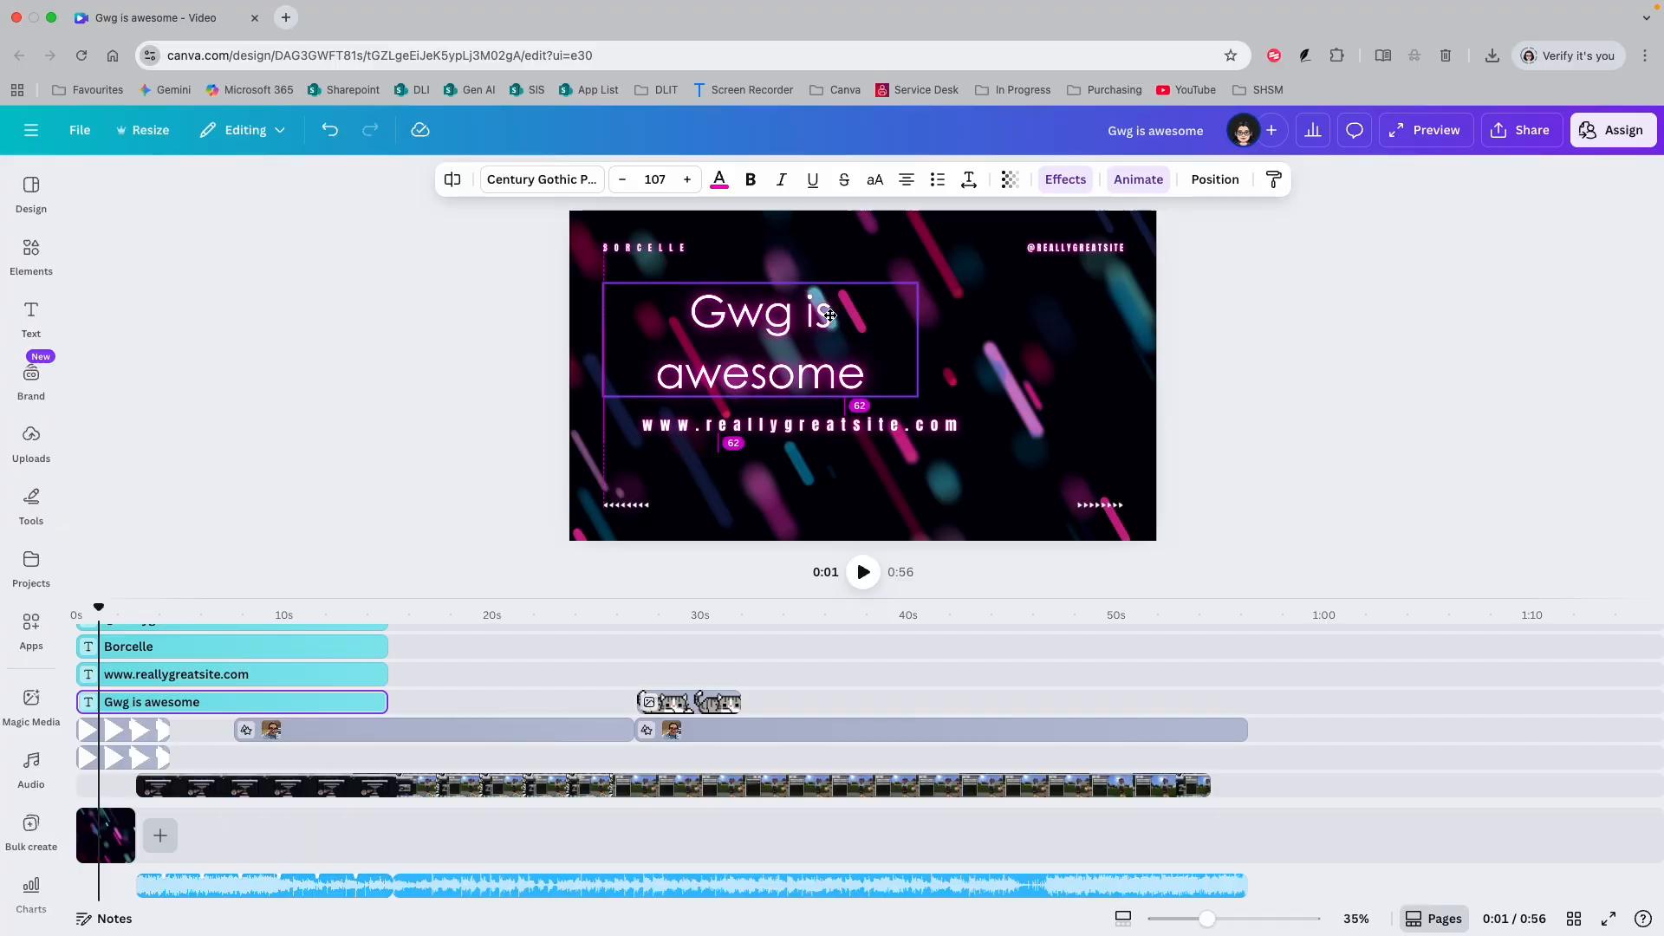
left_click_drag(921, 339, 1086, 338)
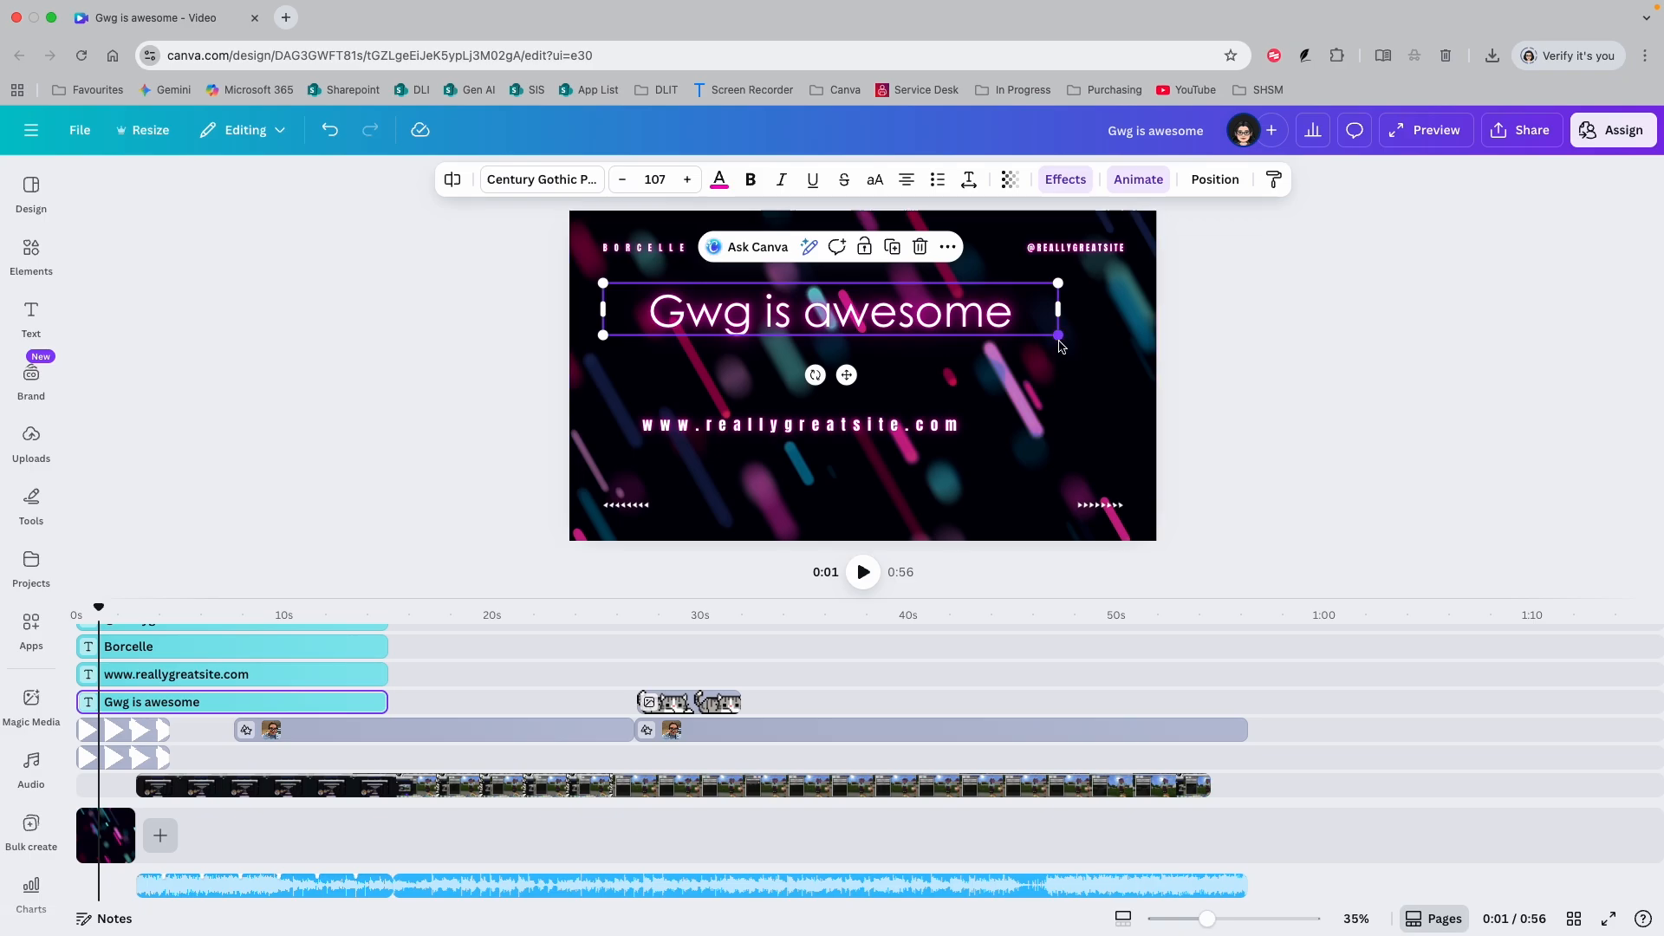
Scale up the "Gwg is awesome" title on the intro slightly and deselect it.
left_click_drag(1058, 338, 1118, 366)
left_click(1271, 364)
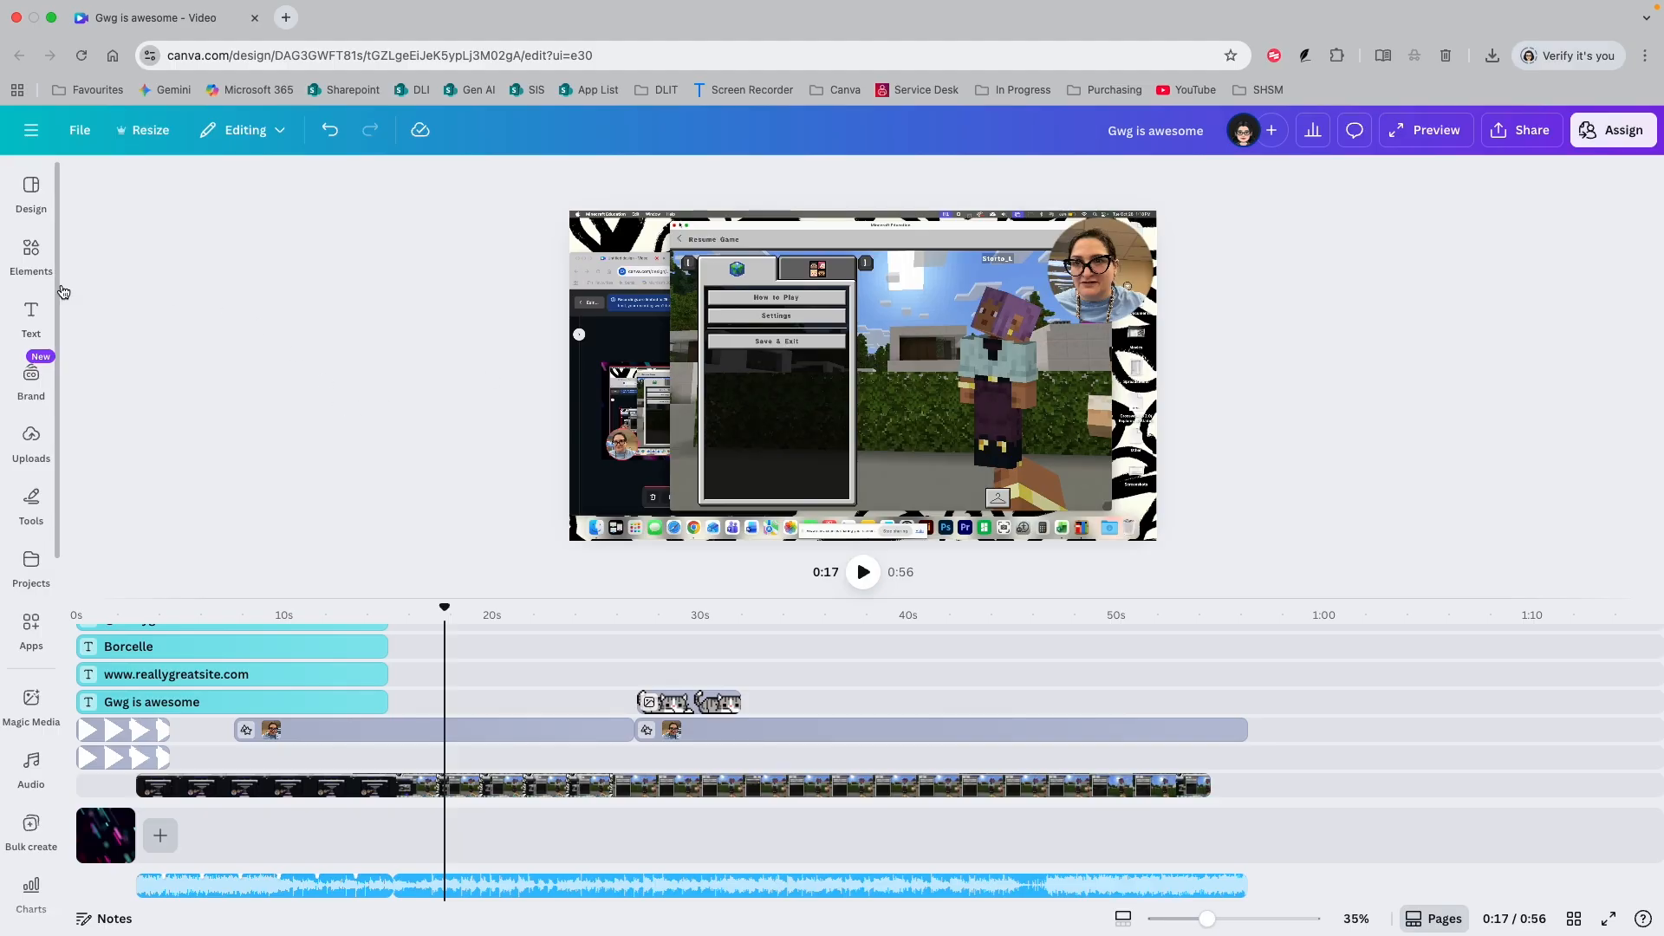
Browse the text styles, try a TCDSB Brand Kit heading at about 17 s in the video and clear its text.
left_click(47, 323)
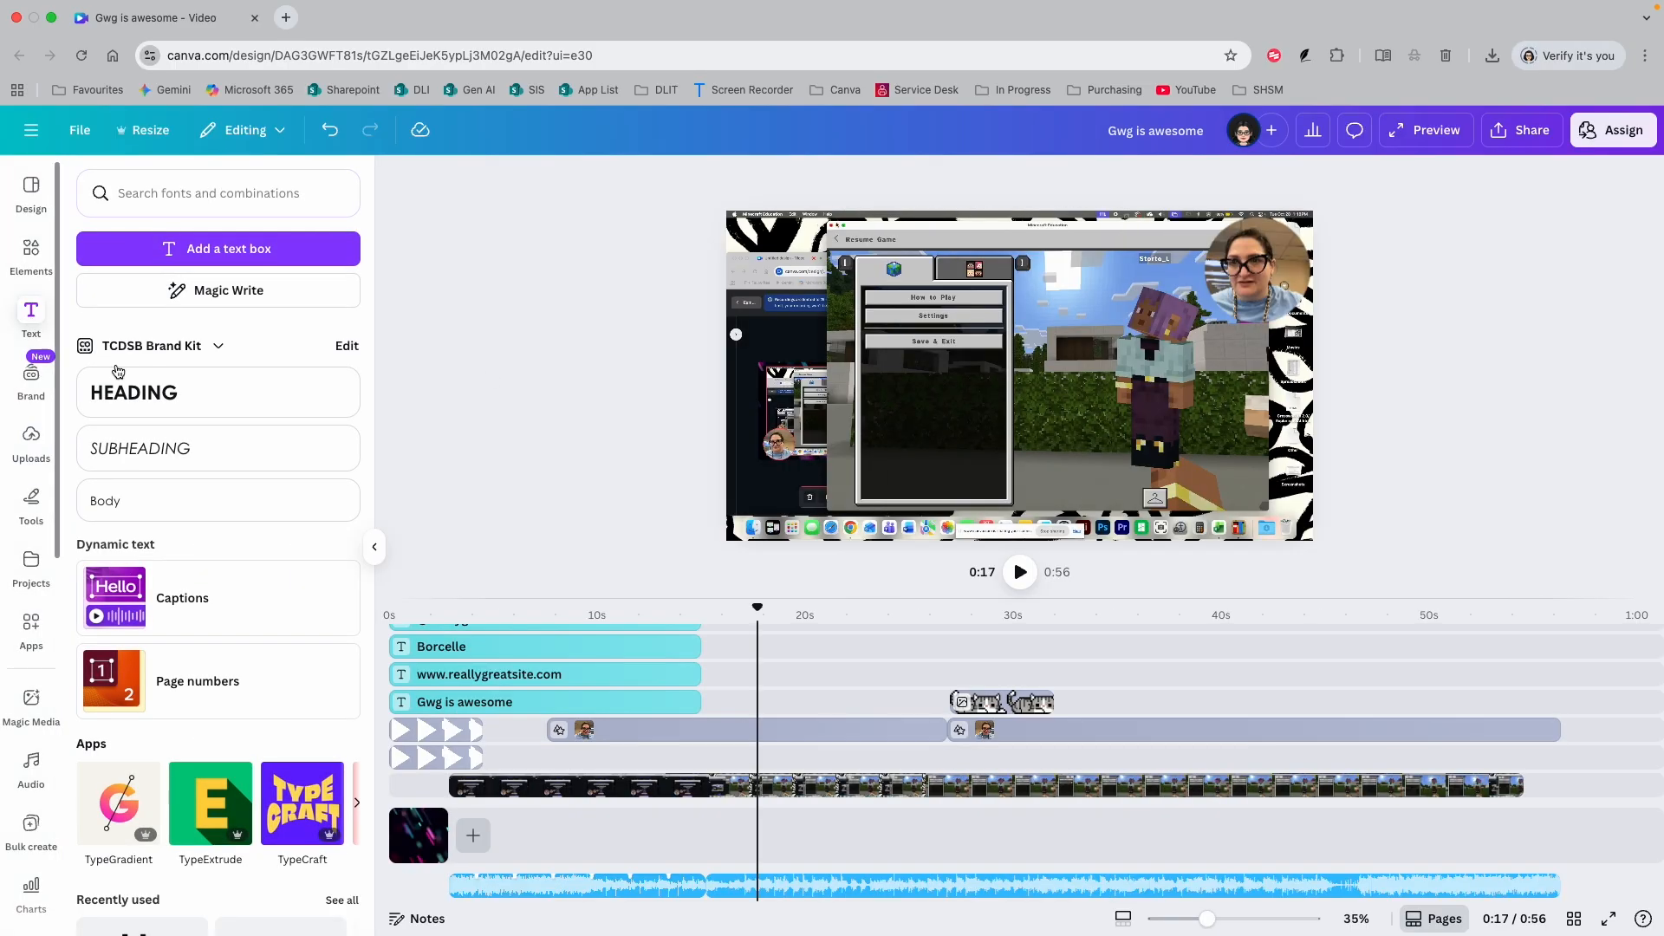
scroll(180, 702, "down", 2)
scroll(180, 702, "down", 12)
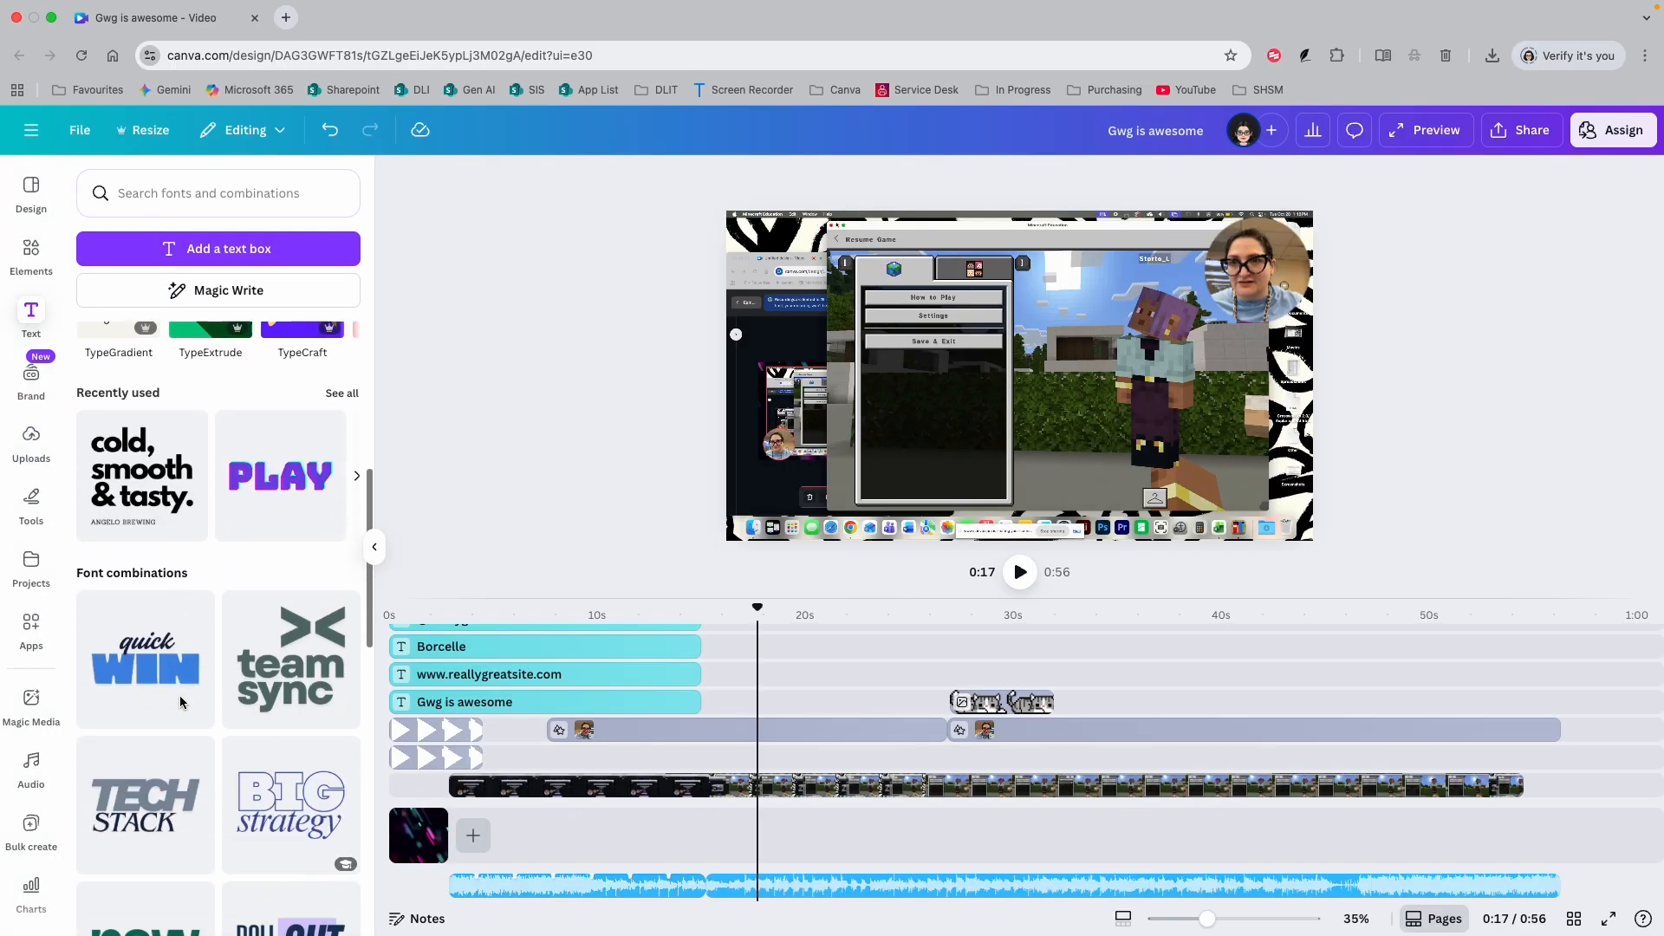
scroll(181, 702, "down", 3)
scroll(181, 702, "up", 16)
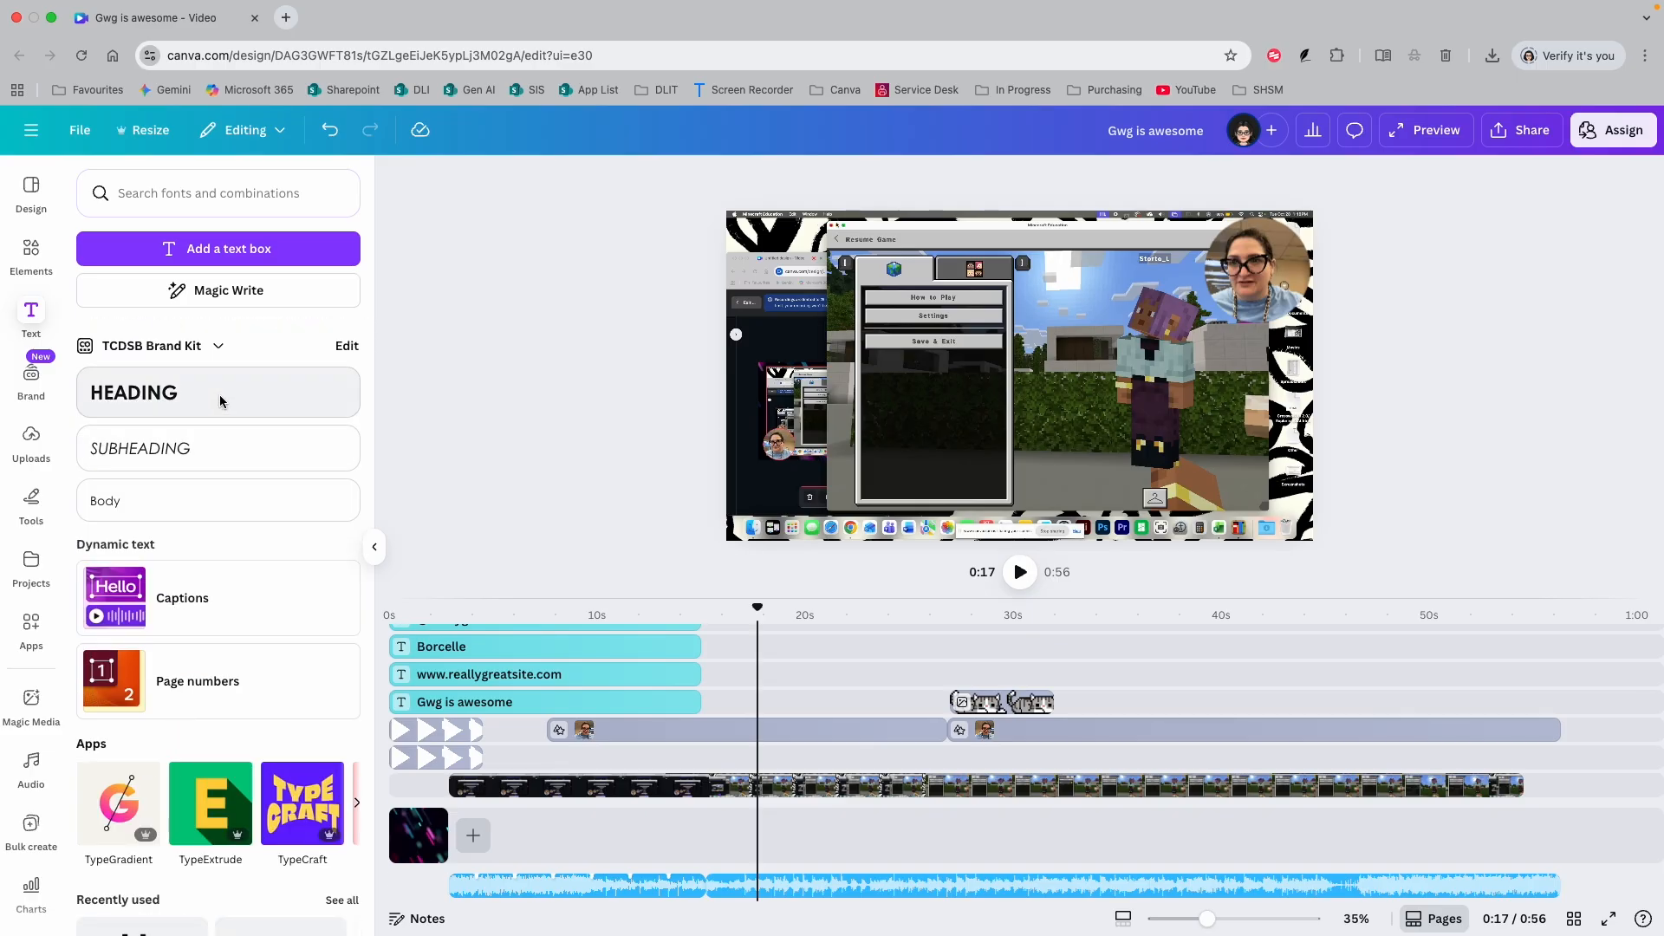
left_click(221, 394)
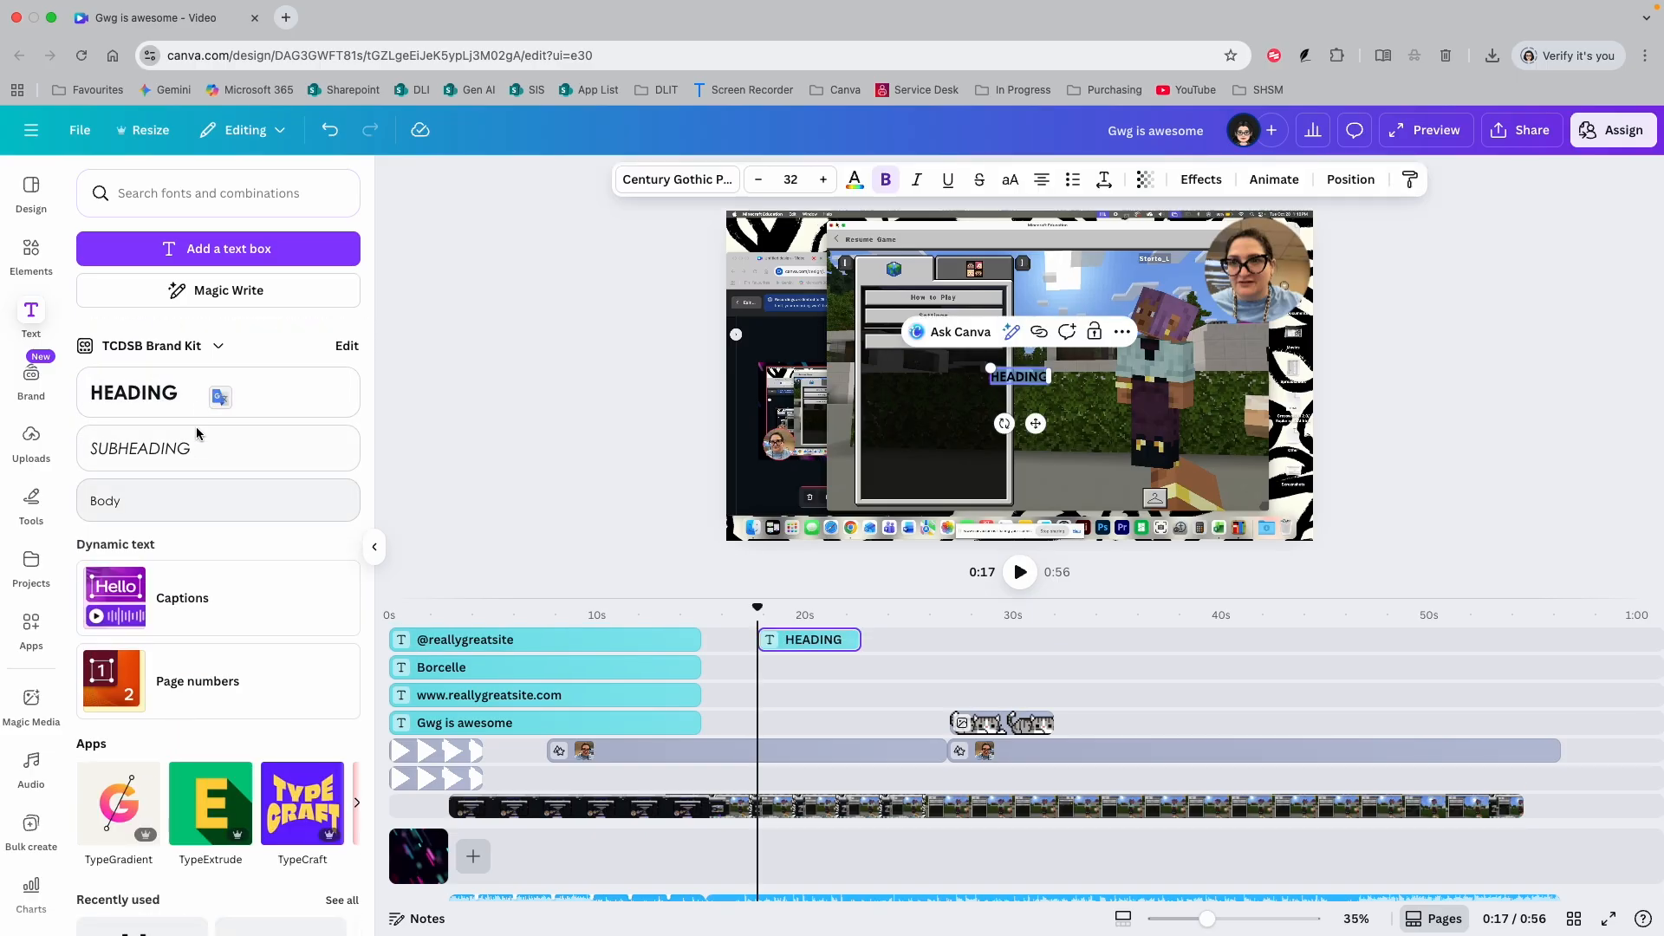
key("BackSpace")
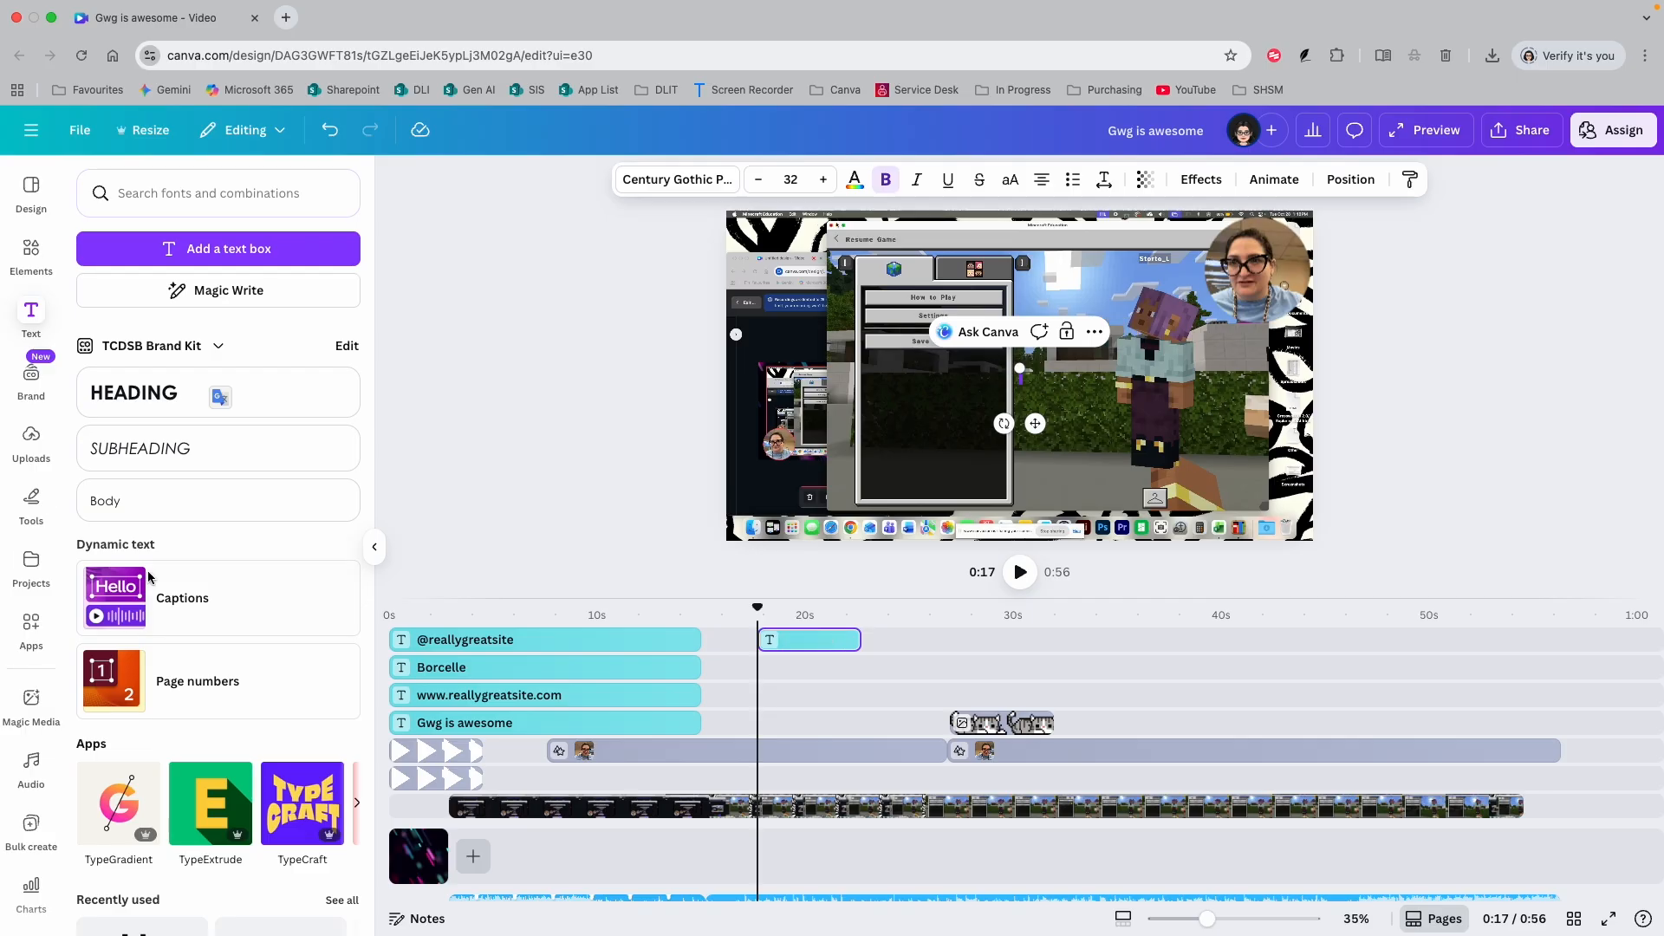
Add the recently used "PLAY" text style at about 17 s and replace its text with "OOPS!".
scroll(217, 399, "down", 9)
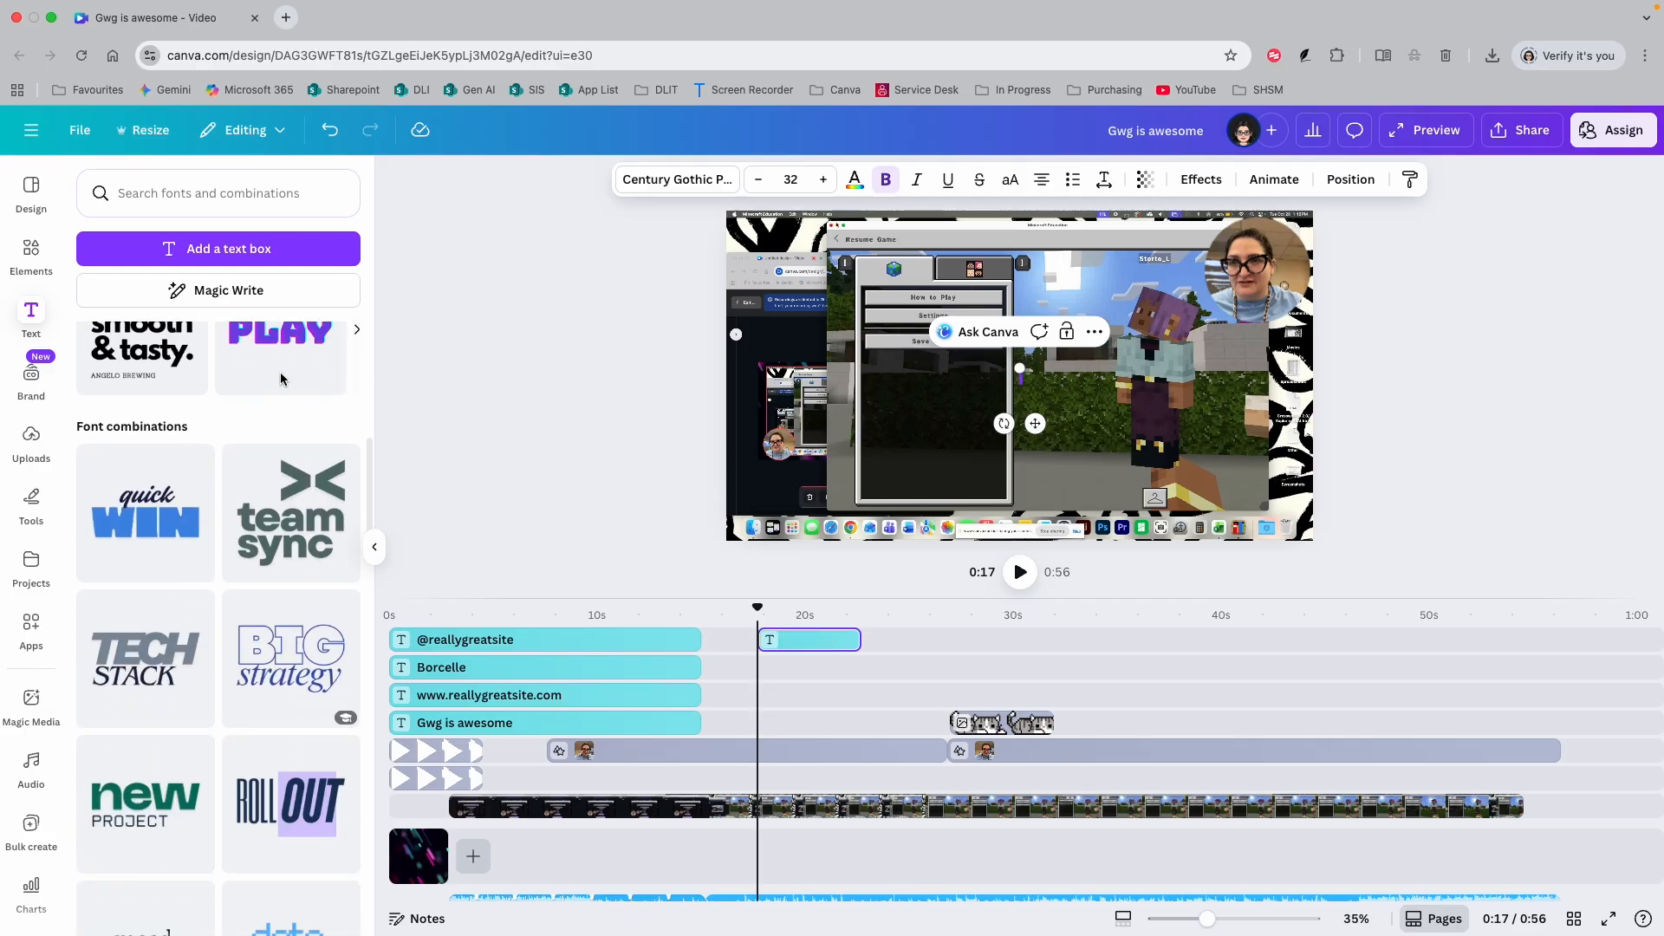
left_click(282, 379)
left_click_drag(1129, 357, 1209, 413)
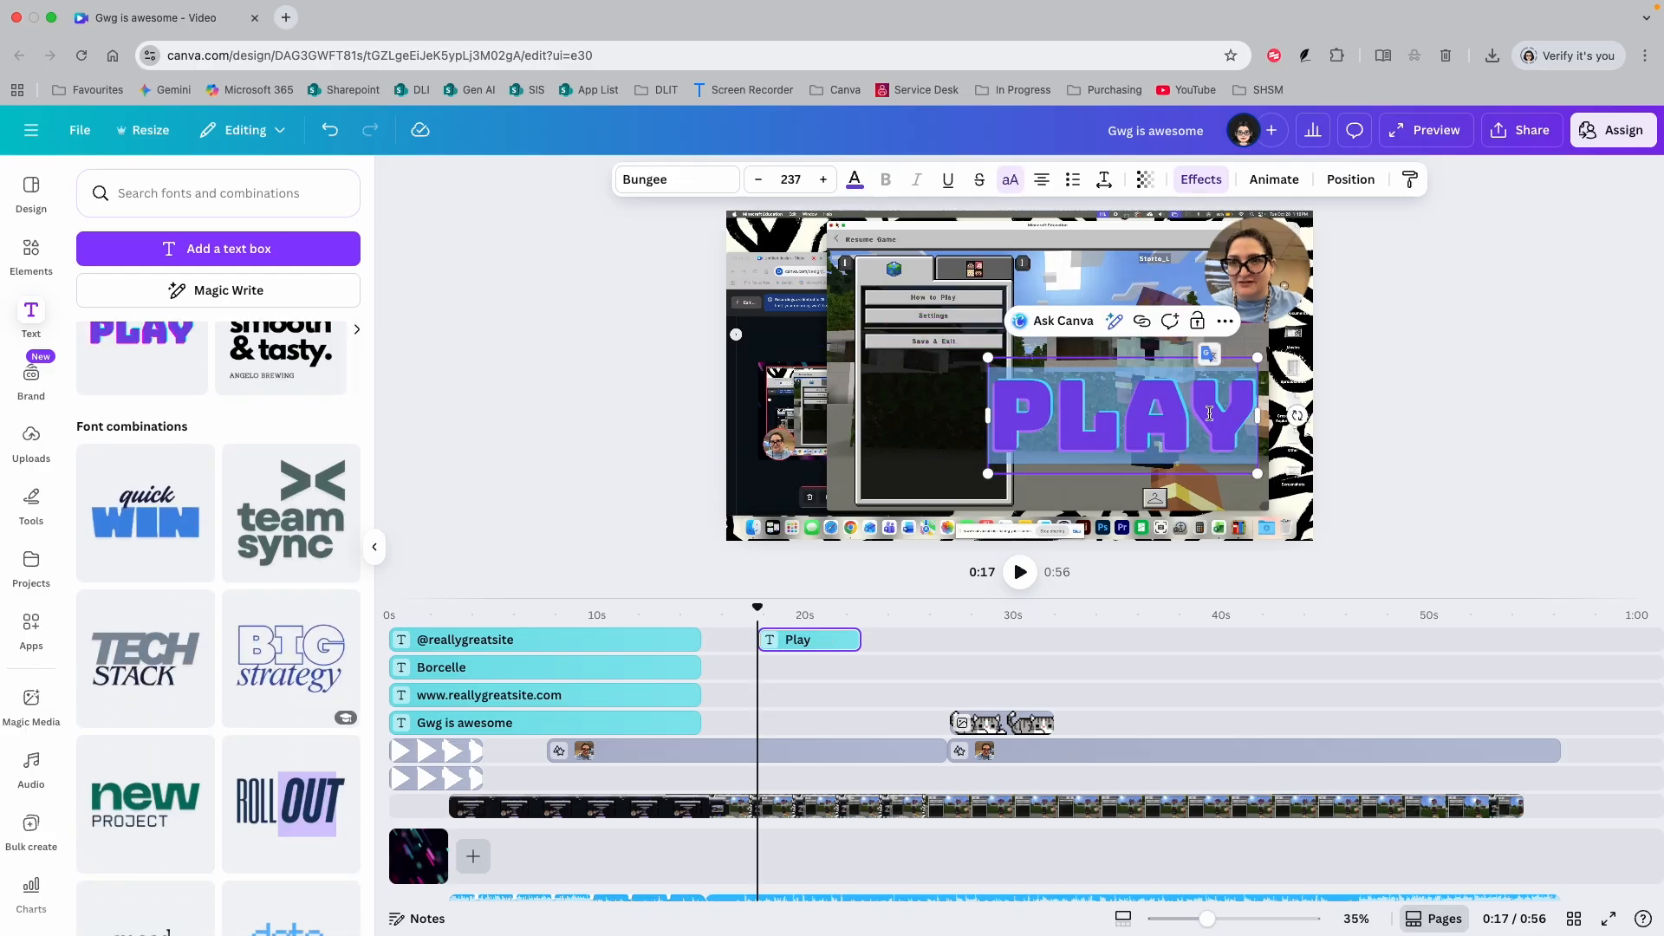
type("OOPS!")
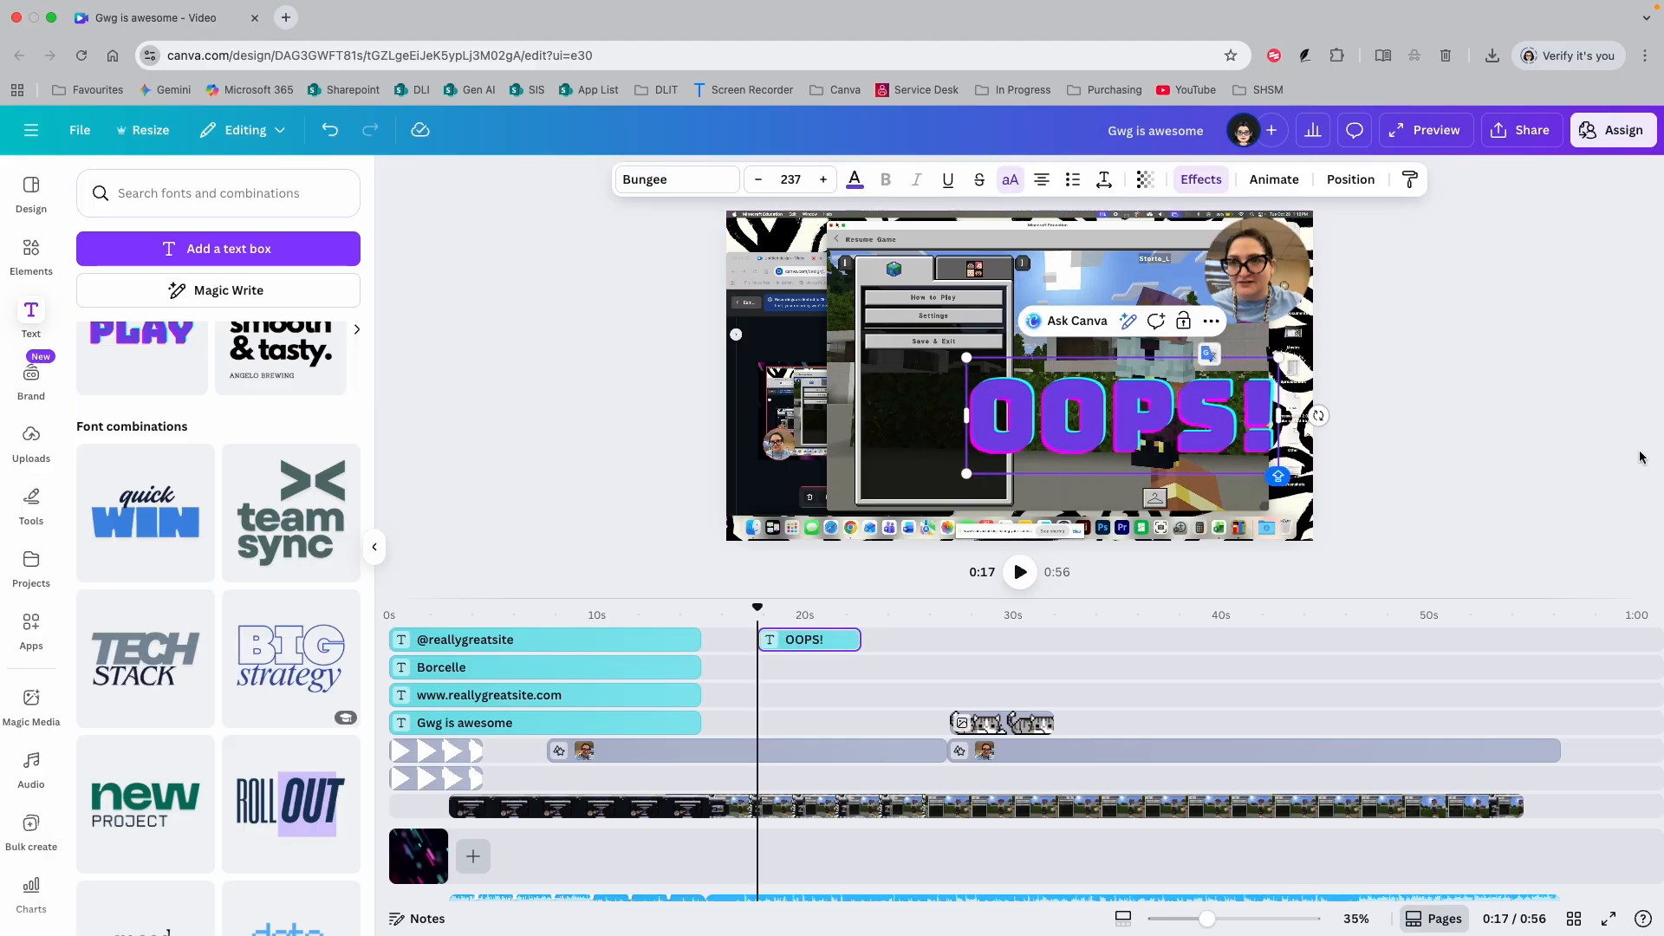
left_click(1494, 422)
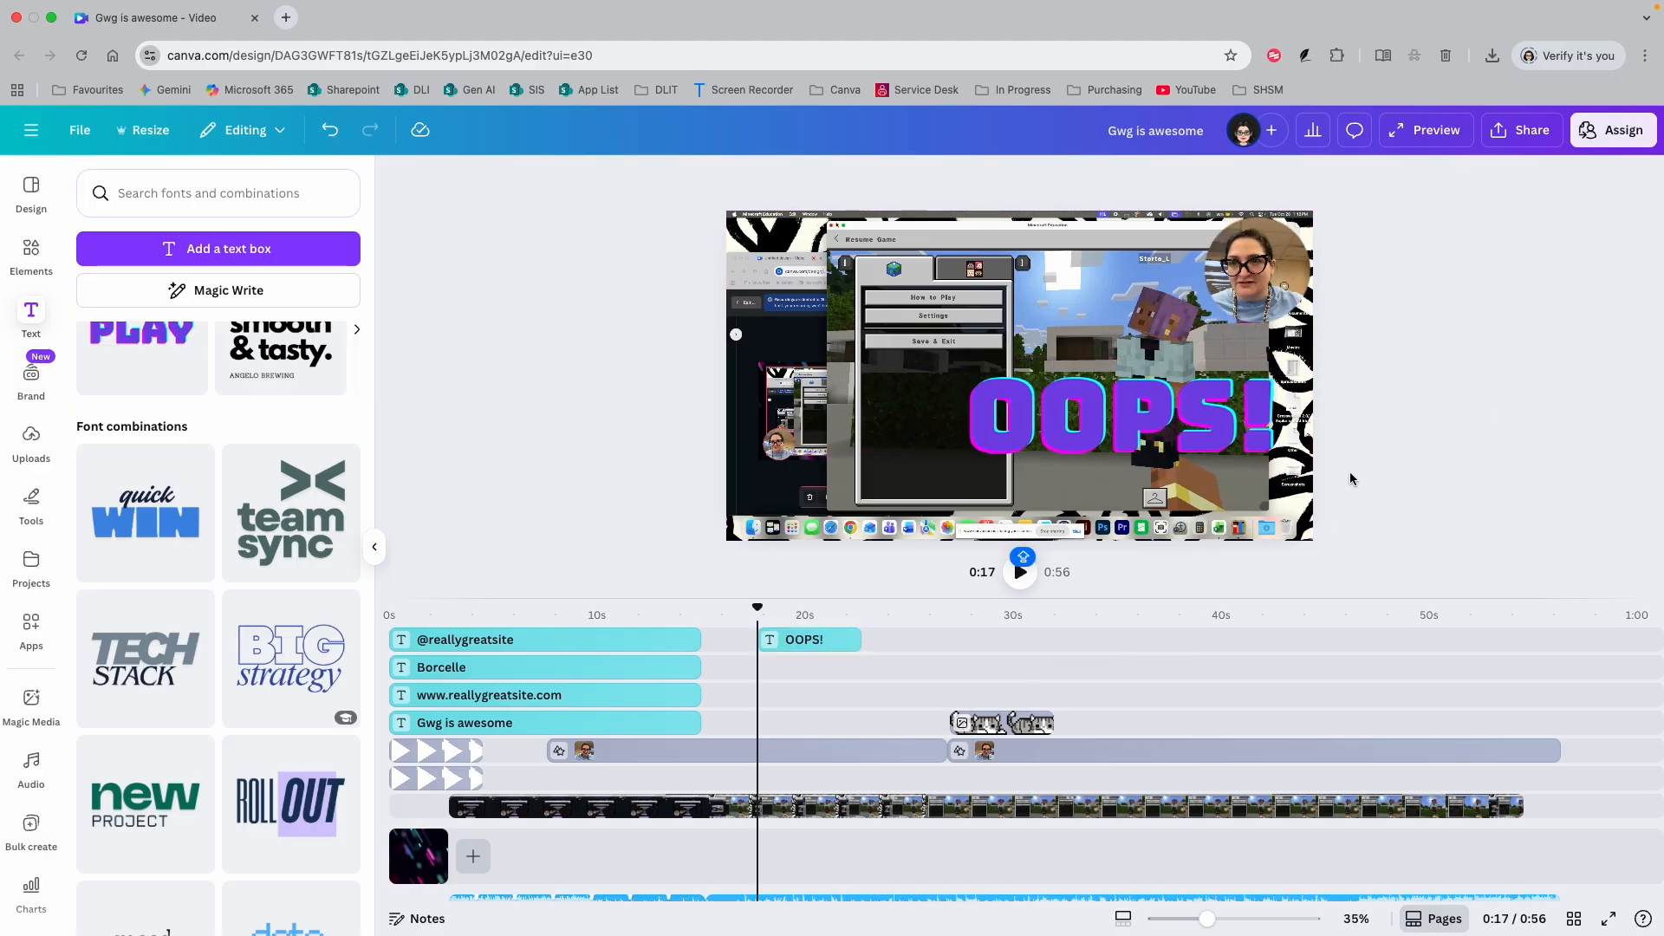
Shorten the "OOPS!" text clip on the timeline to about 1 s and play that section back from about 17 s.
left_click(820, 658)
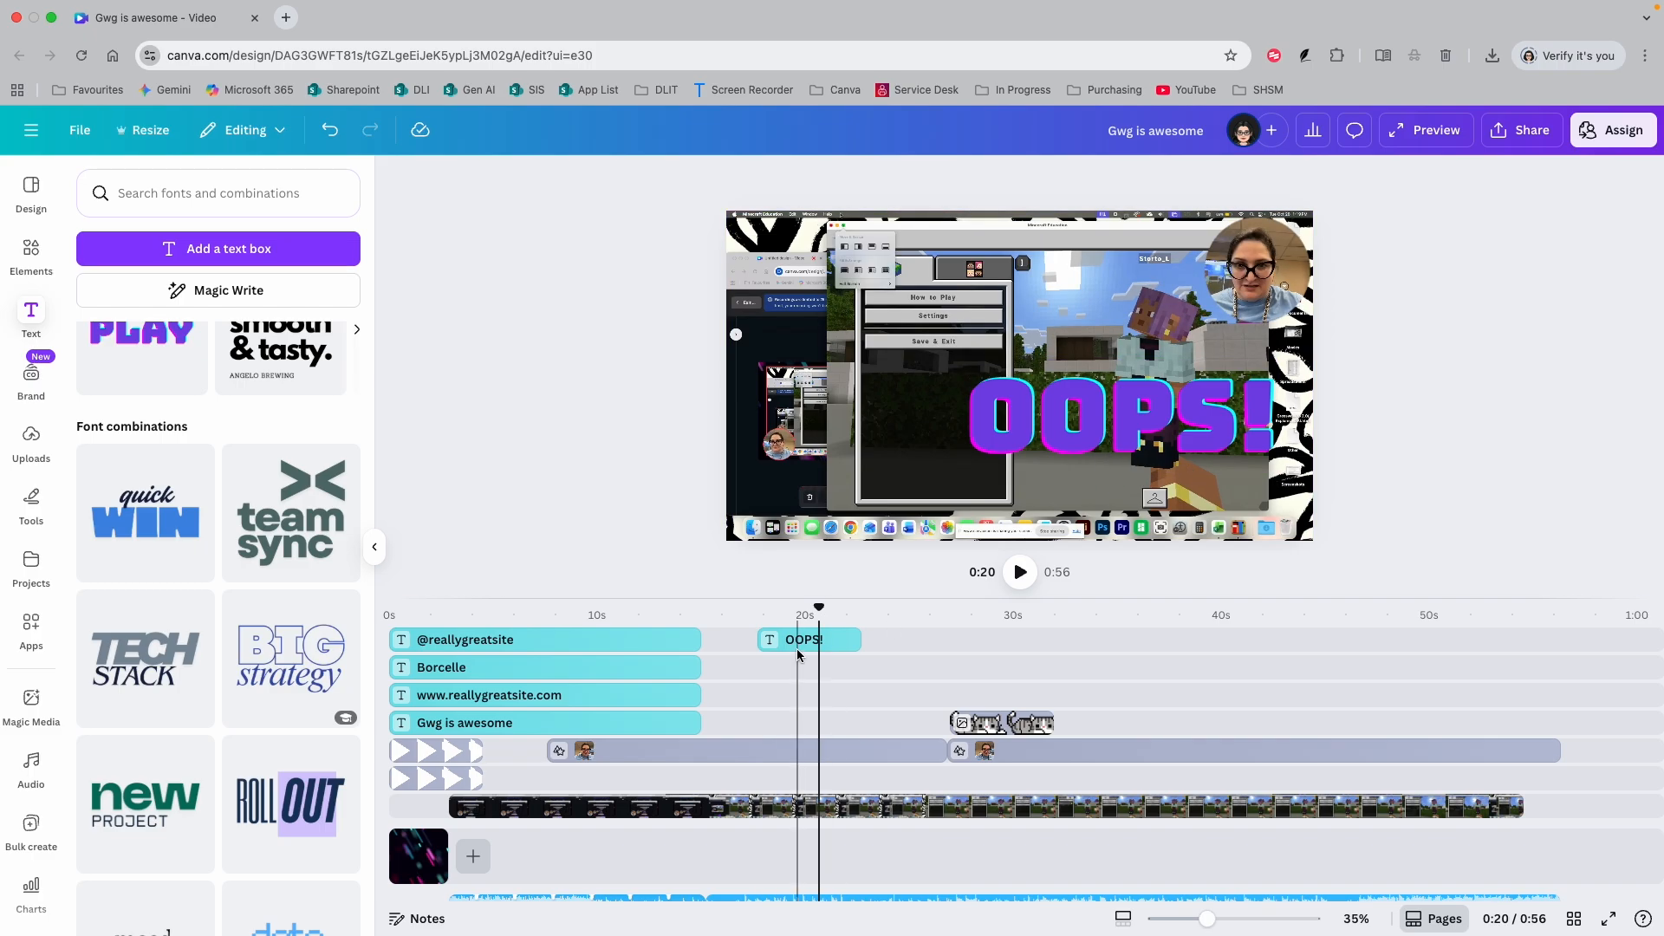
left_click(849, 649)
left_click_drag(850, 648, 774, 654)
left_click(744, 613)
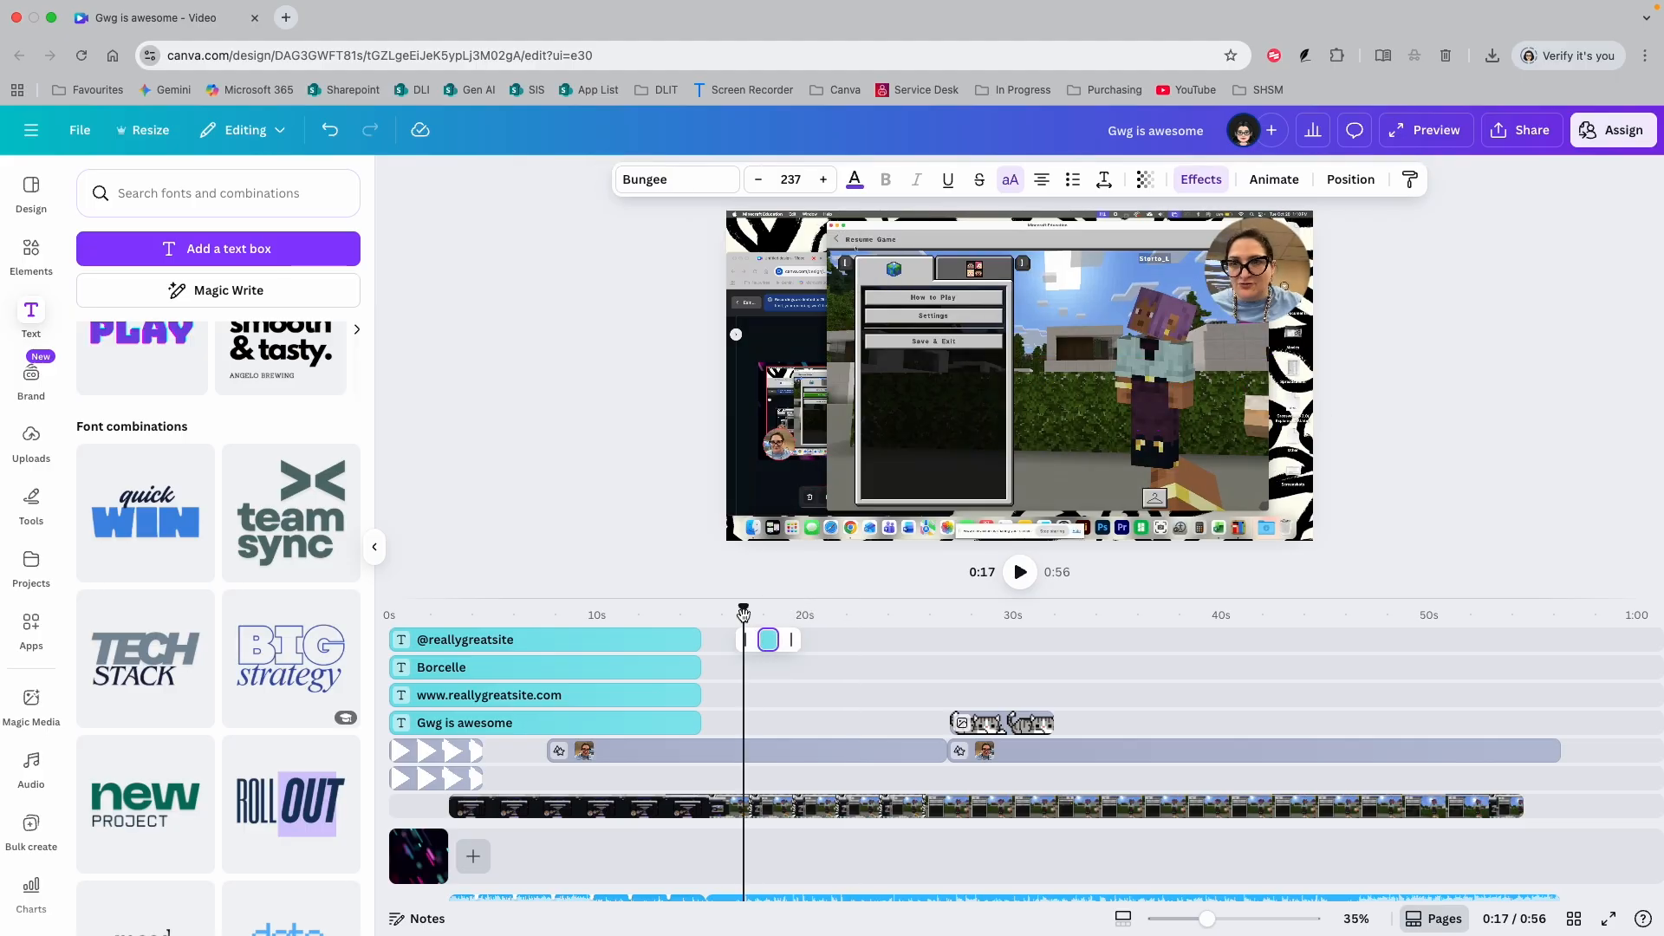
key("space")
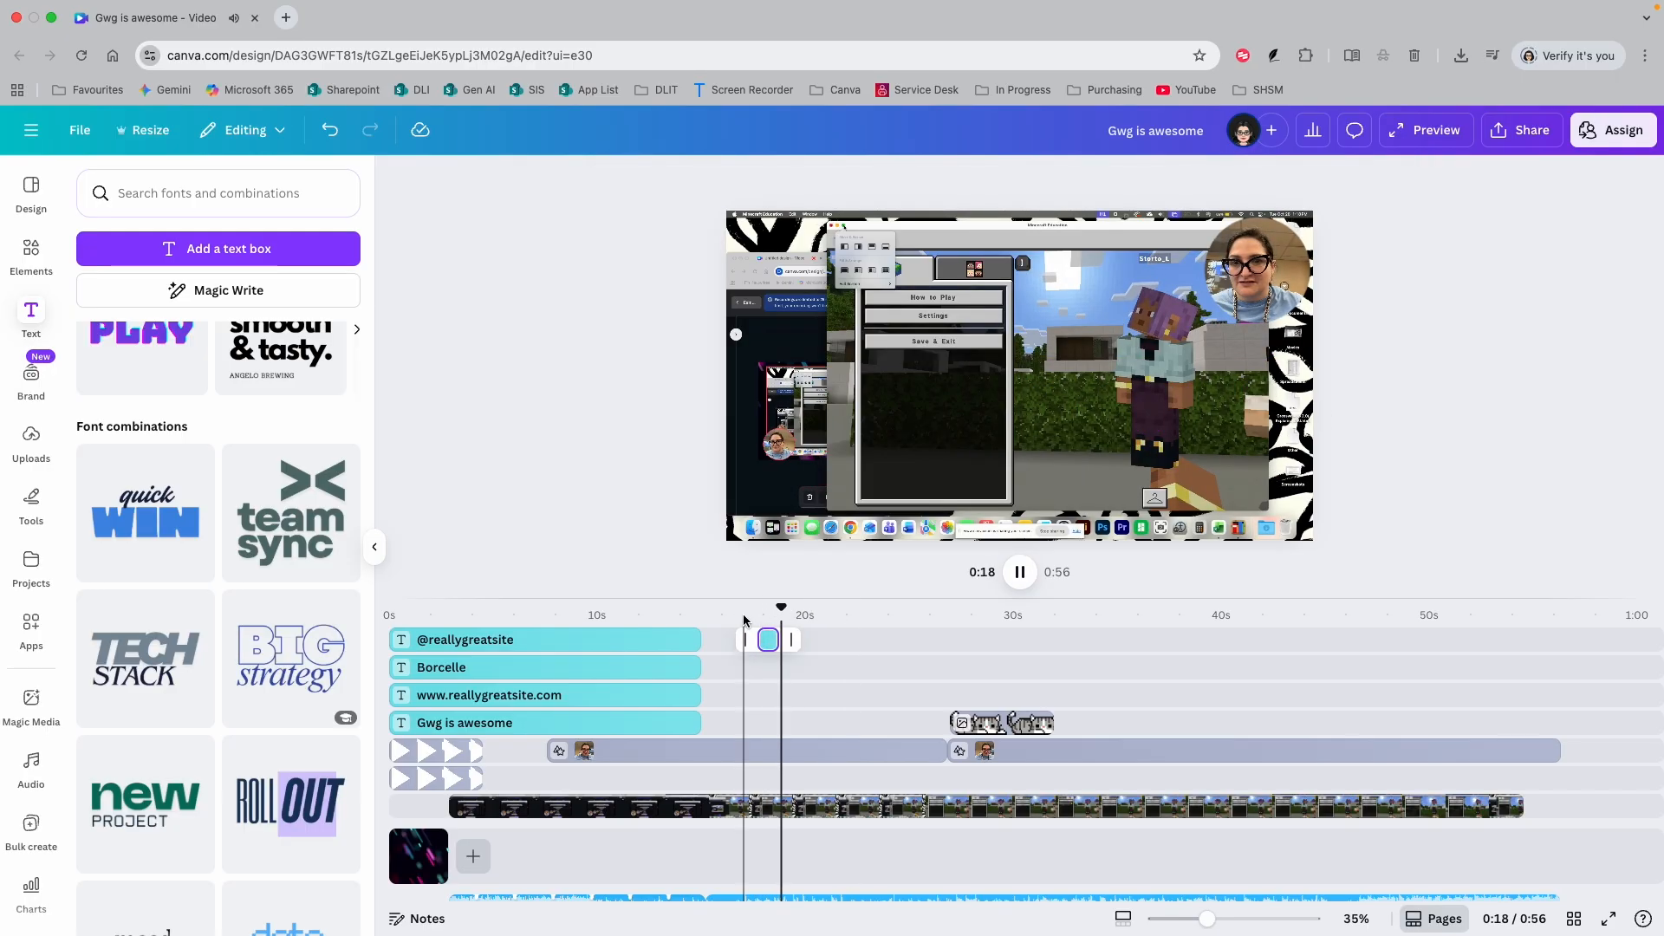
key("space")
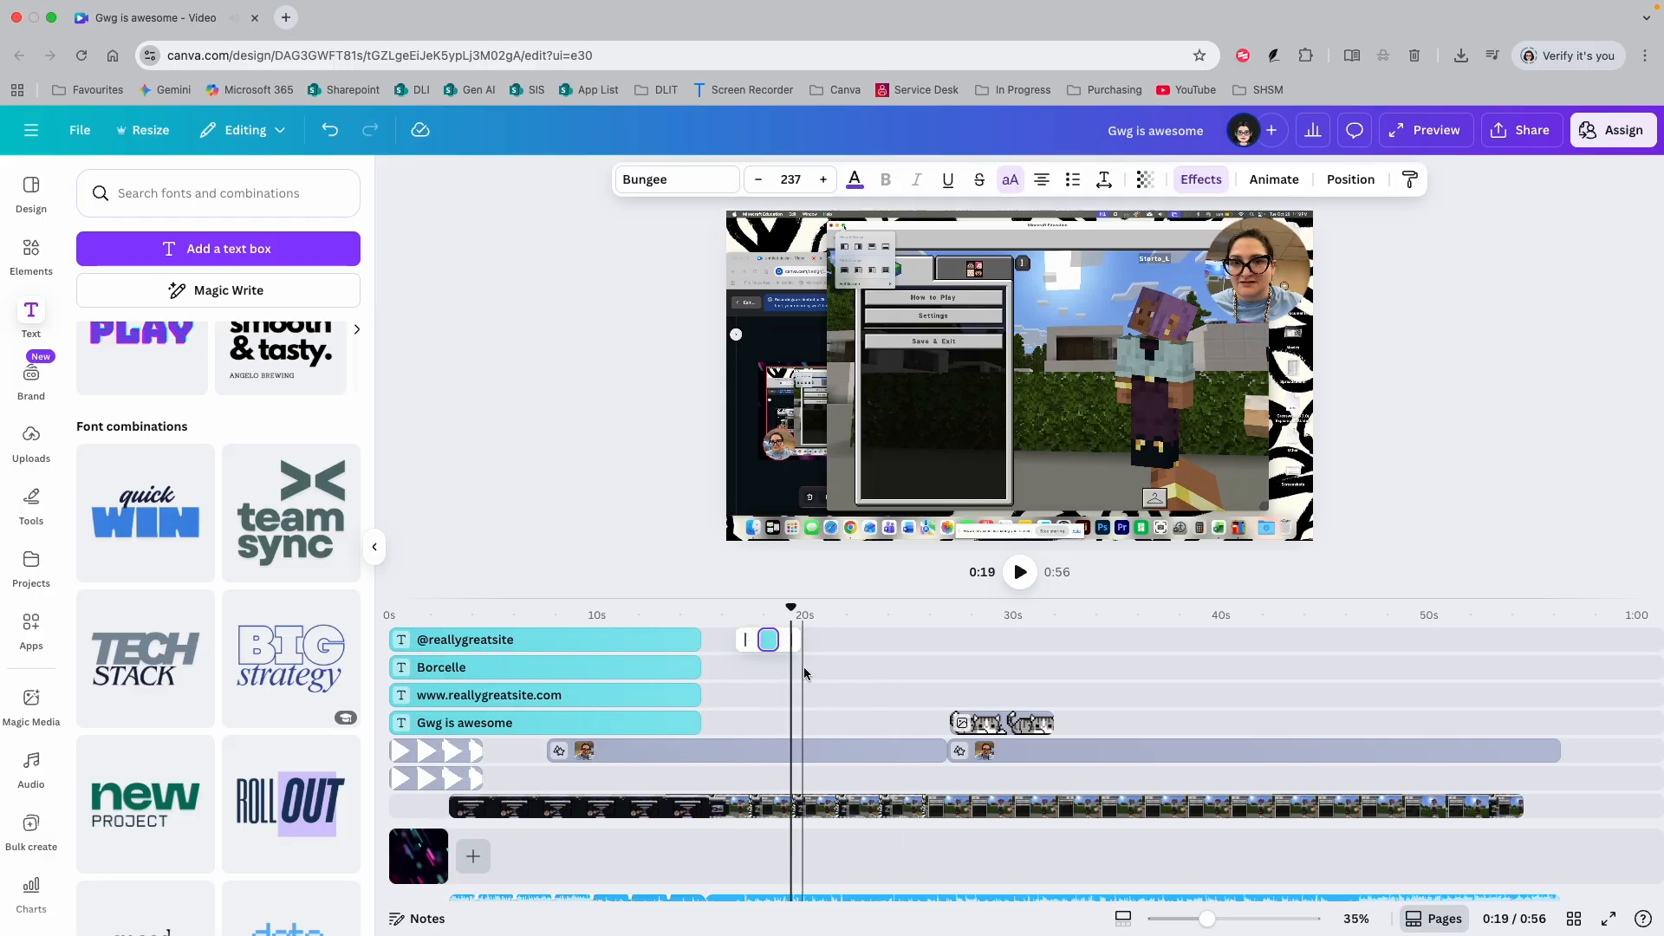
Enlarge the timeline area to show all tracks down to the music, and hide the text options.
left_click_drag(773, 598, 772, 526)
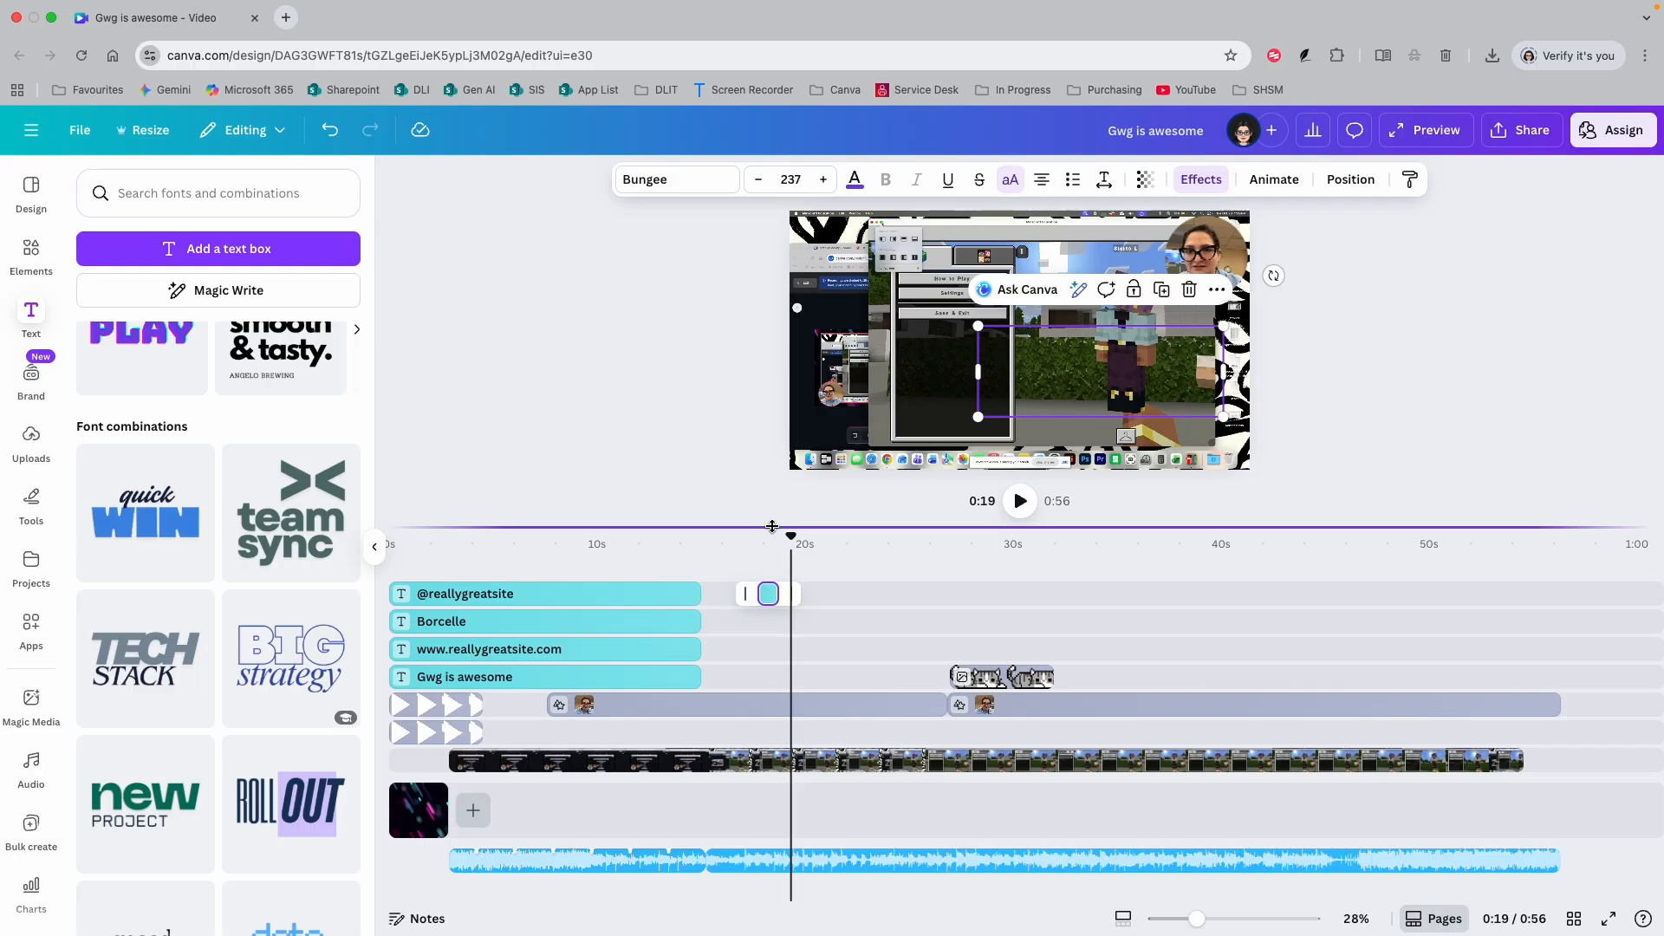
left_click(376, 547)
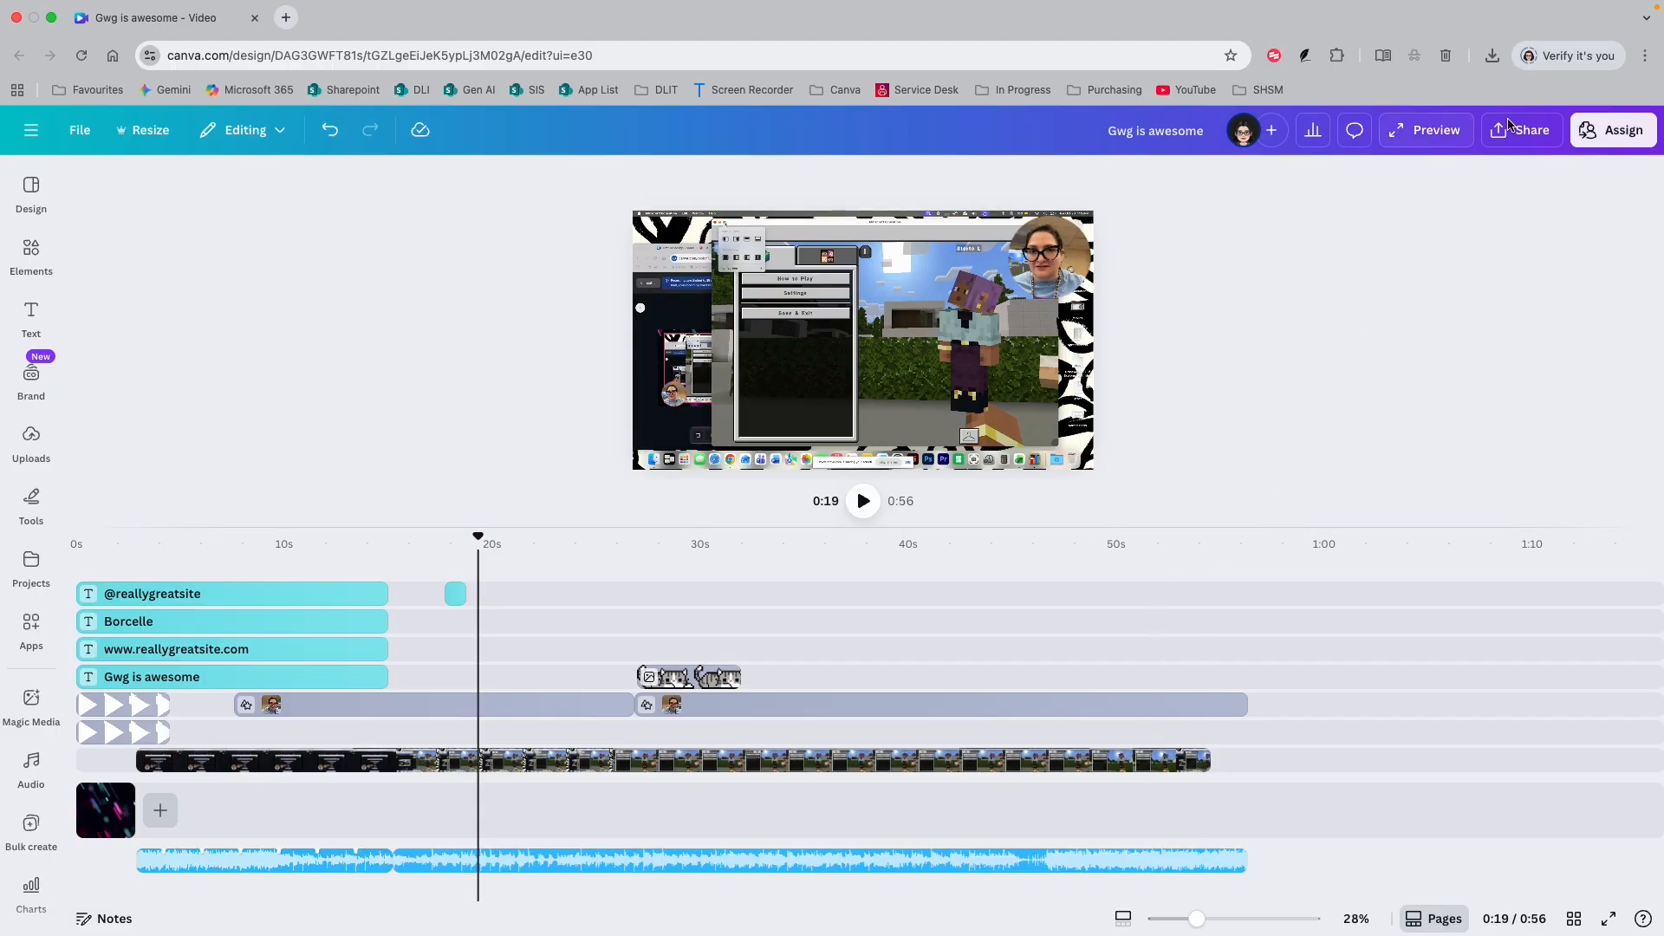
Download the finished video as an MP4 at 1080p (HD) quality.
left_click(1530, 138)
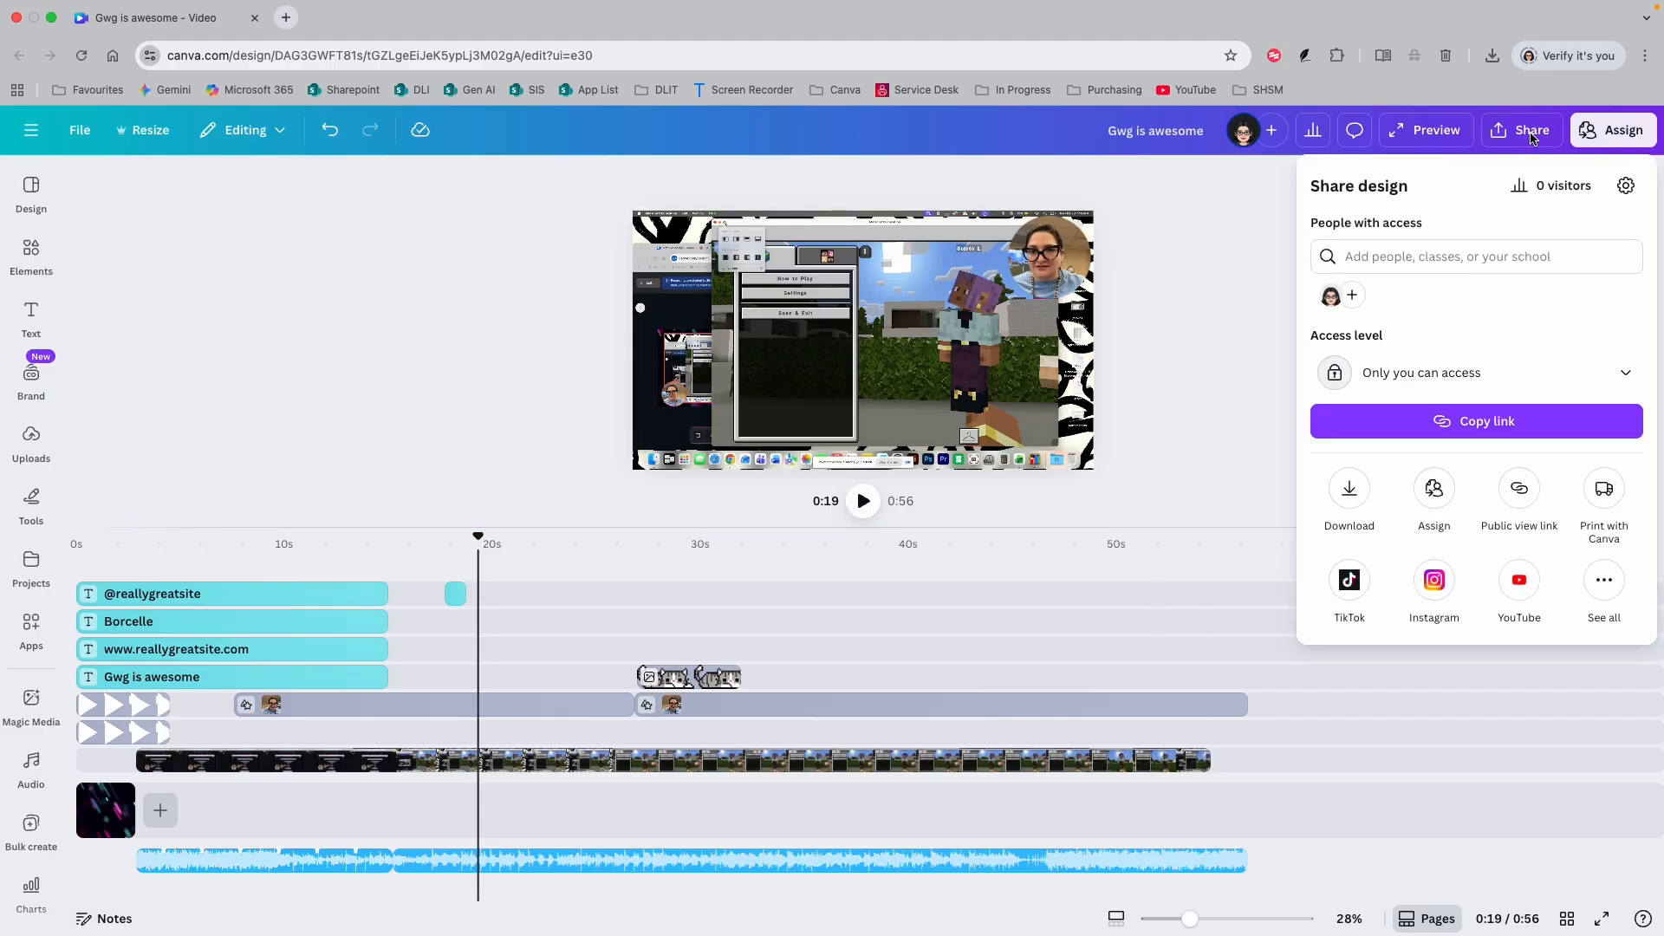
left_click(1352, 499)
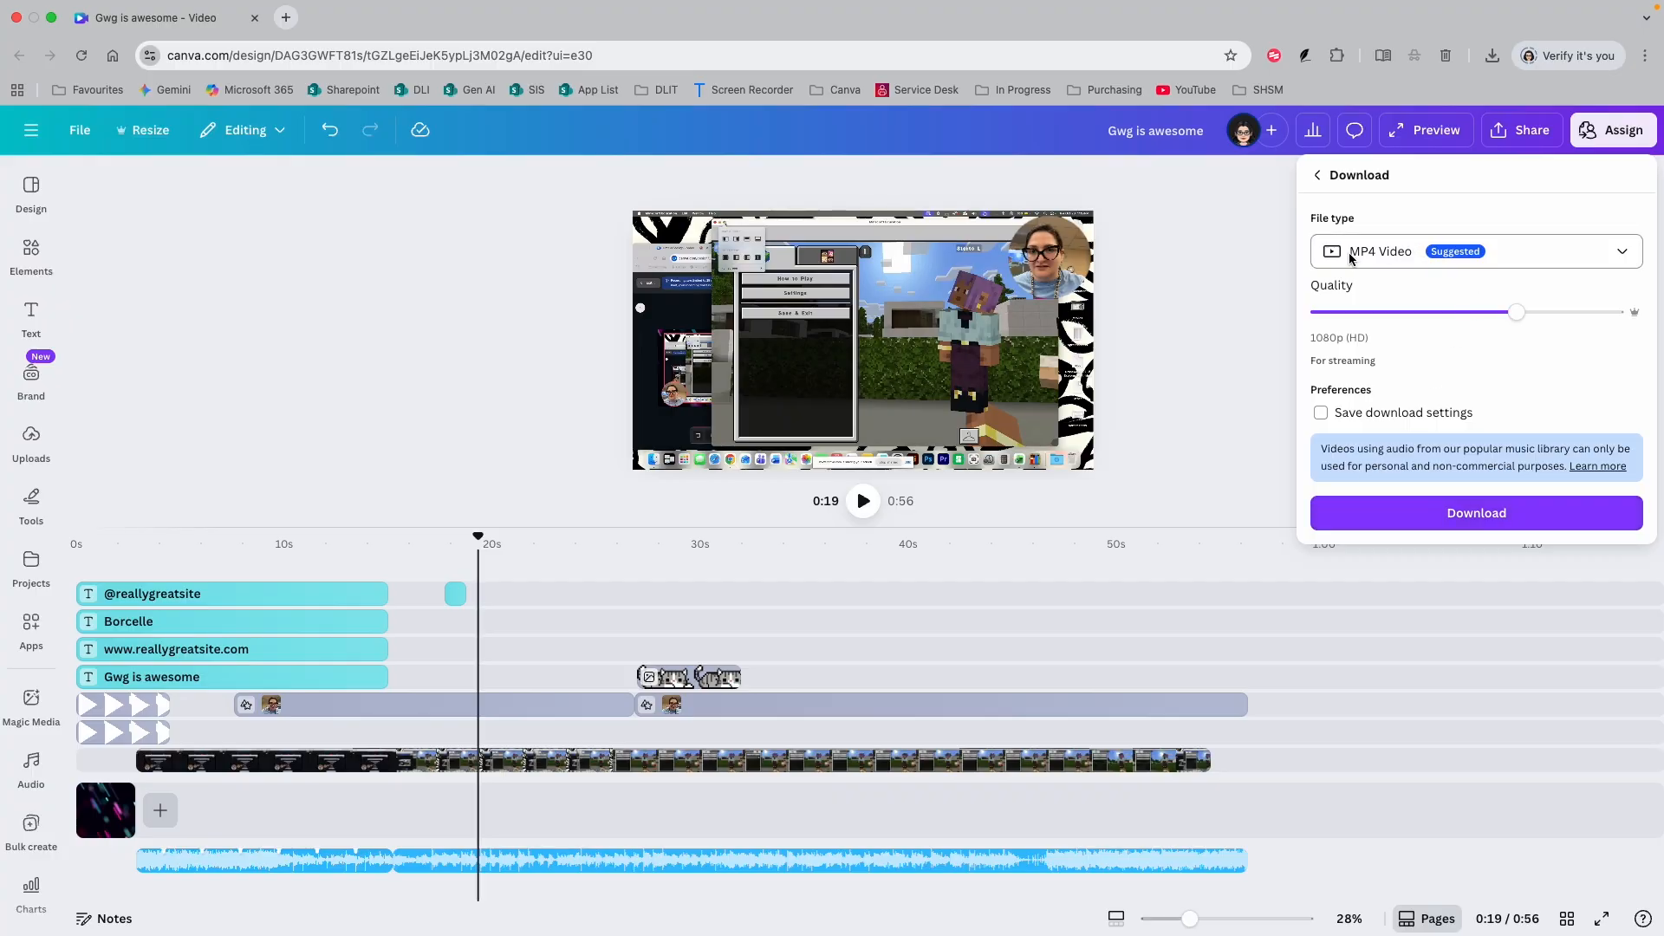
left_click(1213, 364)
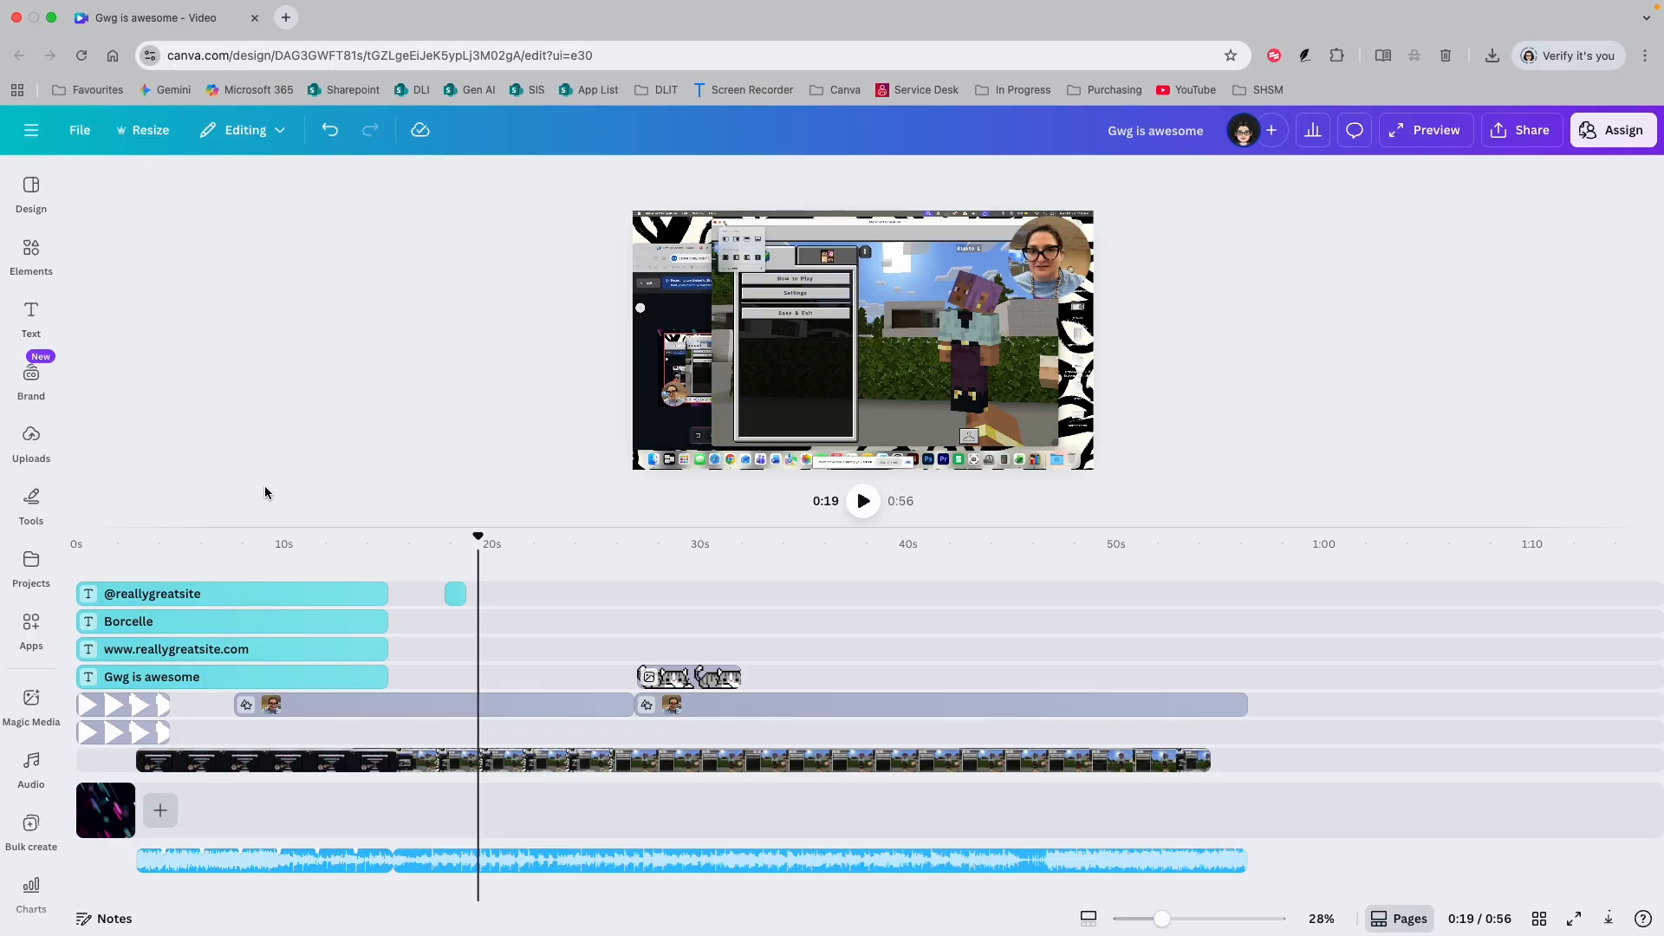
Look through the saved projects, the file upload chooser and the uploaded images without adding anything to the video.
left_click(32, 563)
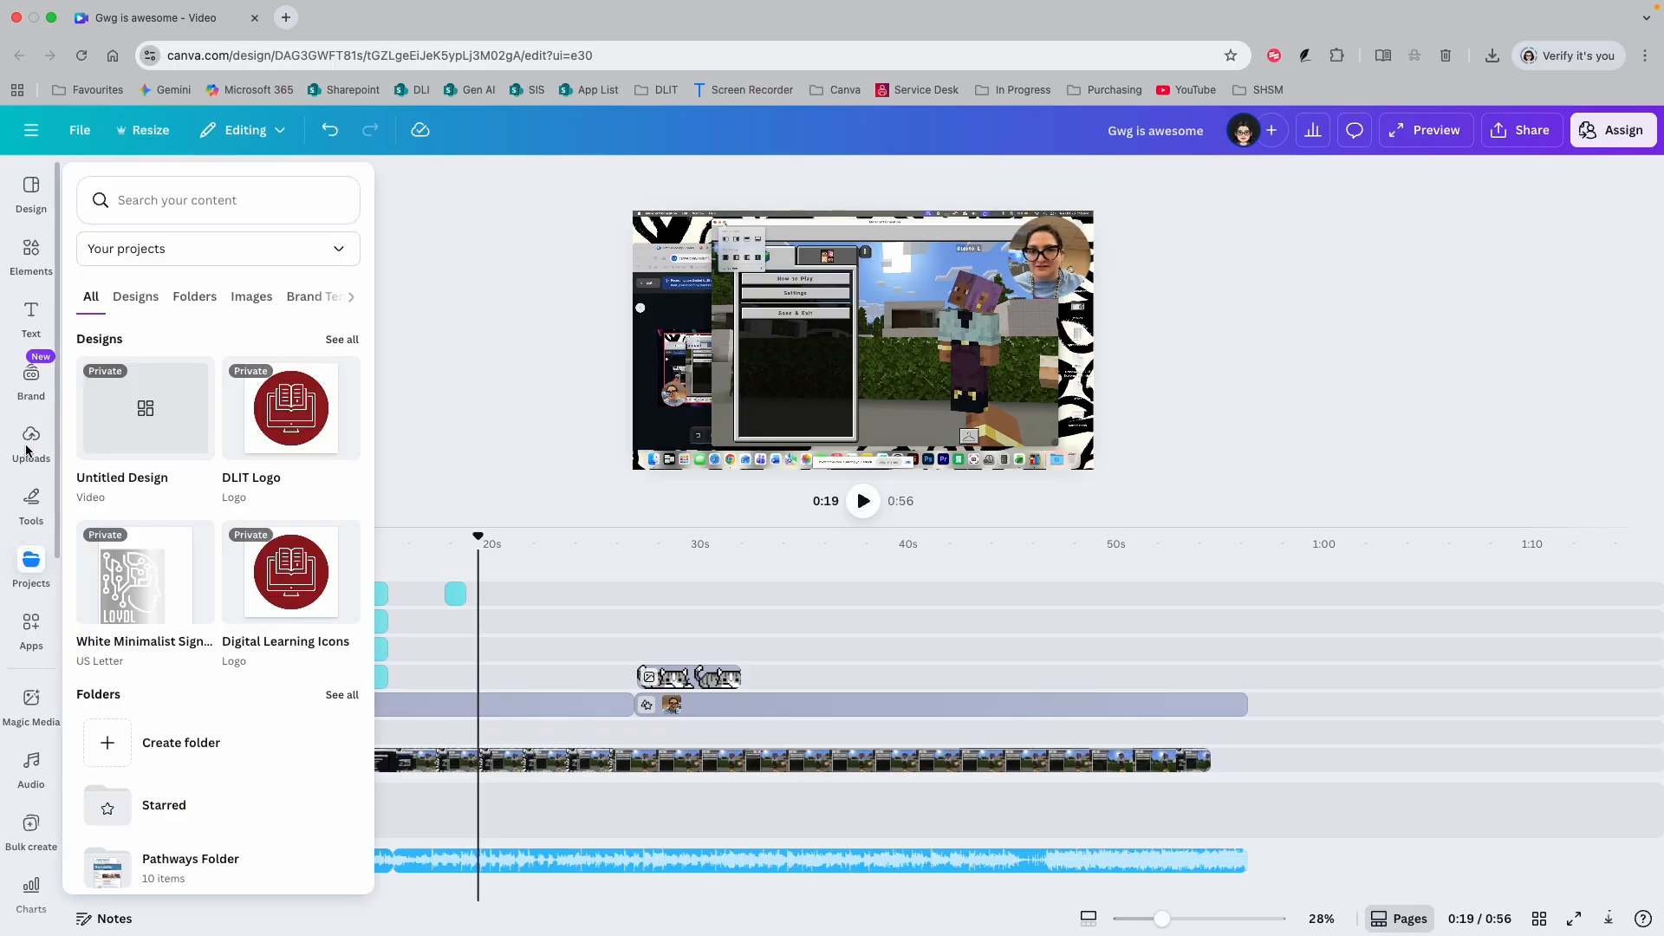
left_click(32, 442)
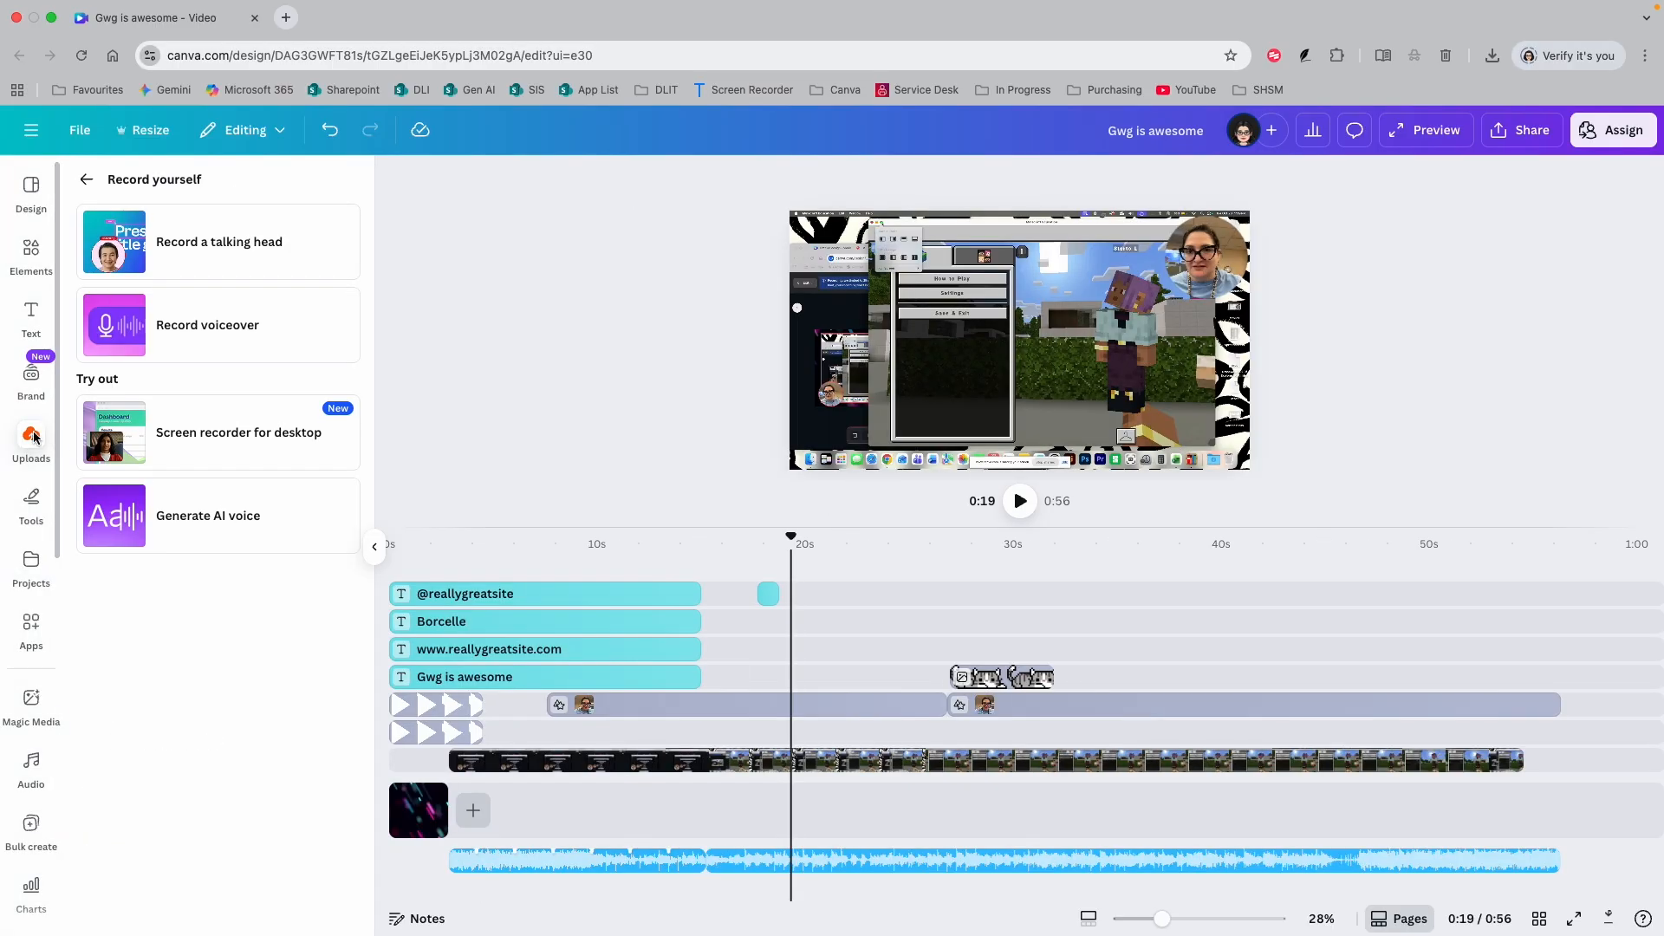
left_click(87, 178)
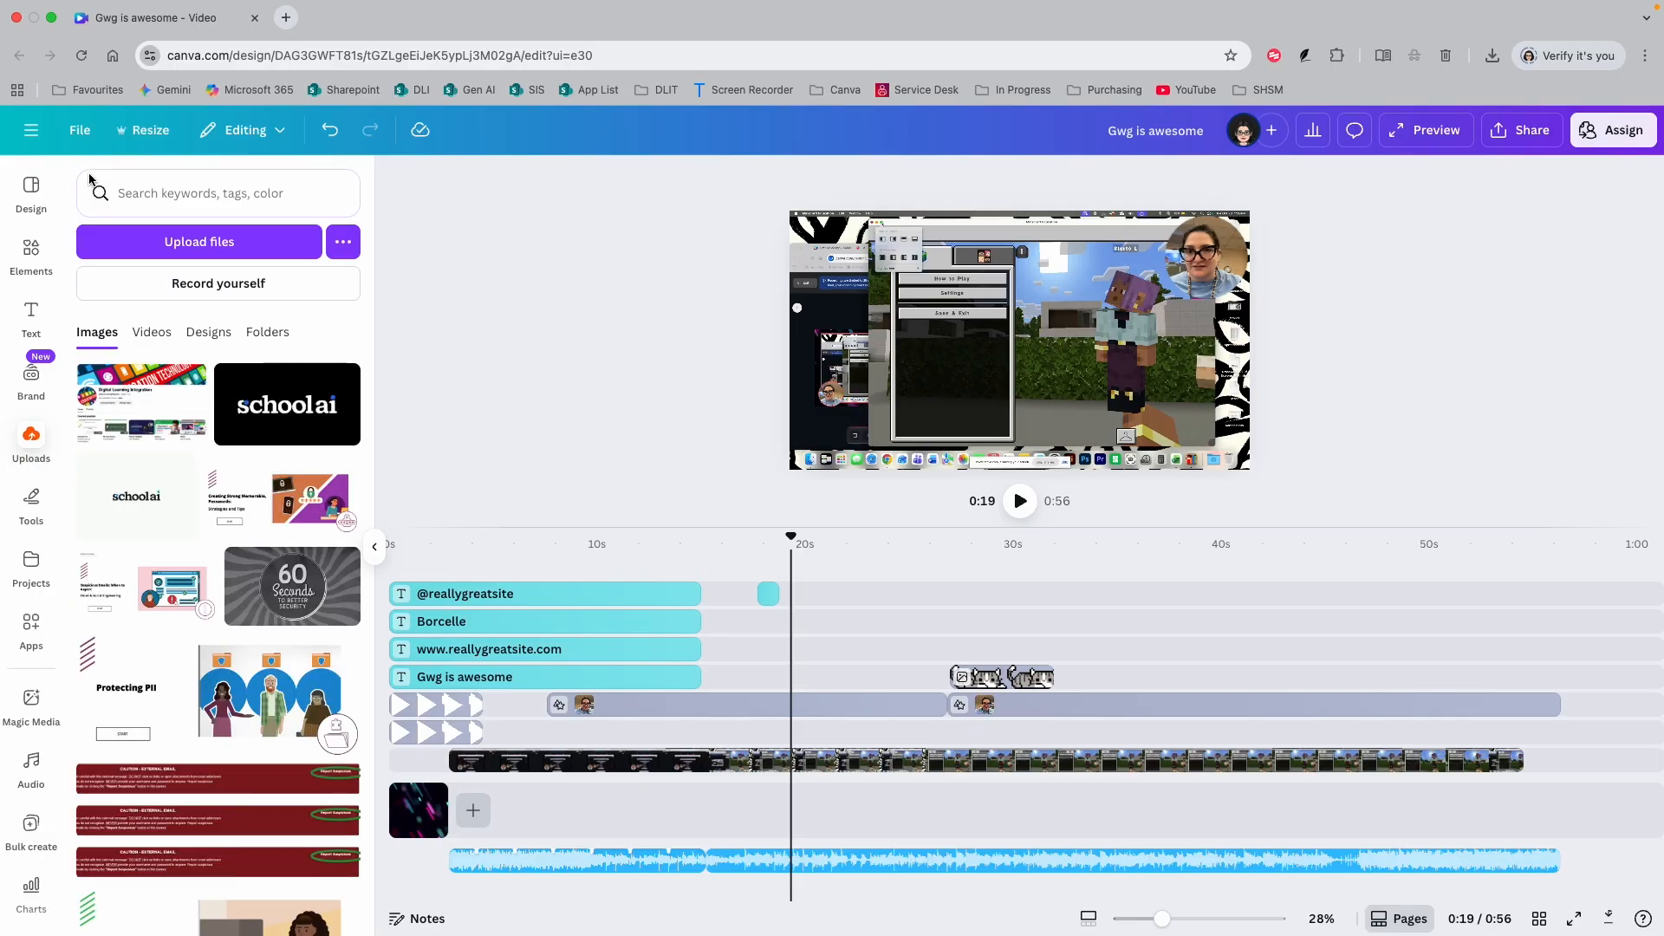
left_click(199, 242)
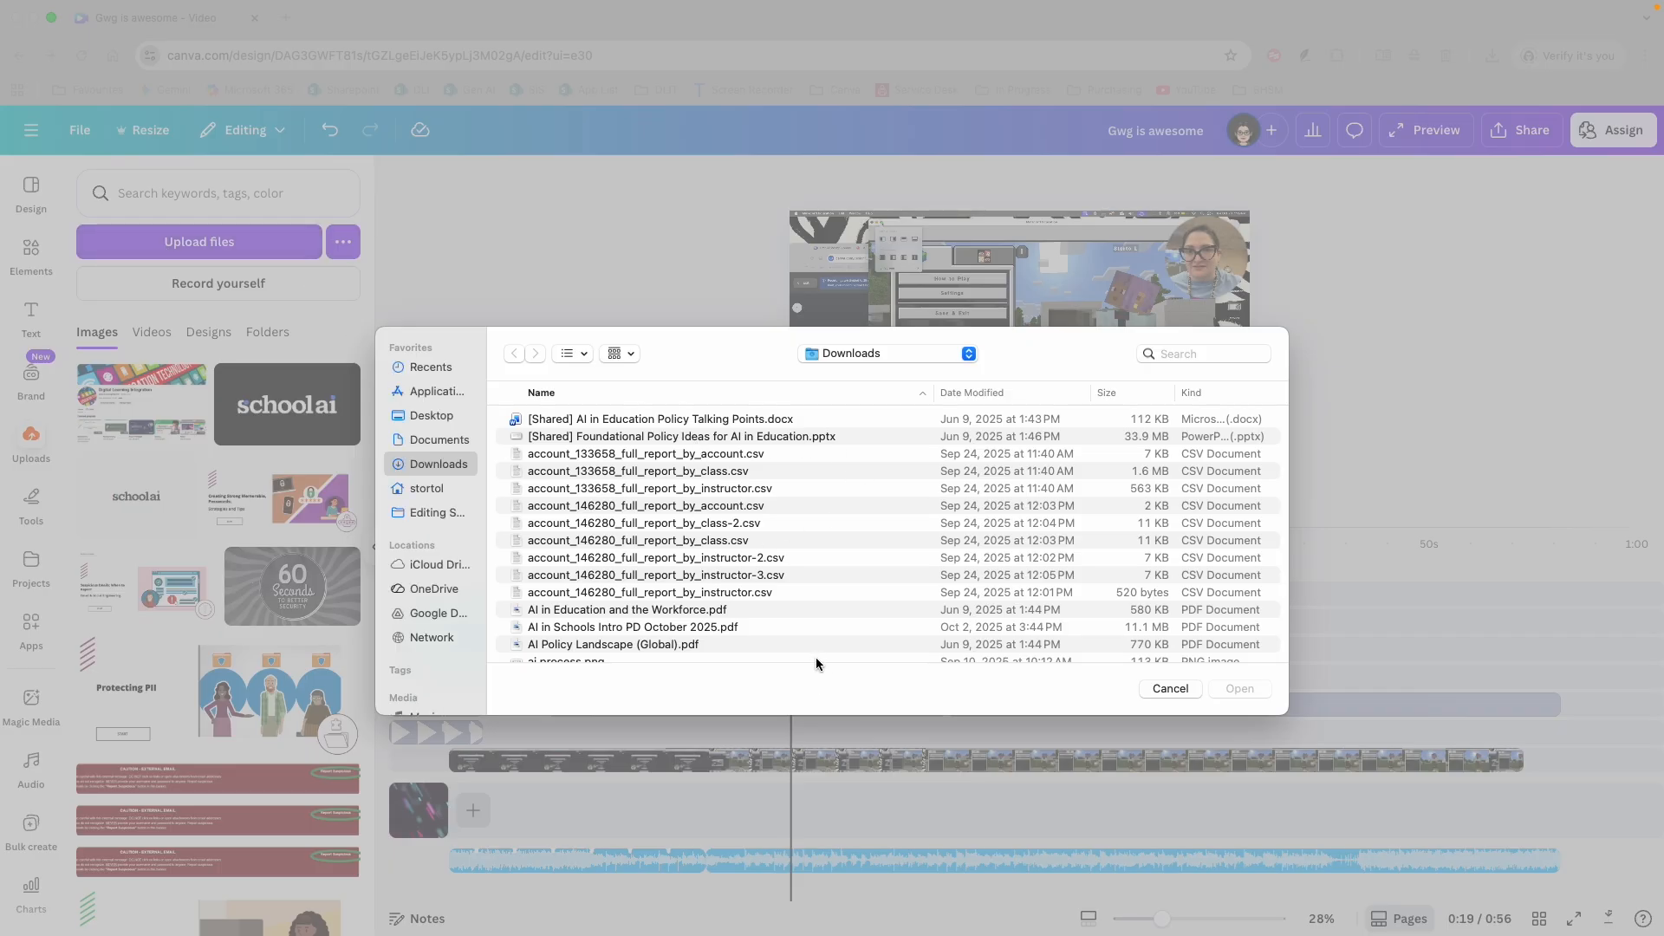
left_click(1191, 693)
scroll(189, 553, "down", 1)
scroll(189, 552, "down", 5)
scroll(216, 685, "down", 12)
scroll(231, 739, "down", 8)
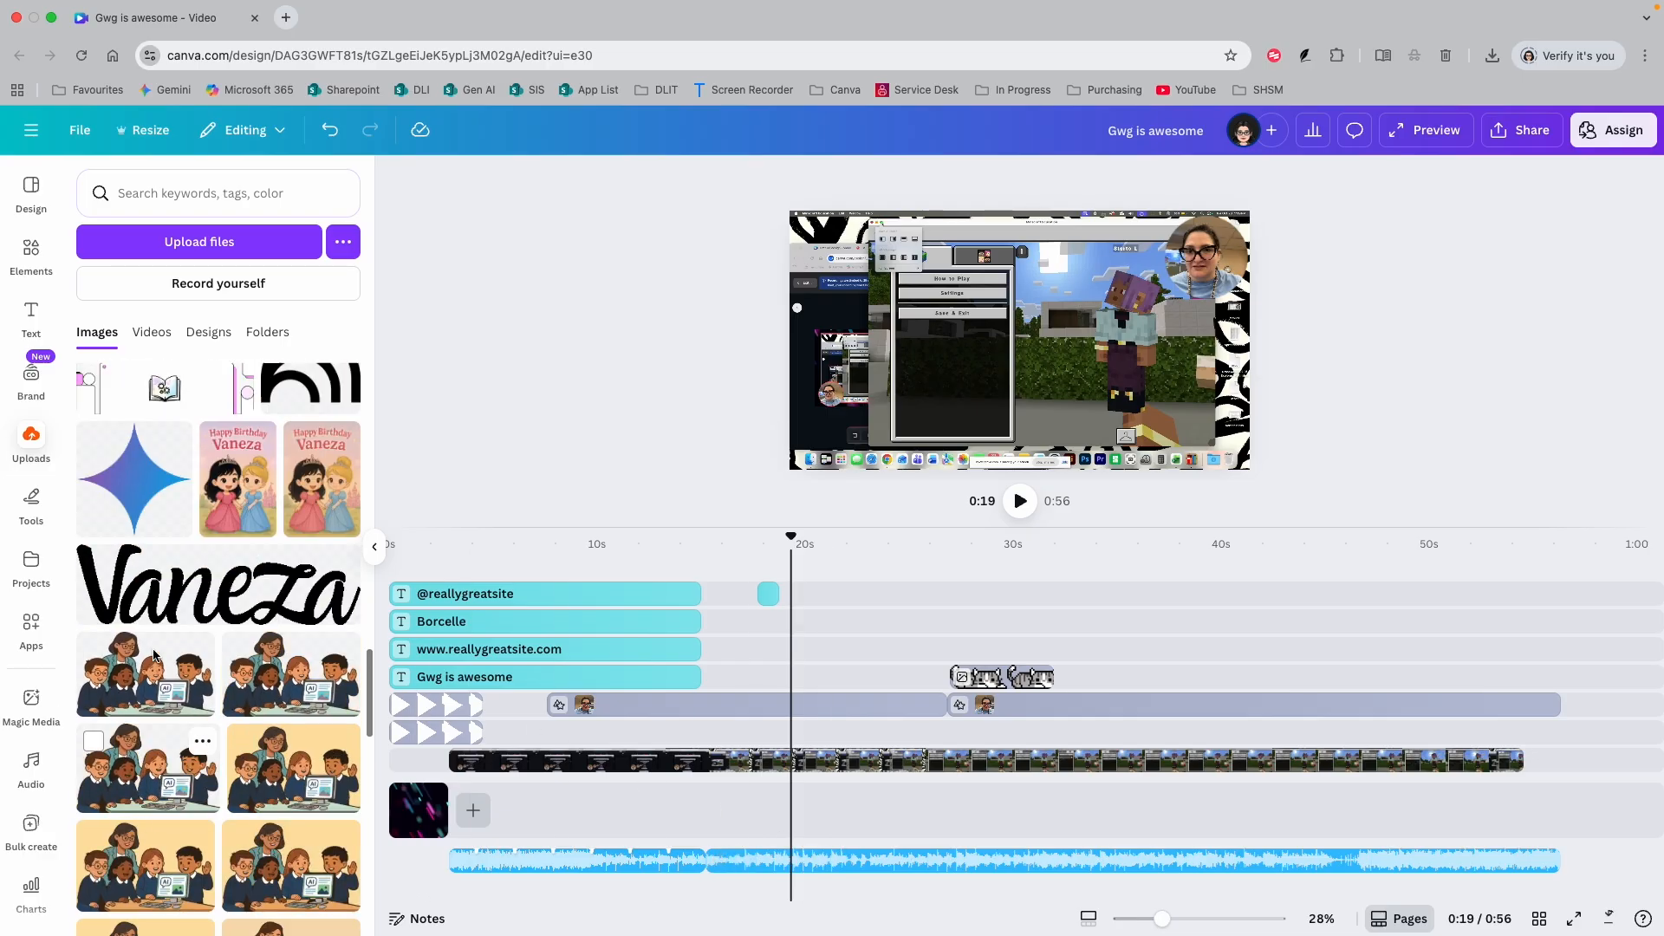
left_click(375, 547)
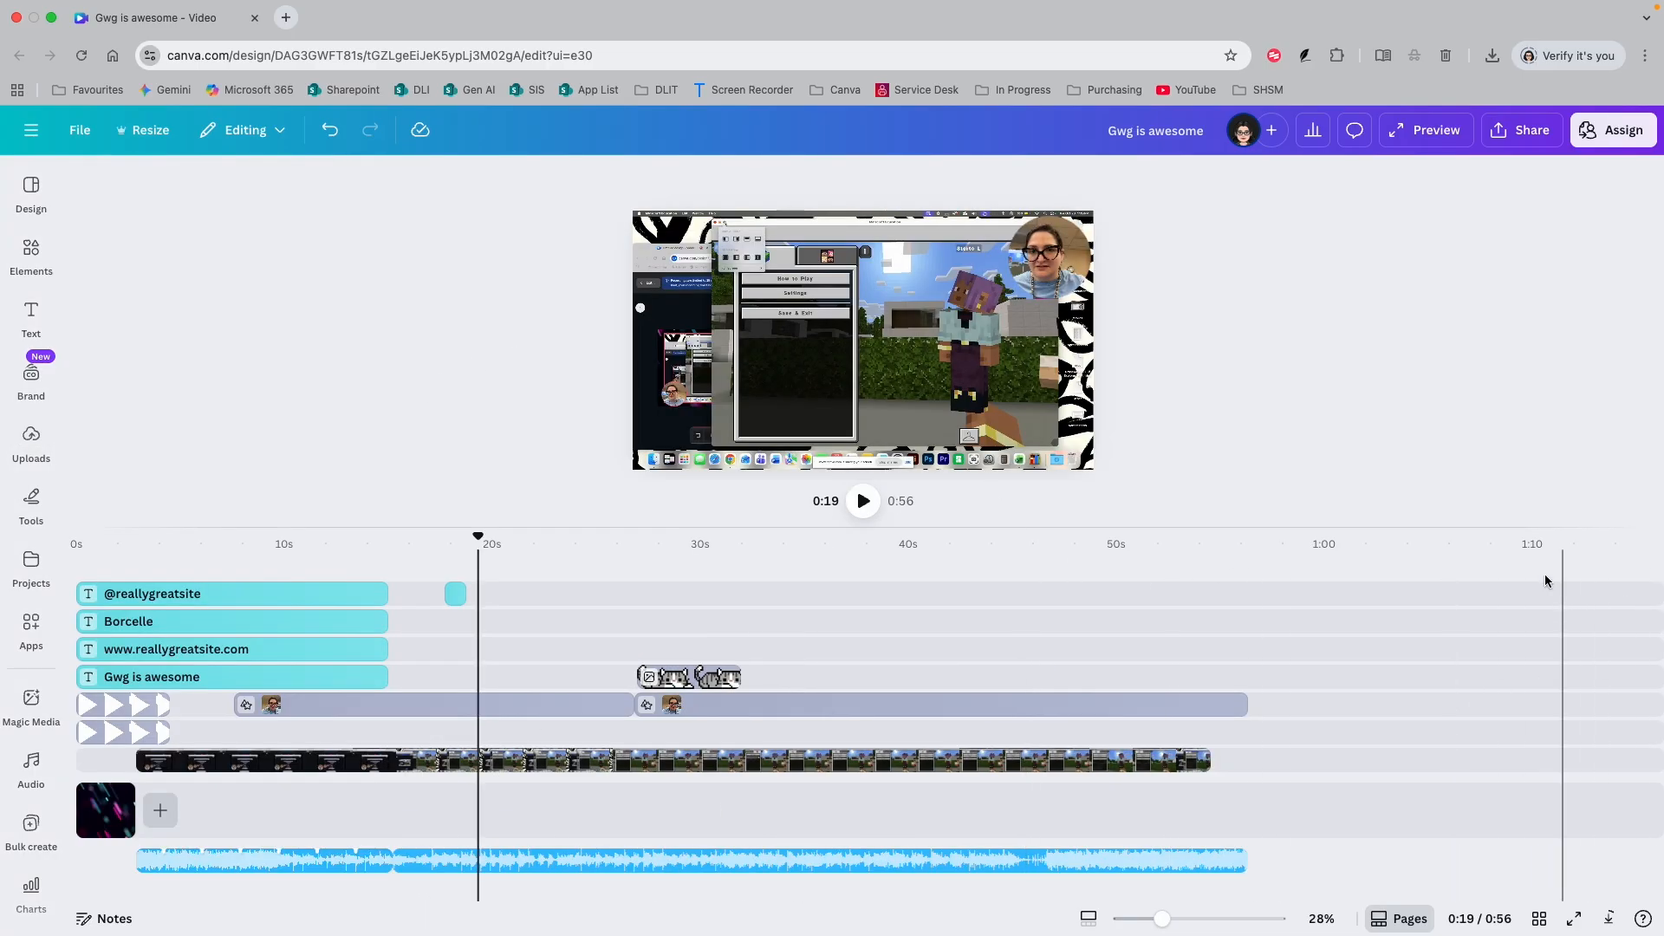
Ask the Canva help assistant how to edit a video and read its instructions.
left_click(1642, 920)
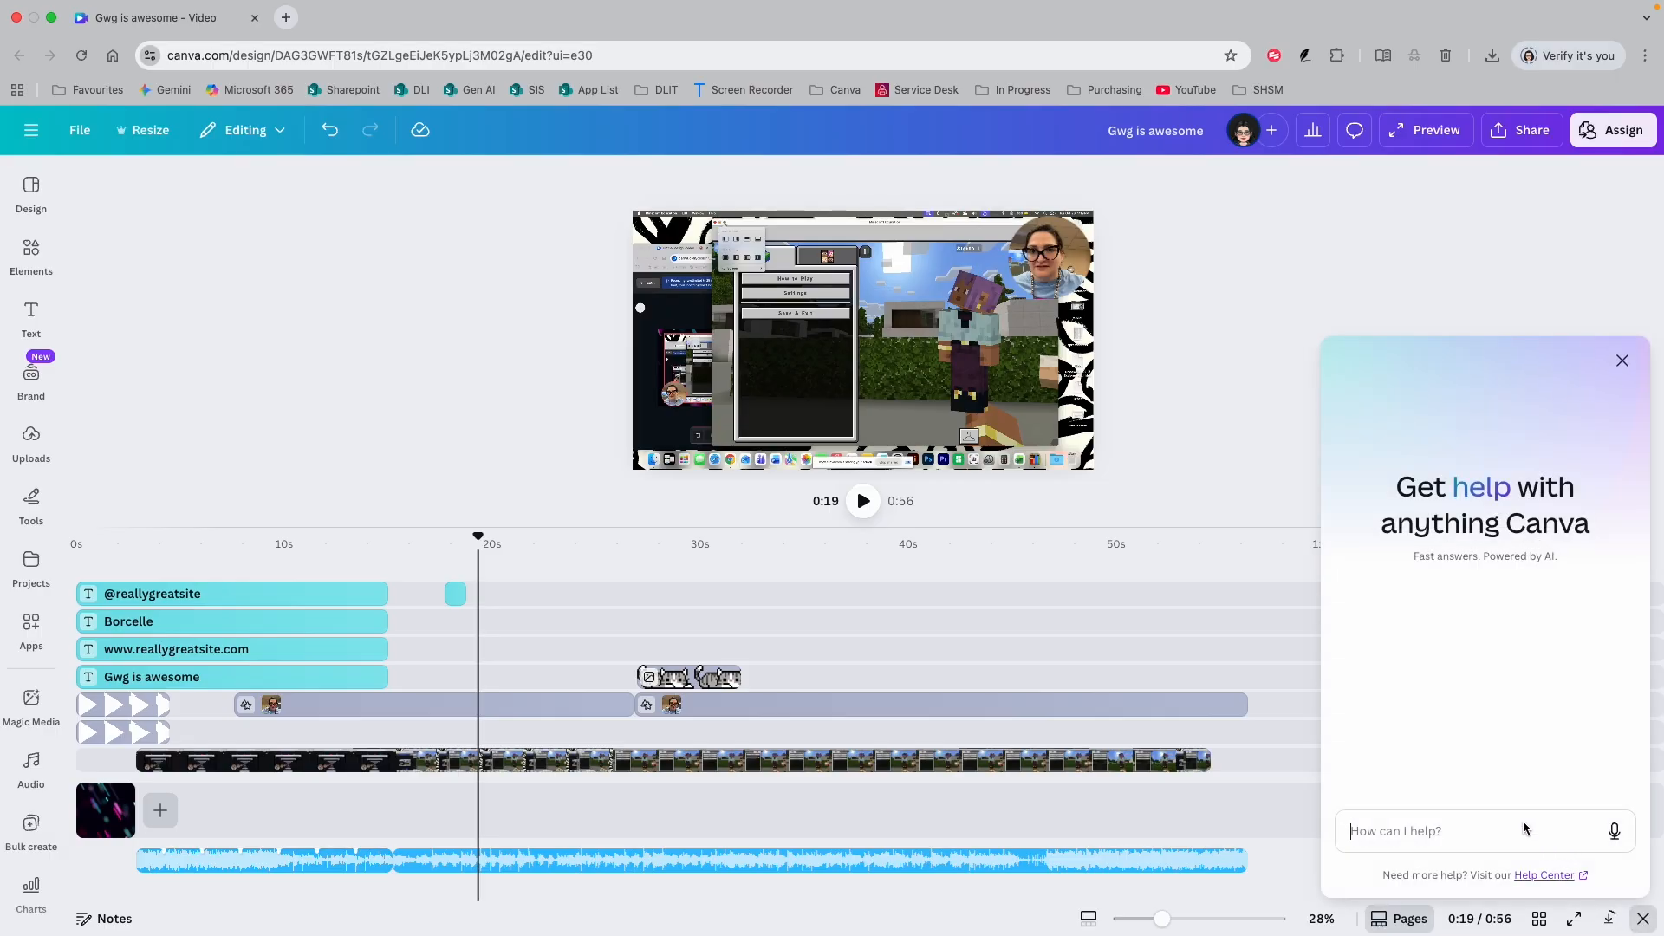
type("HOW")
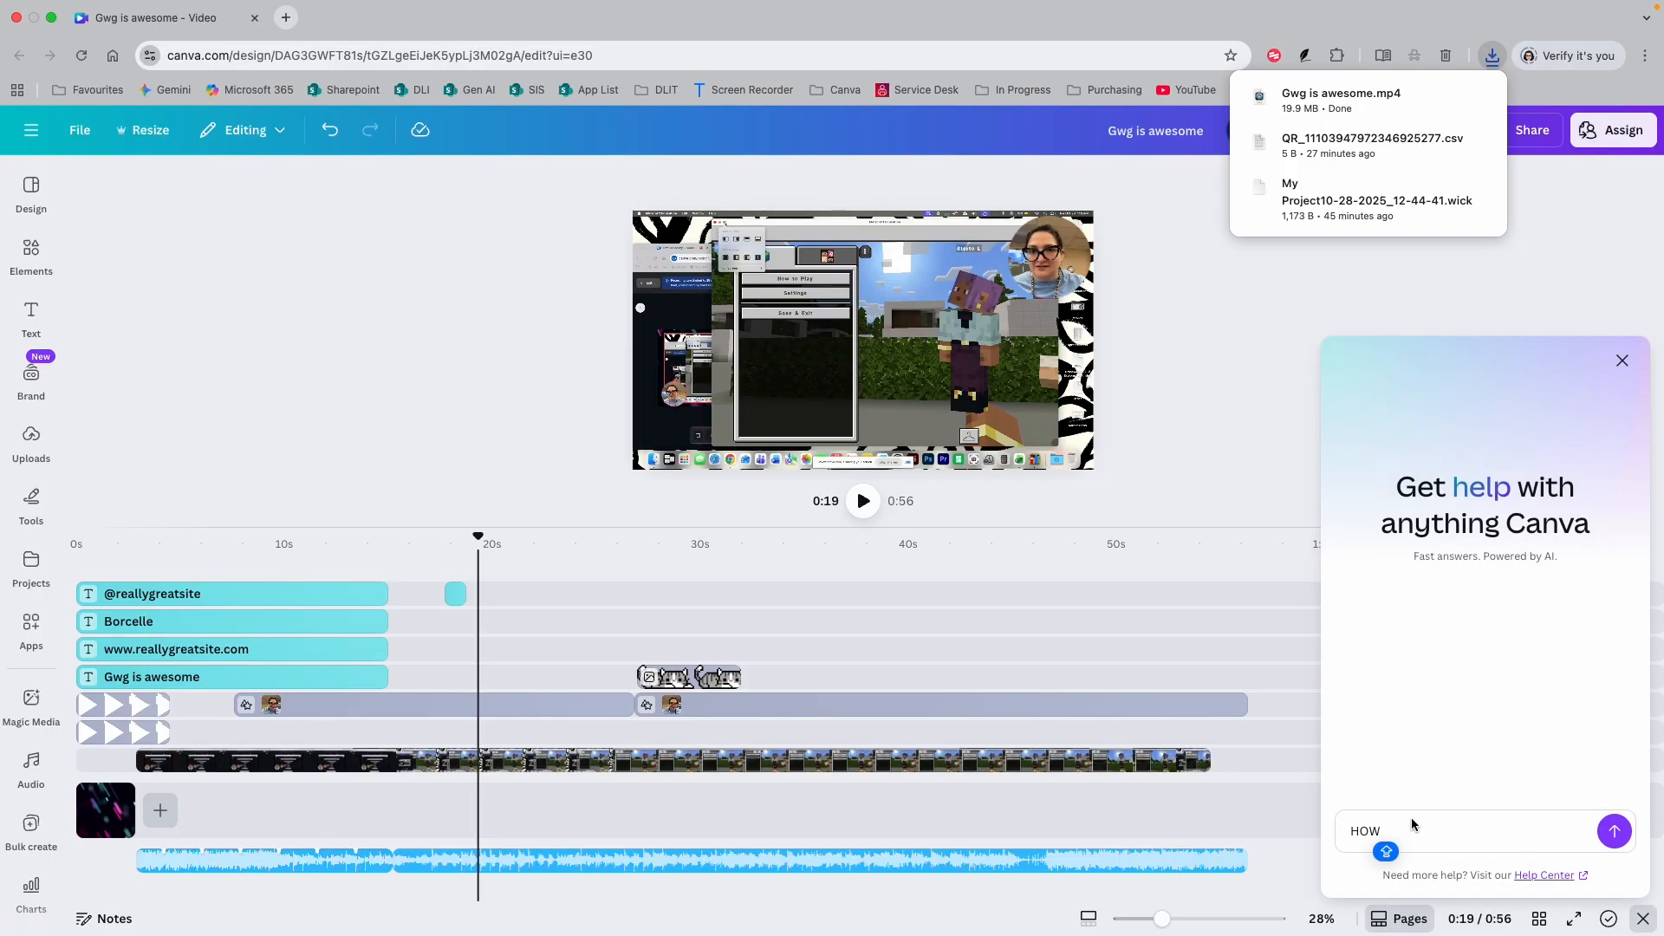
type(" DO I EDIT A VIIDEO?")
key("Return")
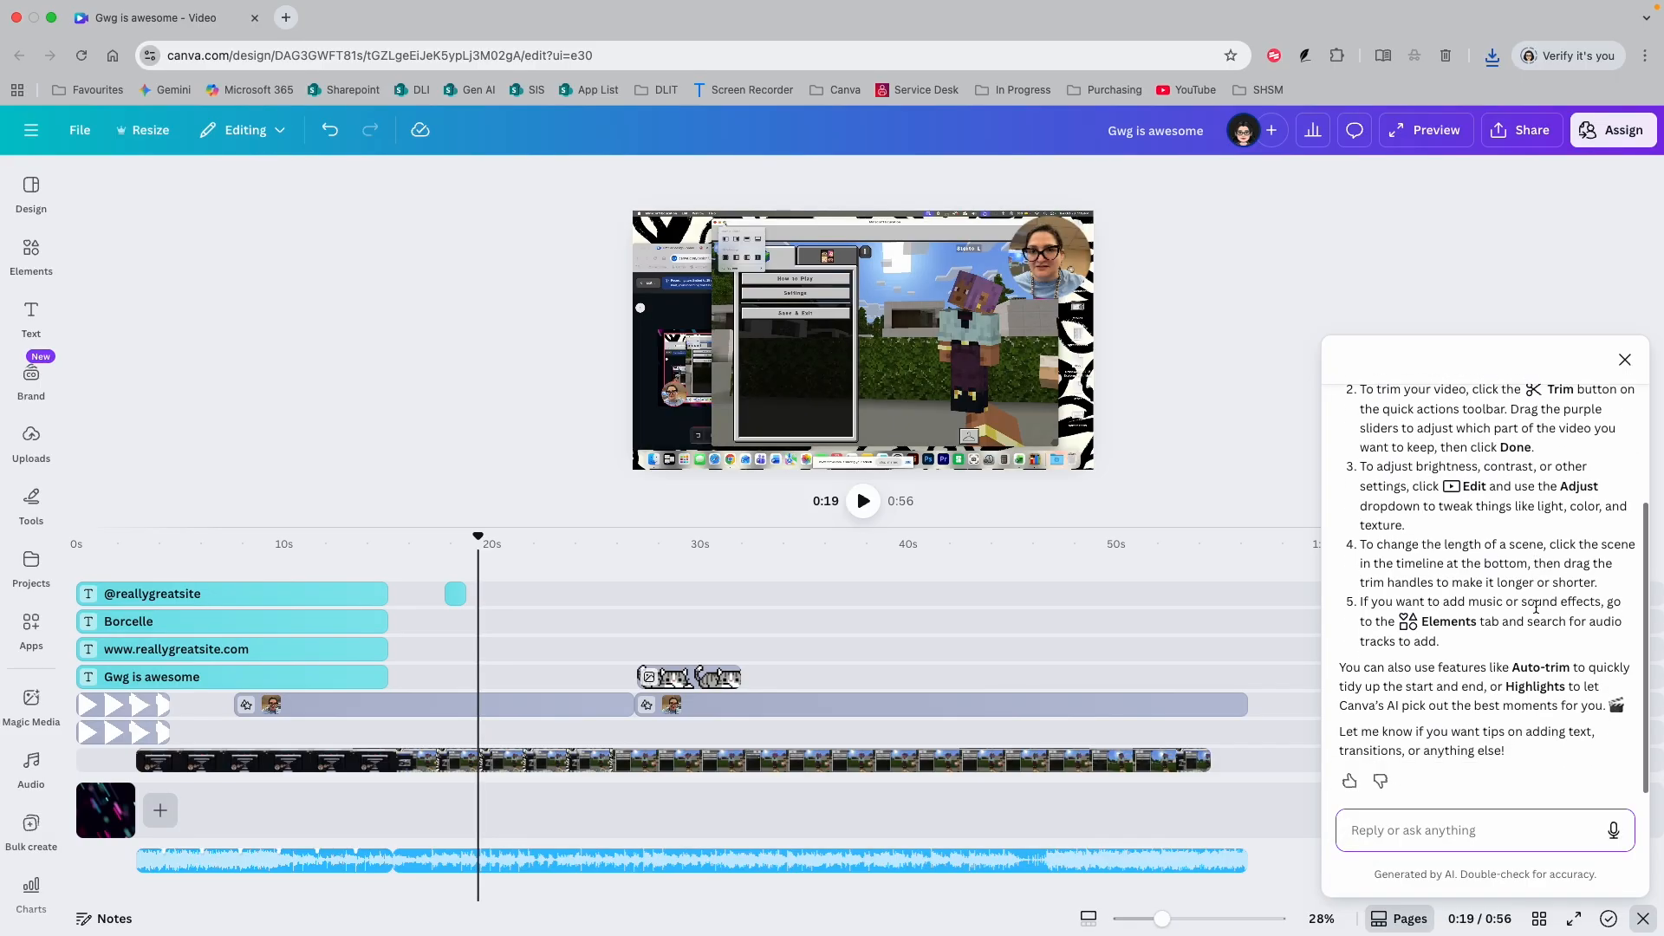
scroll(1536, 606, "up", 2)
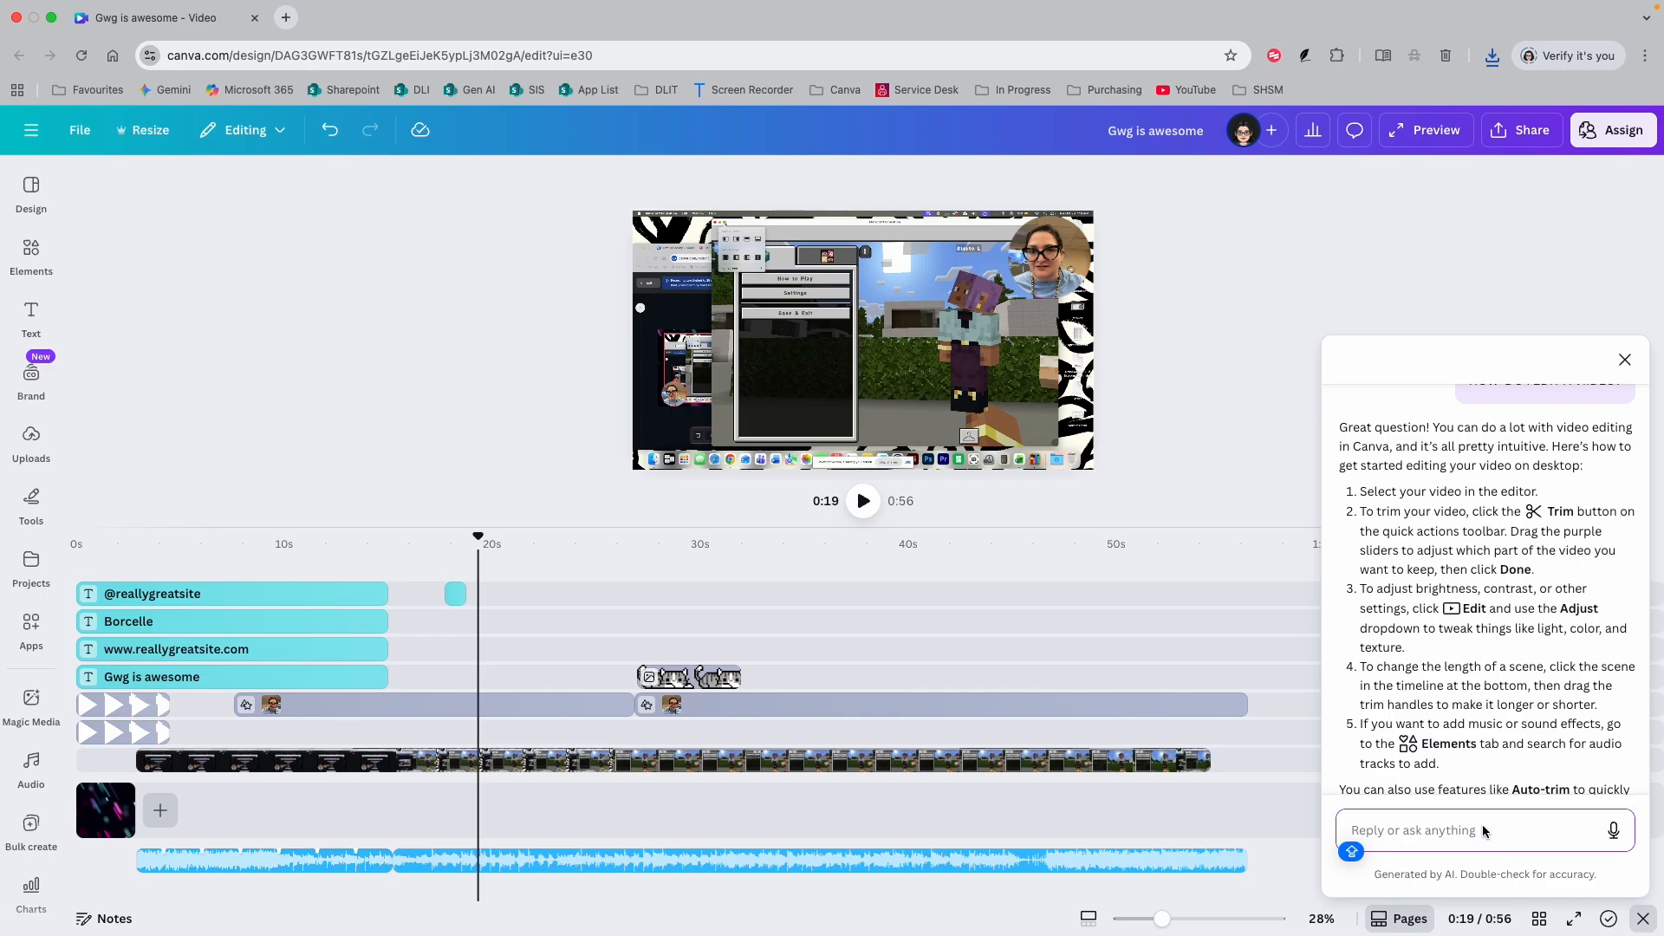
Send the help assistant the follow-up "I DON'T SEE ELEMENTS ON MY SCREEN?" and read its reply.
type("I DON'T SEE ELEMENTS ON MY SCREEN")
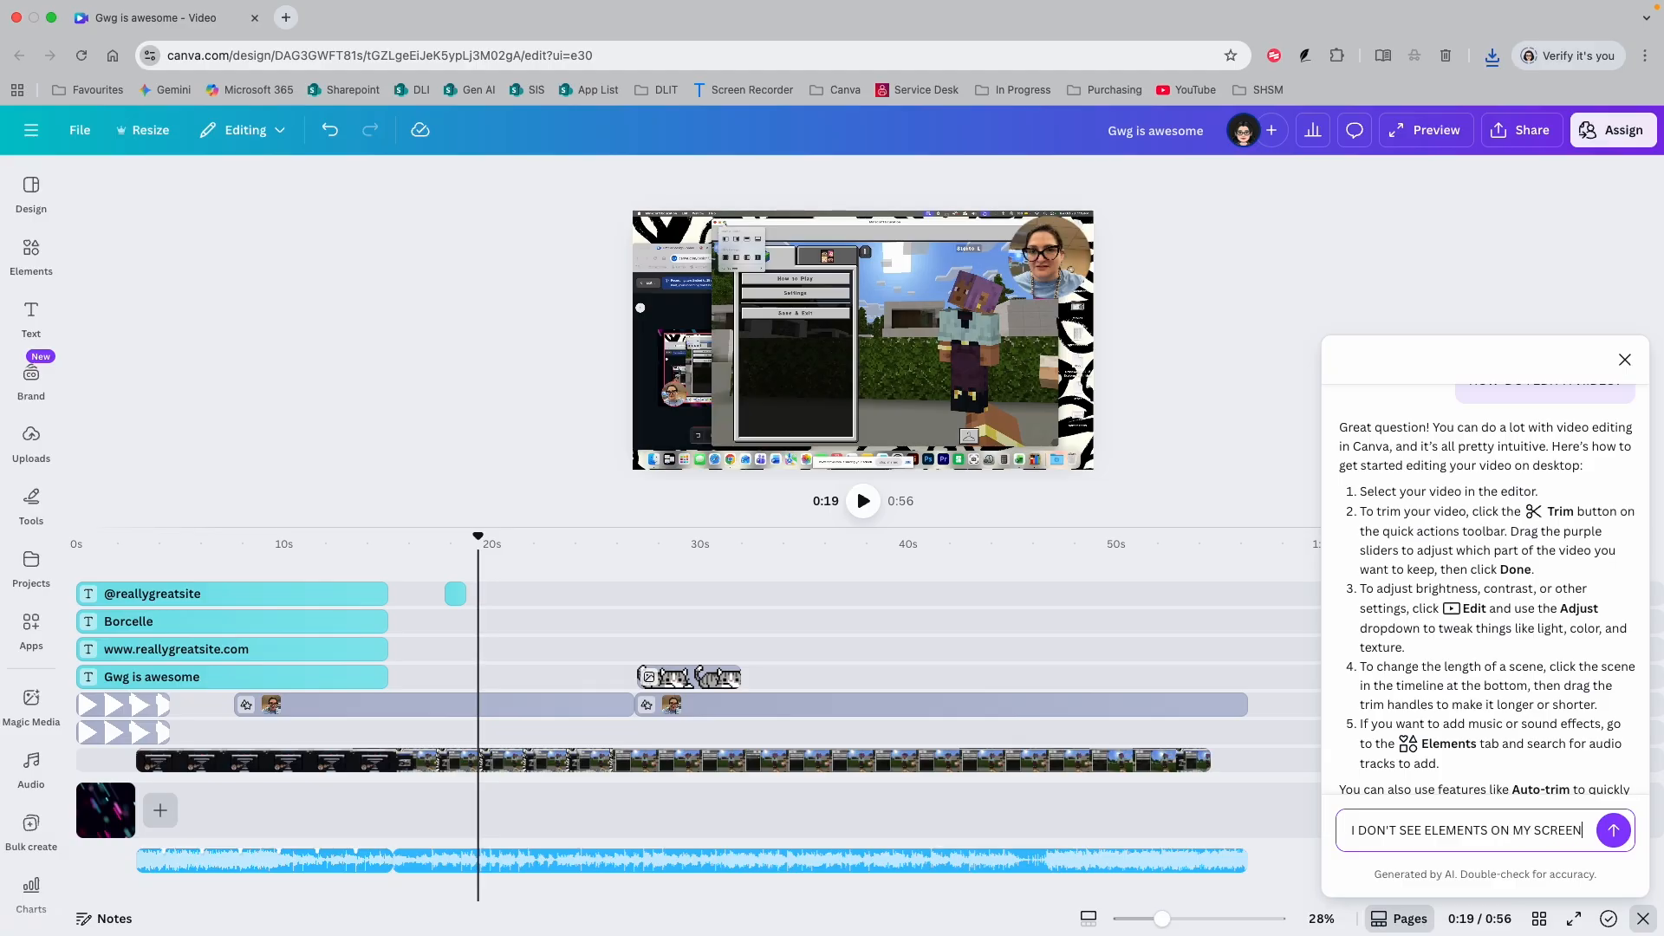
key("Caps_Lock")
type("?")
key("Return")
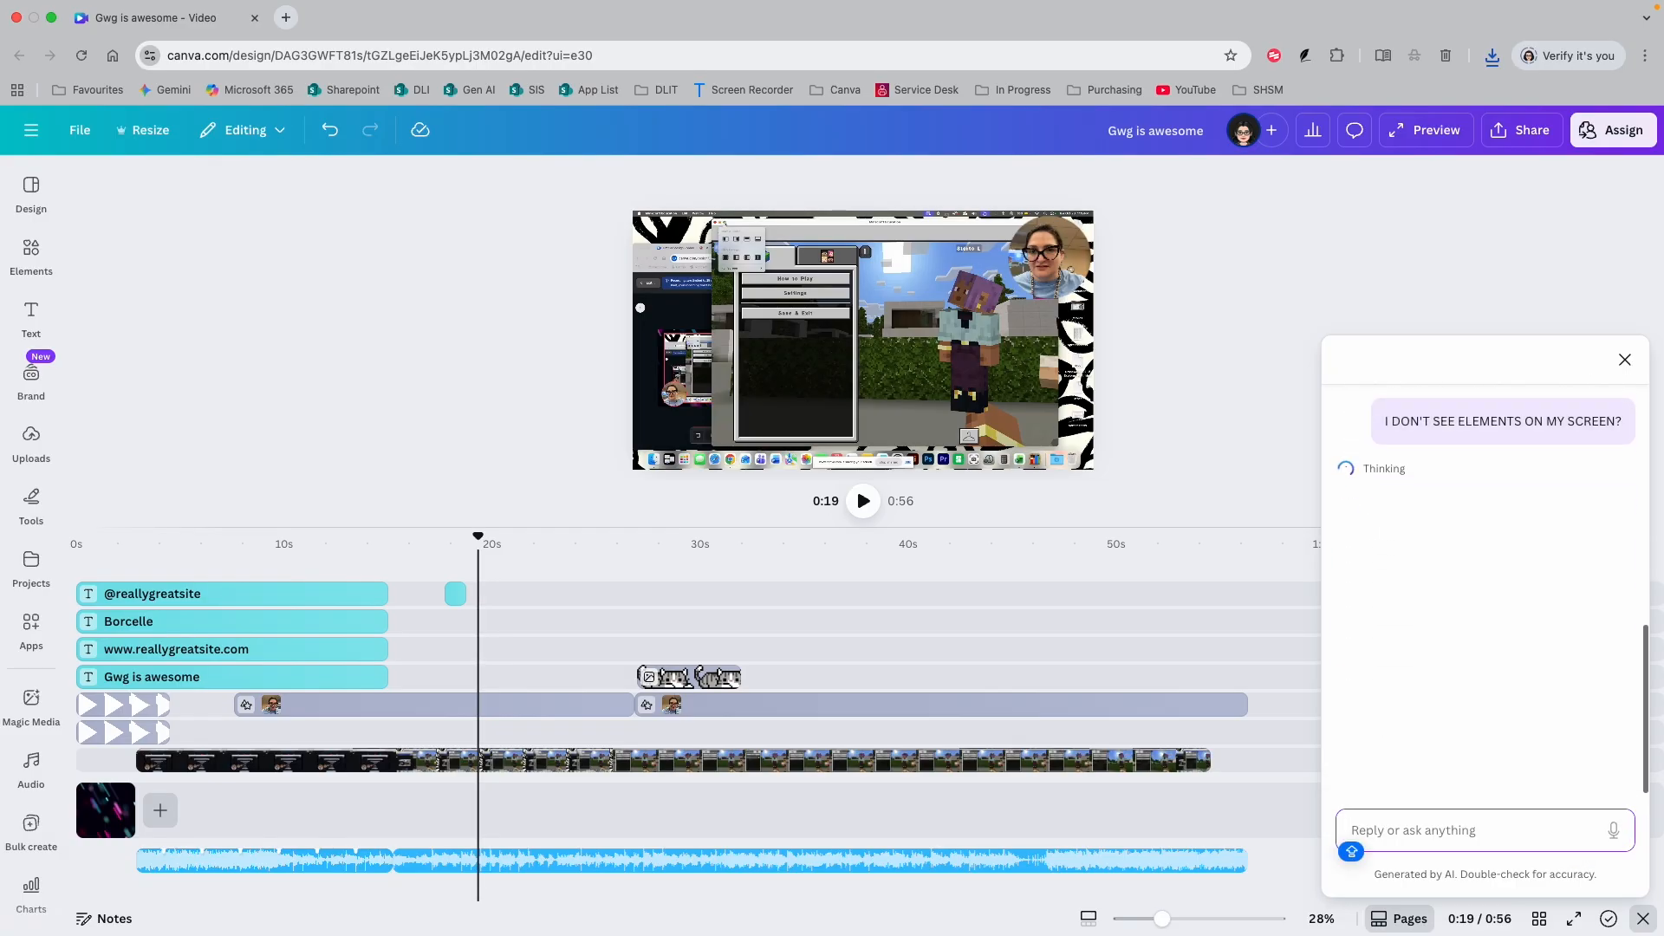
scroll(1500, 640, "up", 5)
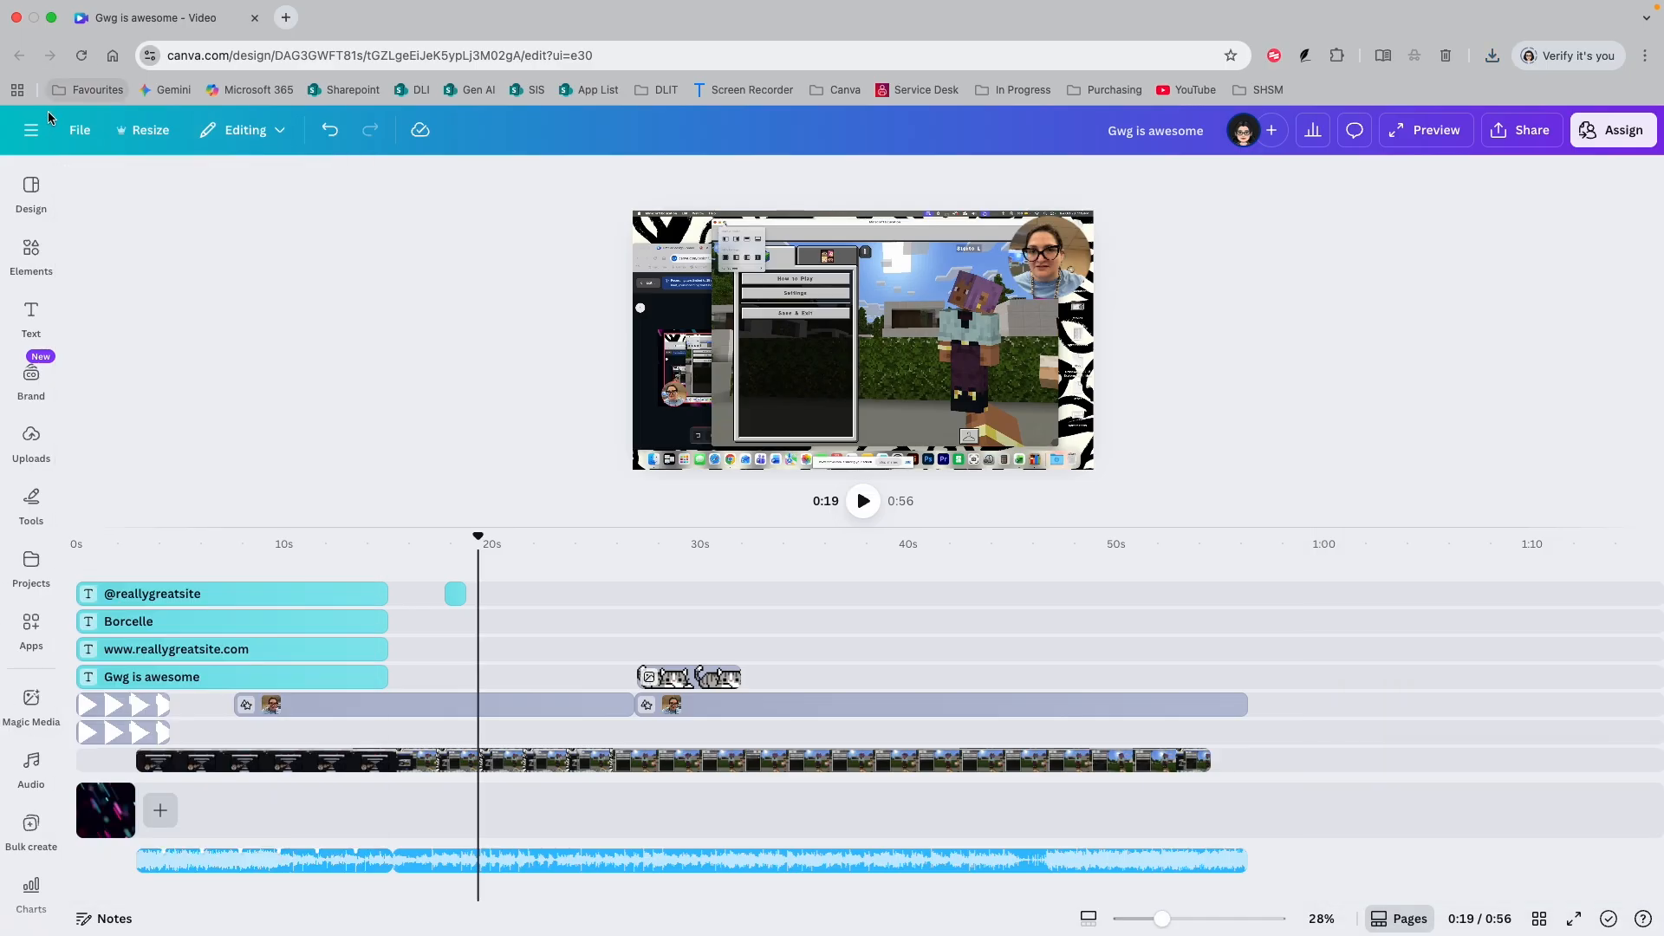
Leave the editor for Canva's Design School and search its learning content for "MAKING VIDEOS".
left_click(31, 130)
mouse_move(36, 632)
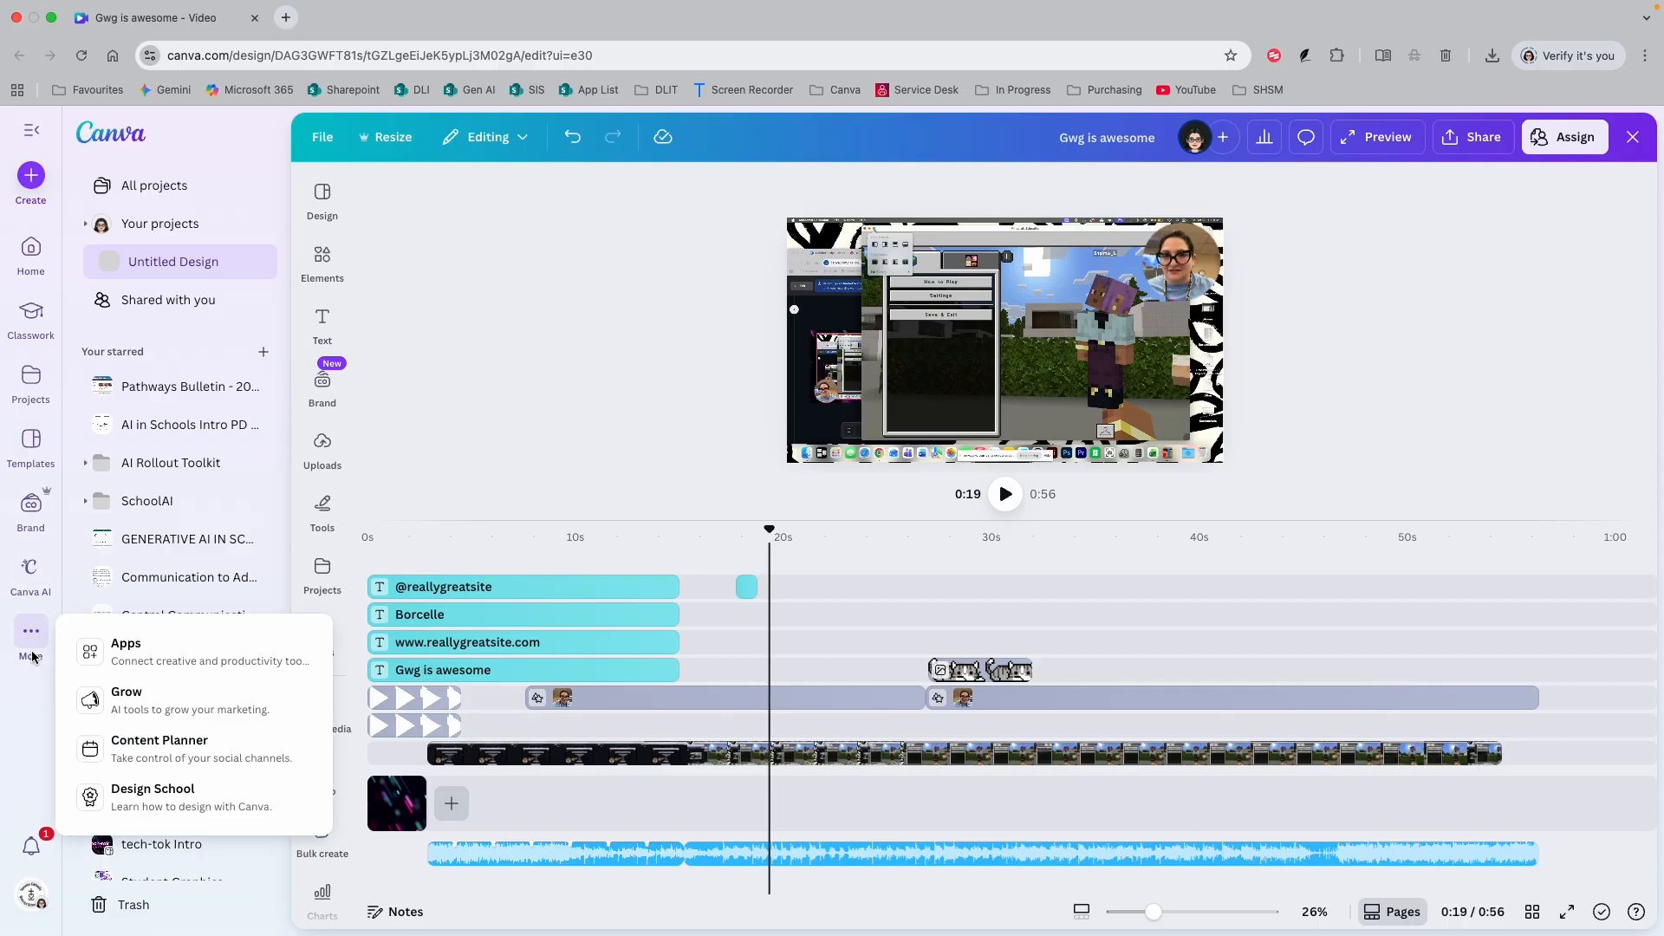
left_click(132, 790)
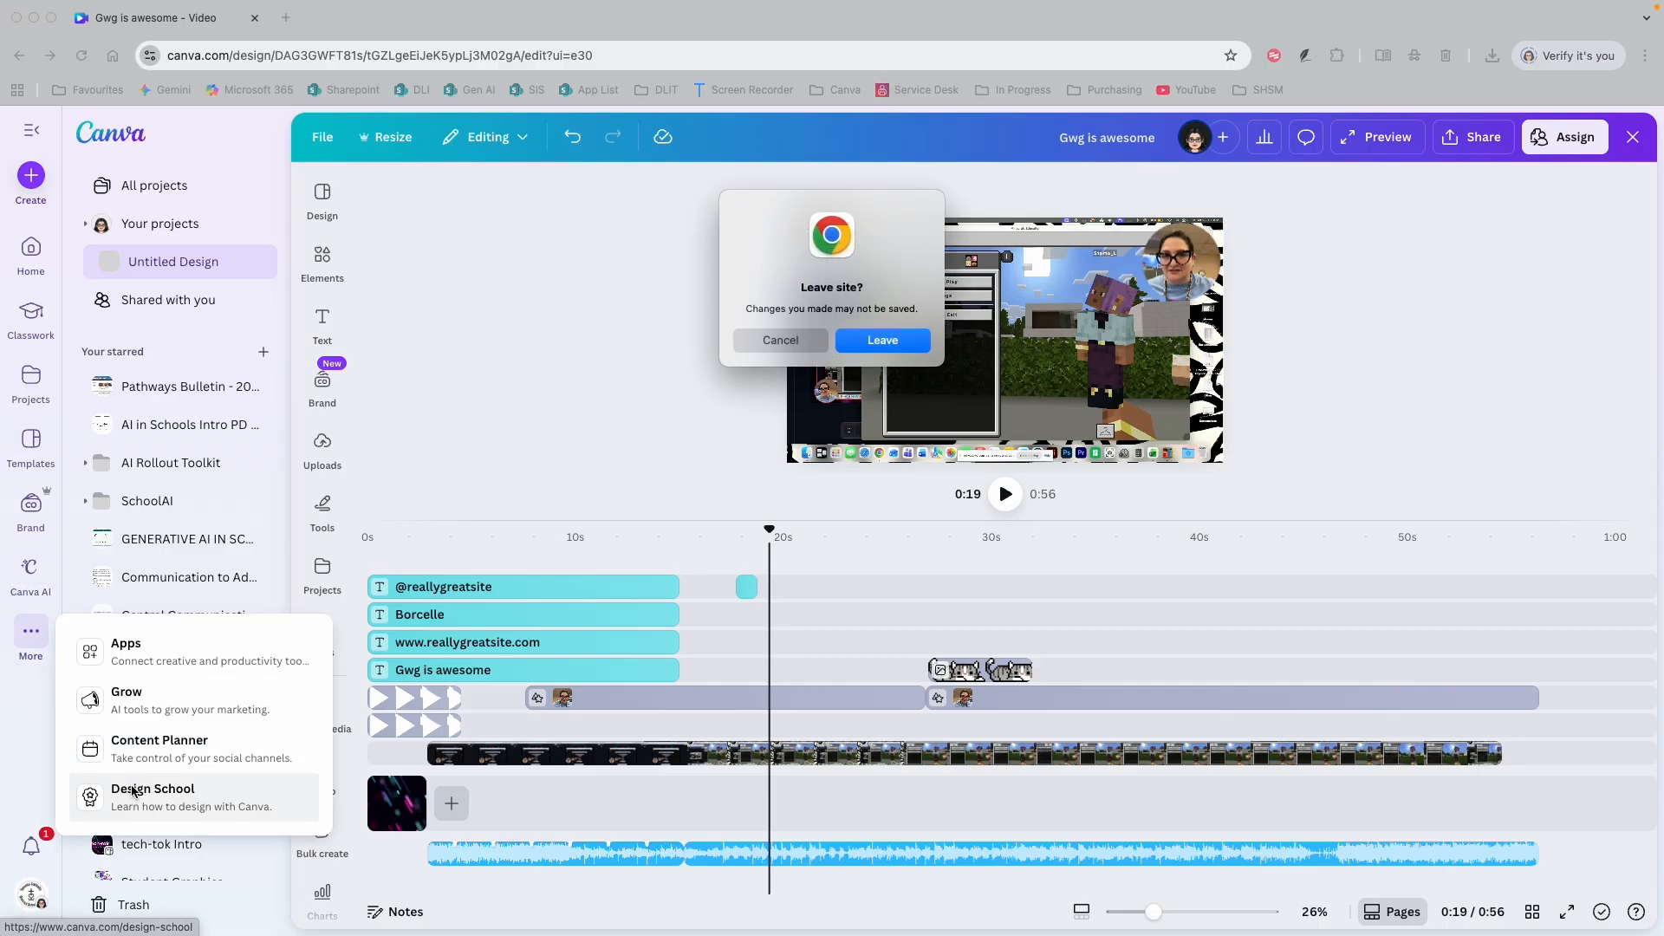
key("Return")
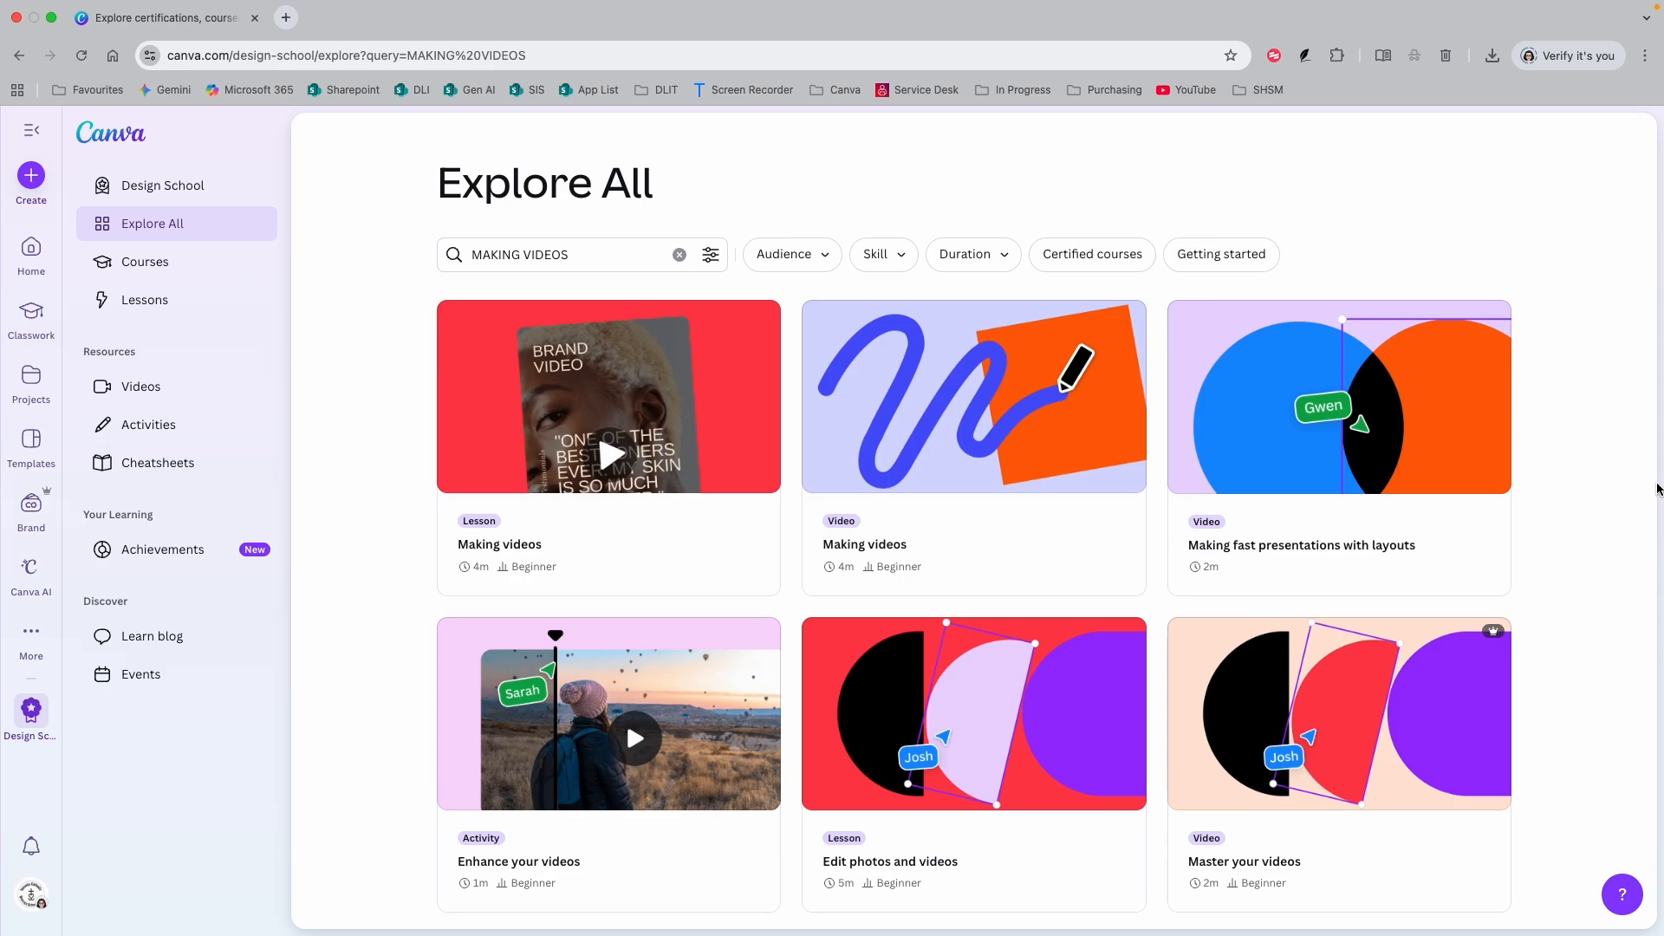
scroll(1657, 486, "down", 1)
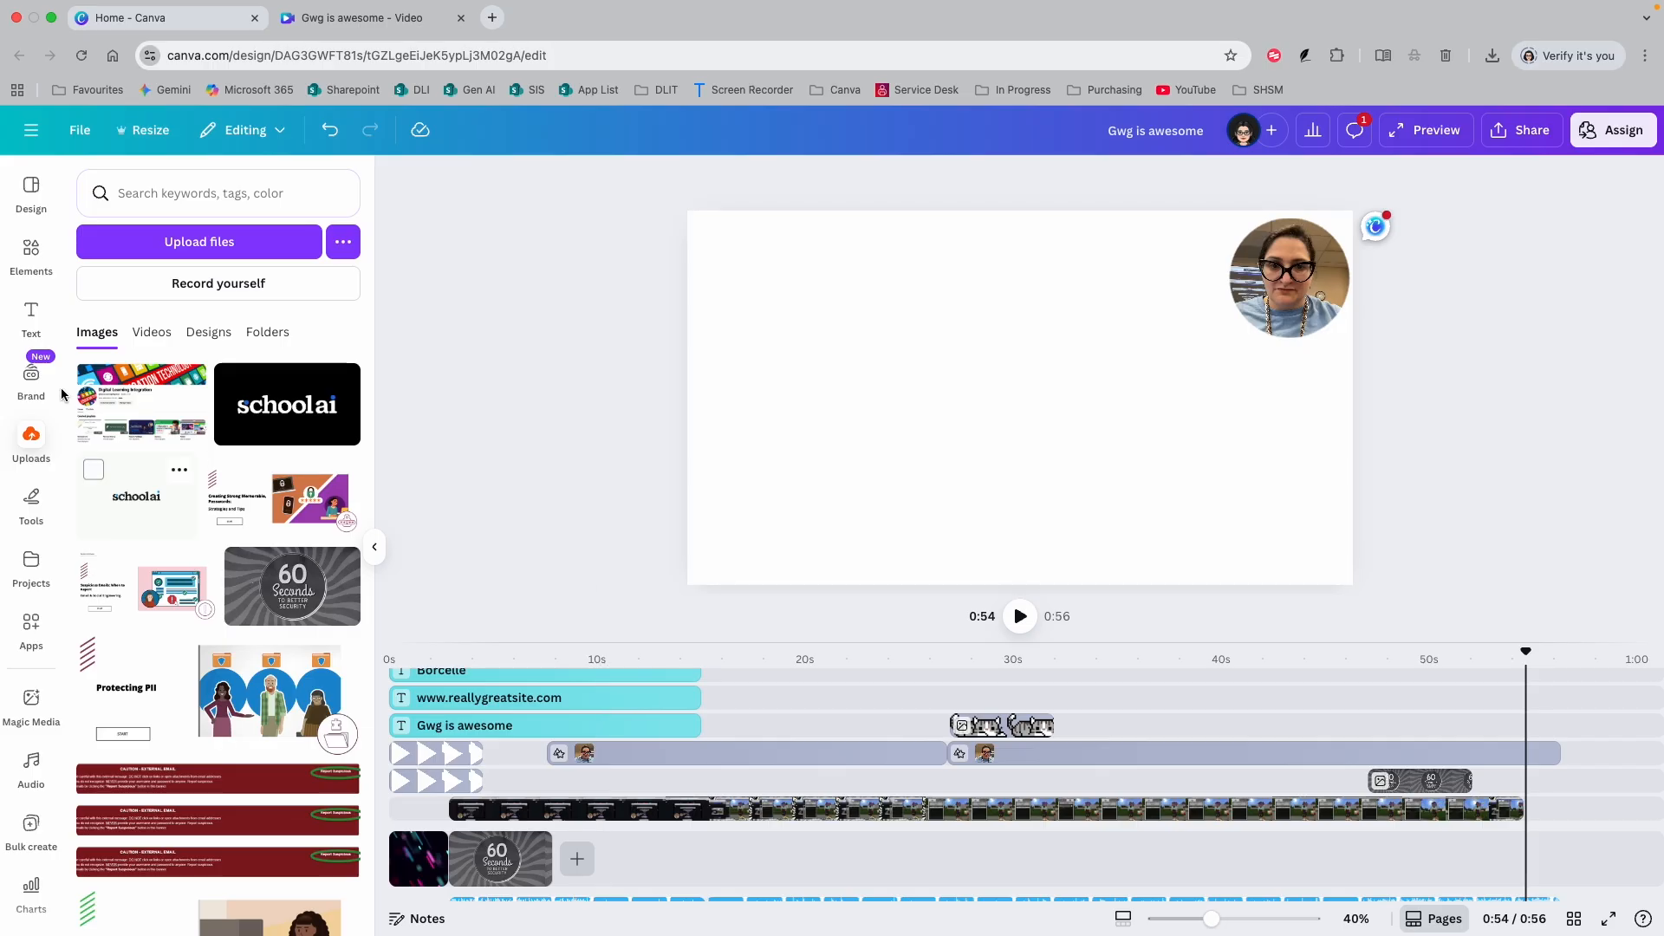
Add the recently used golden fireworks video after the 60 Seconds clip and overlay a second copy on the gameplay recording.
left_click(31, 257)
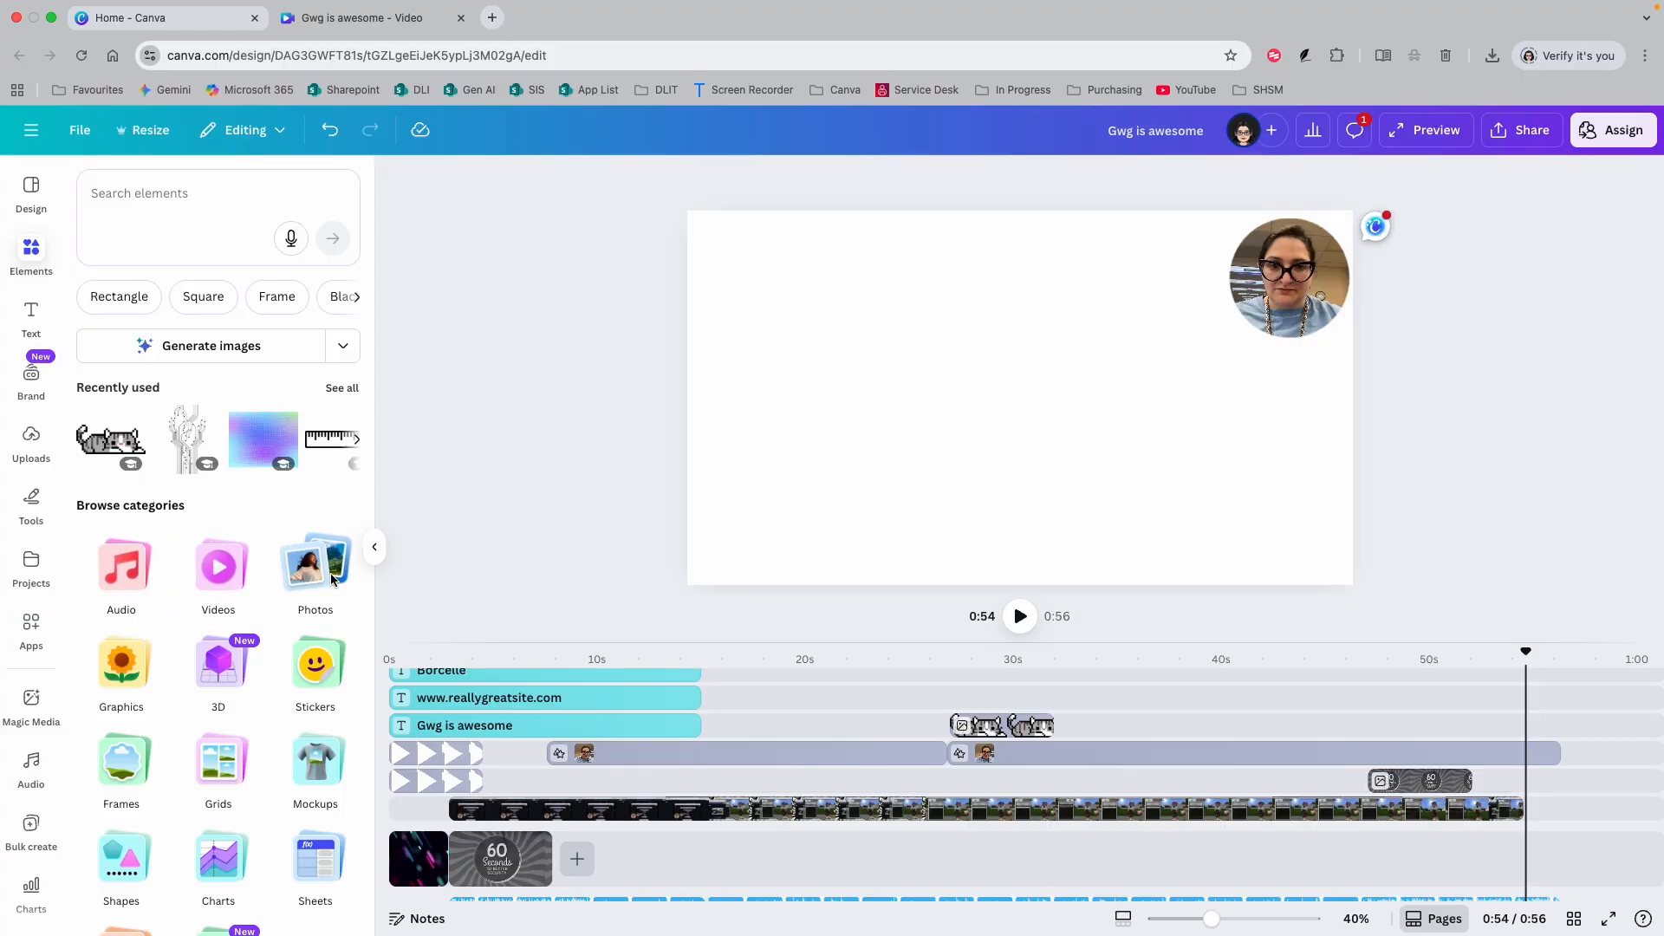
left_click(218, 567)
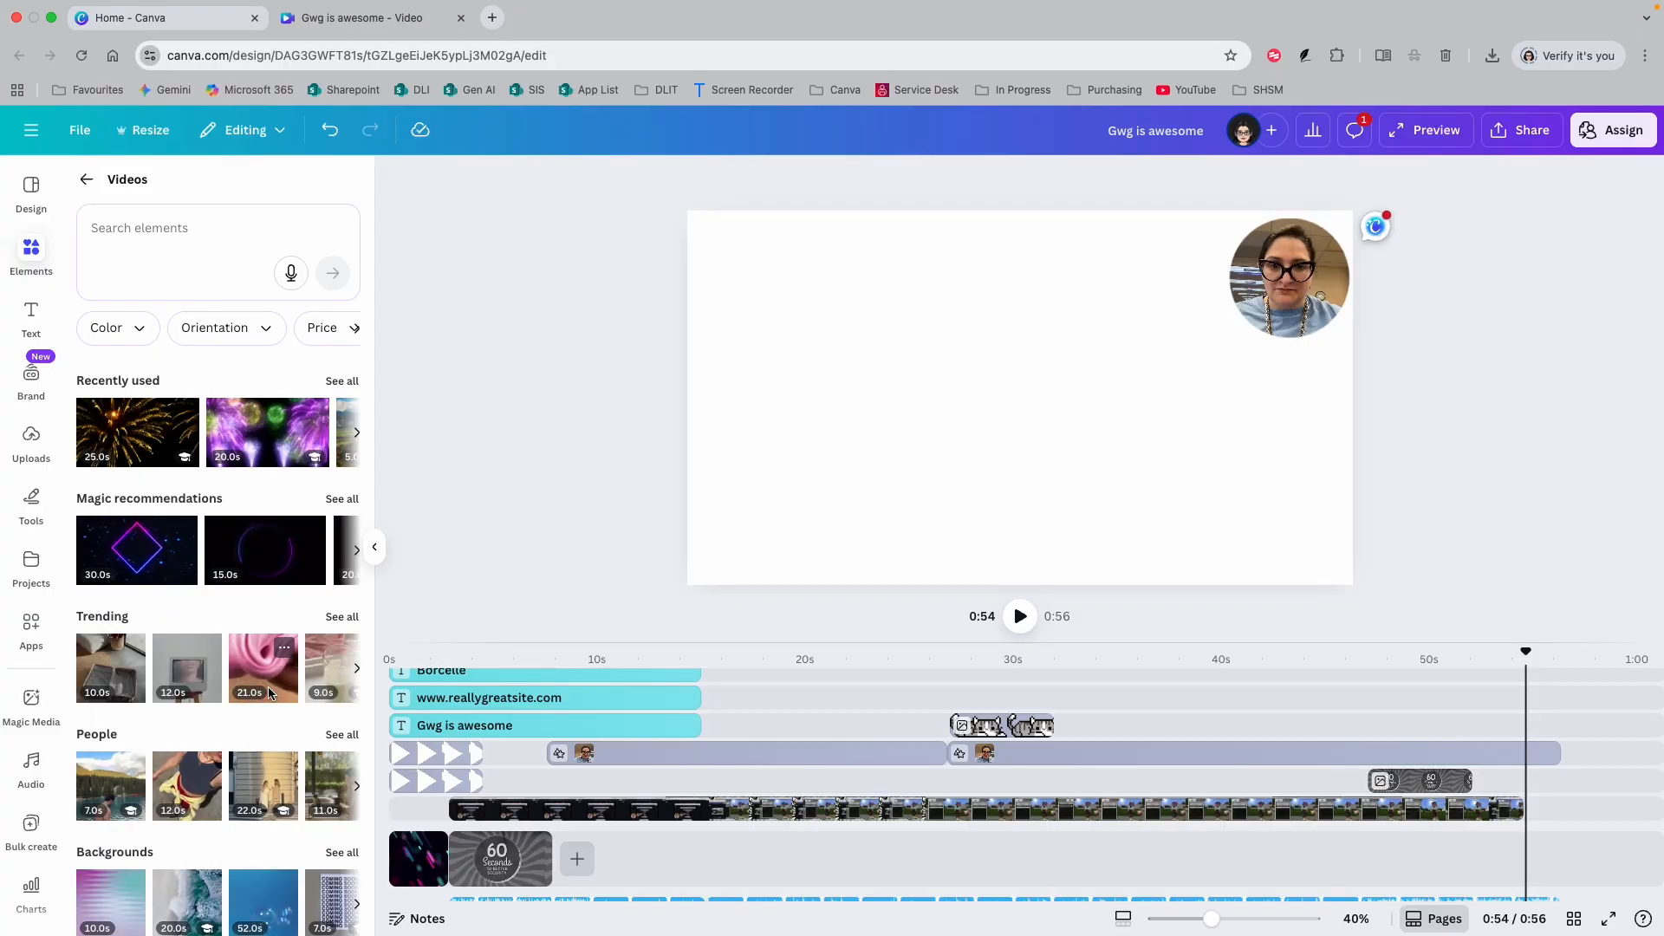
scroll(110, 415, "down", 1)
left_click(146, 426)
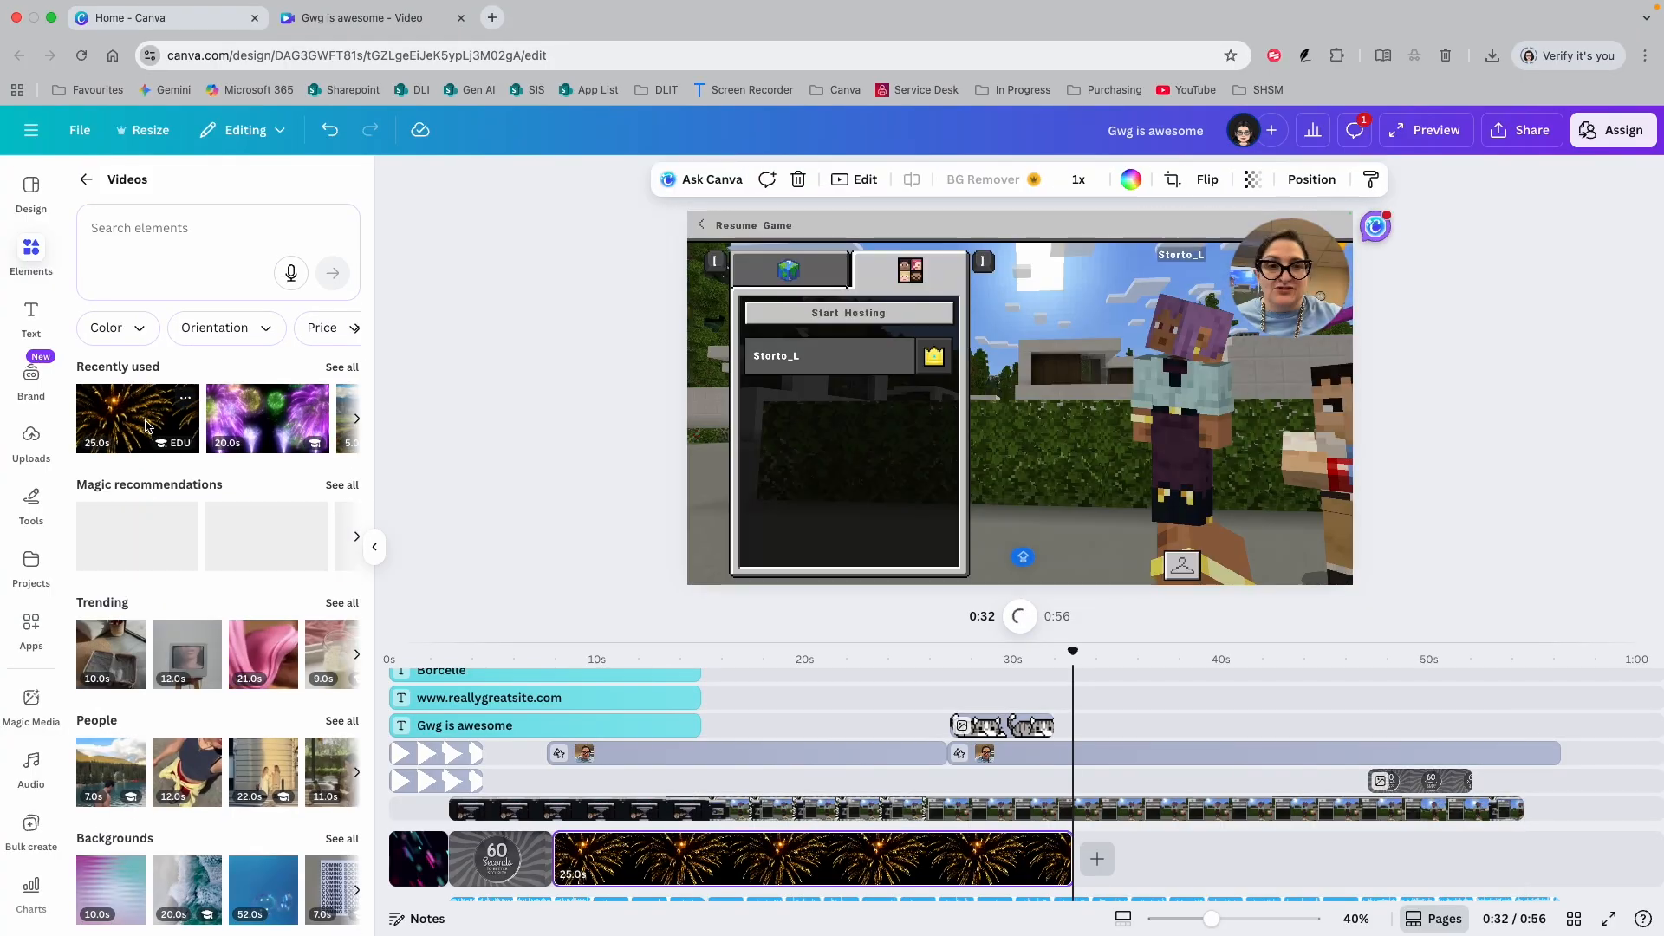
left_click_drag(147, 428, 973, 815)
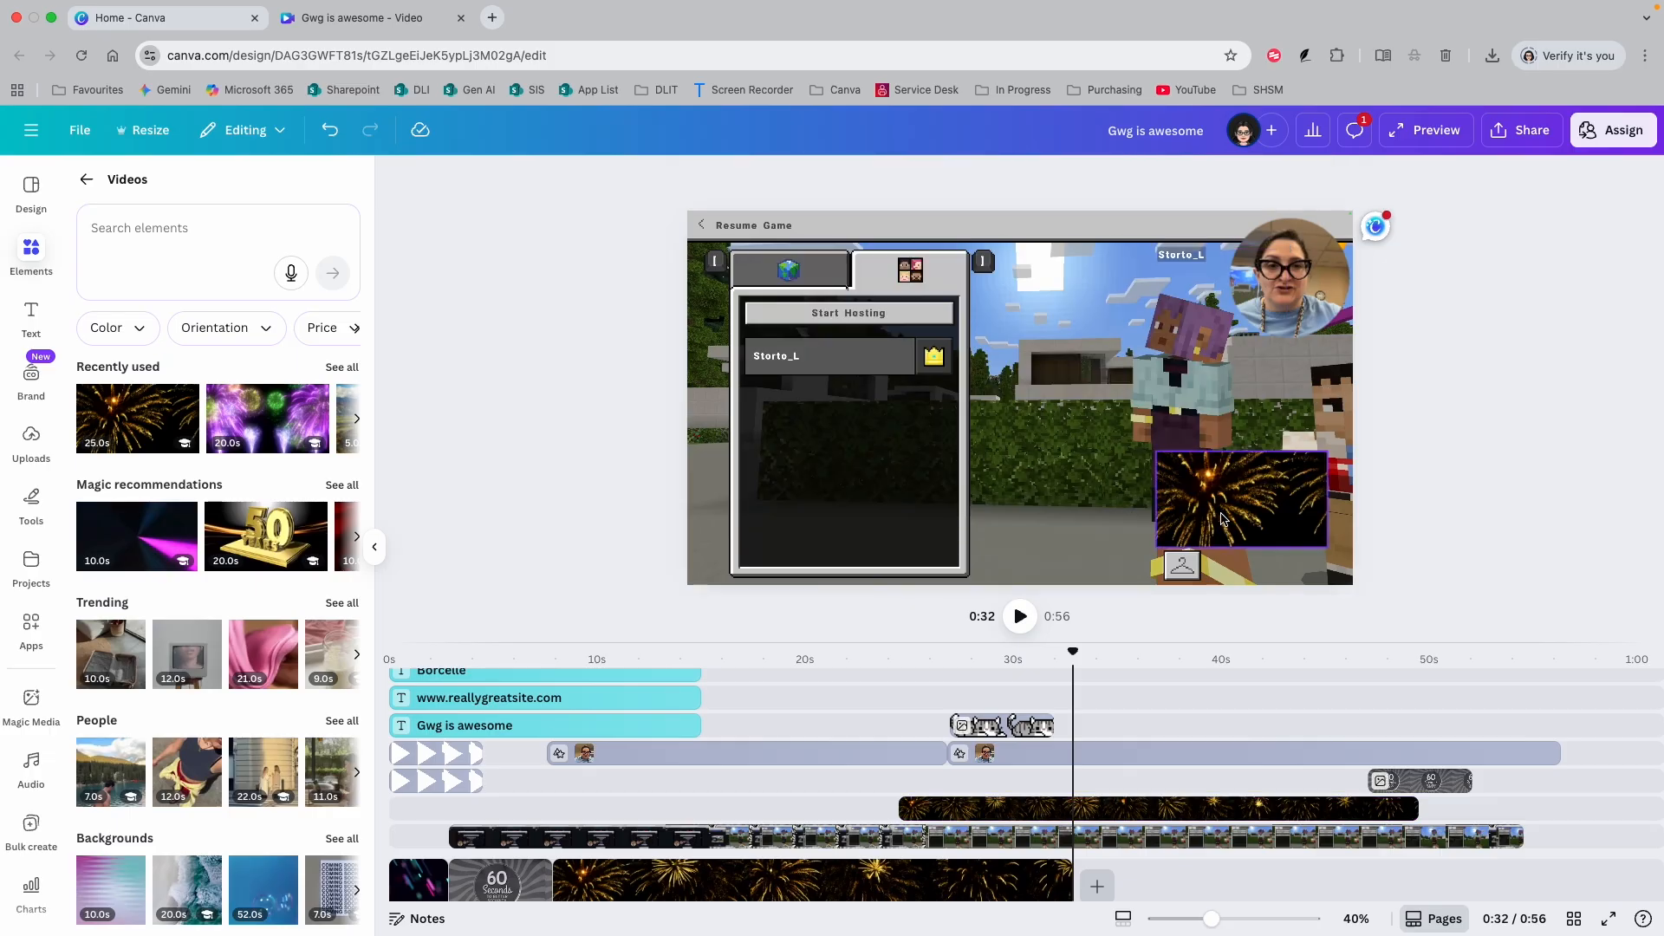
Enlarge the fireworks overlay to over half the page width and give it the Ink reveal animation on enter.
left_click(1222, 518)
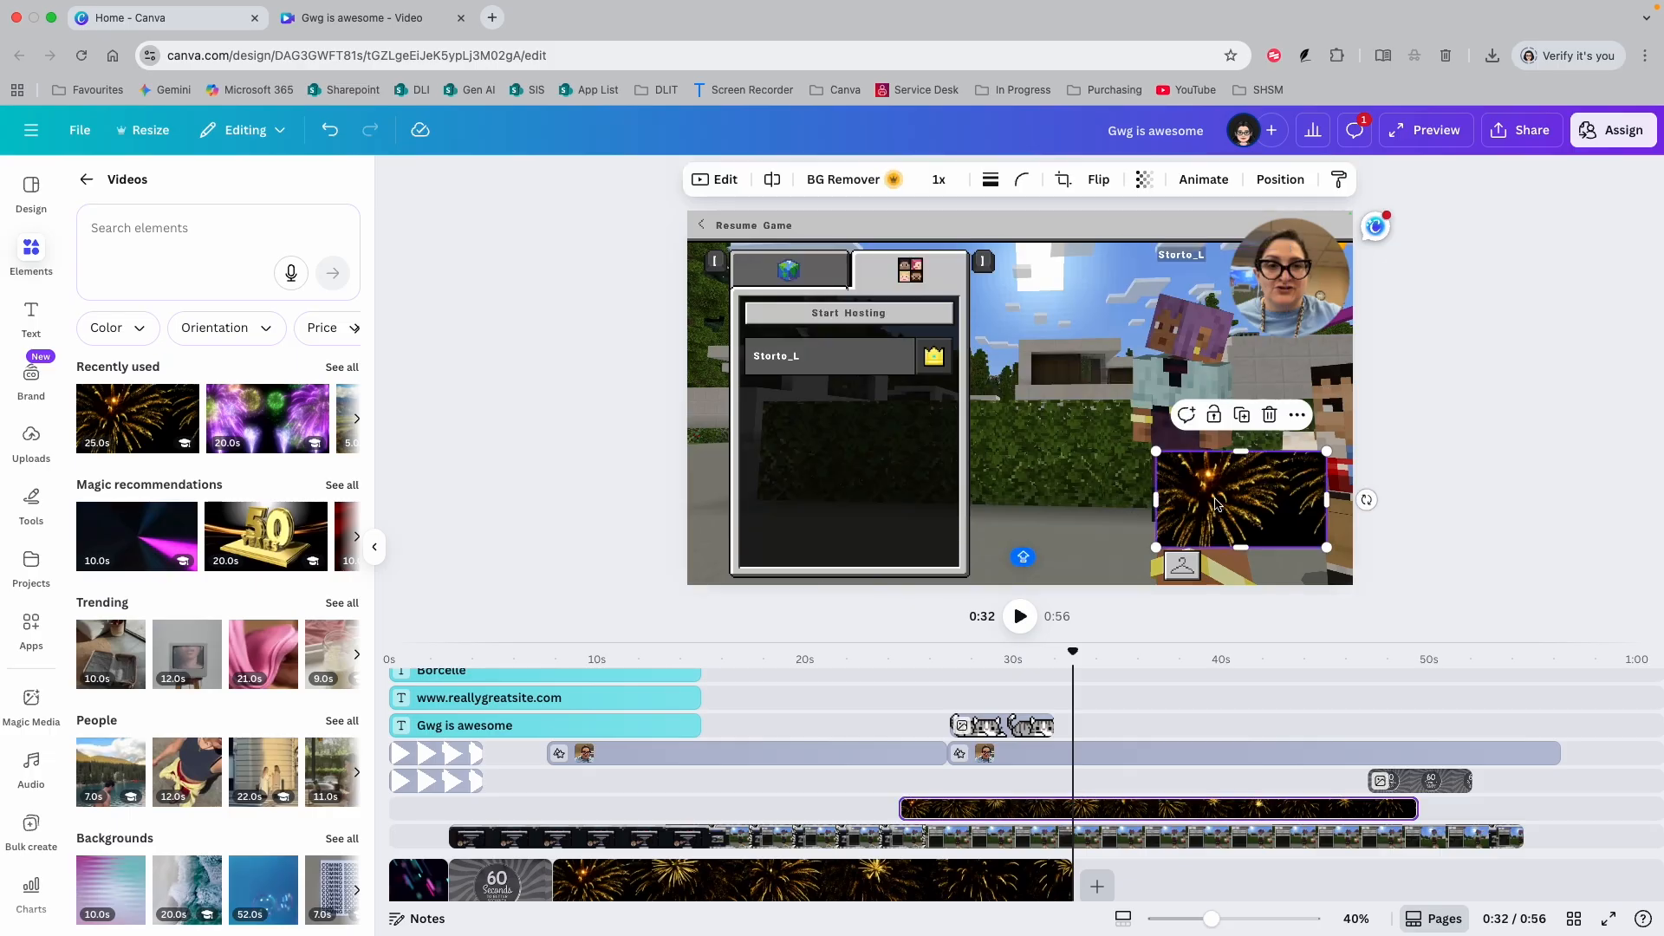
left_click(1206, 180)
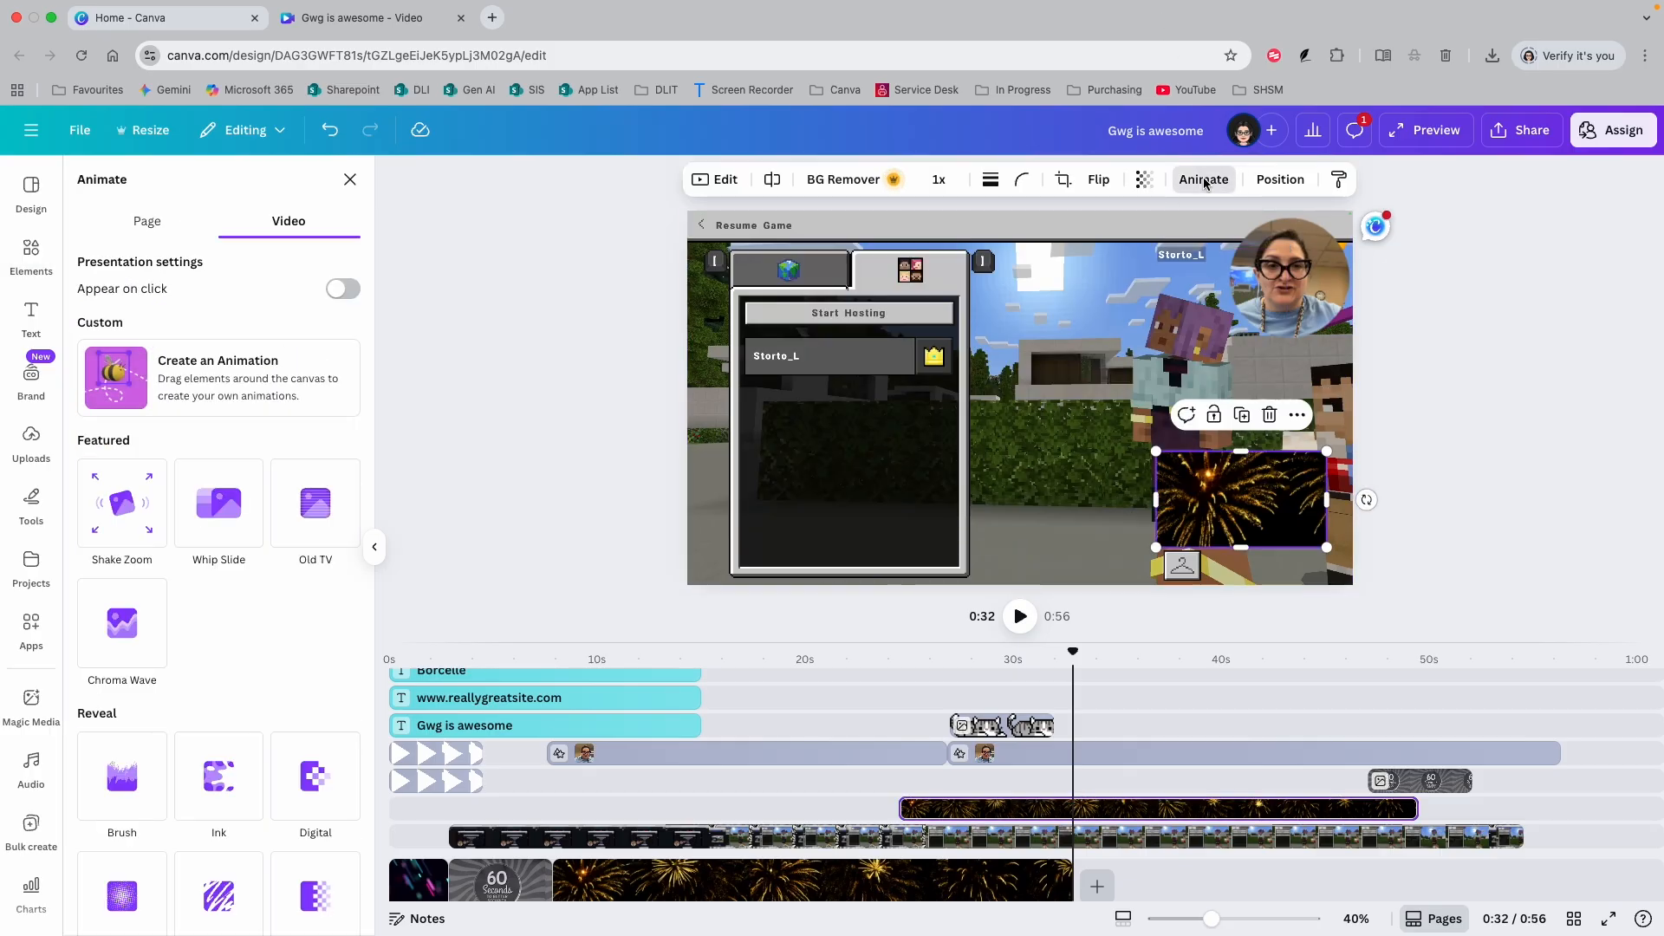
mouse_move(1156, 451)
left_mouse_down()
mouse_move(1127, 394)
mouse_move(934, 325)
left_mouse_up()
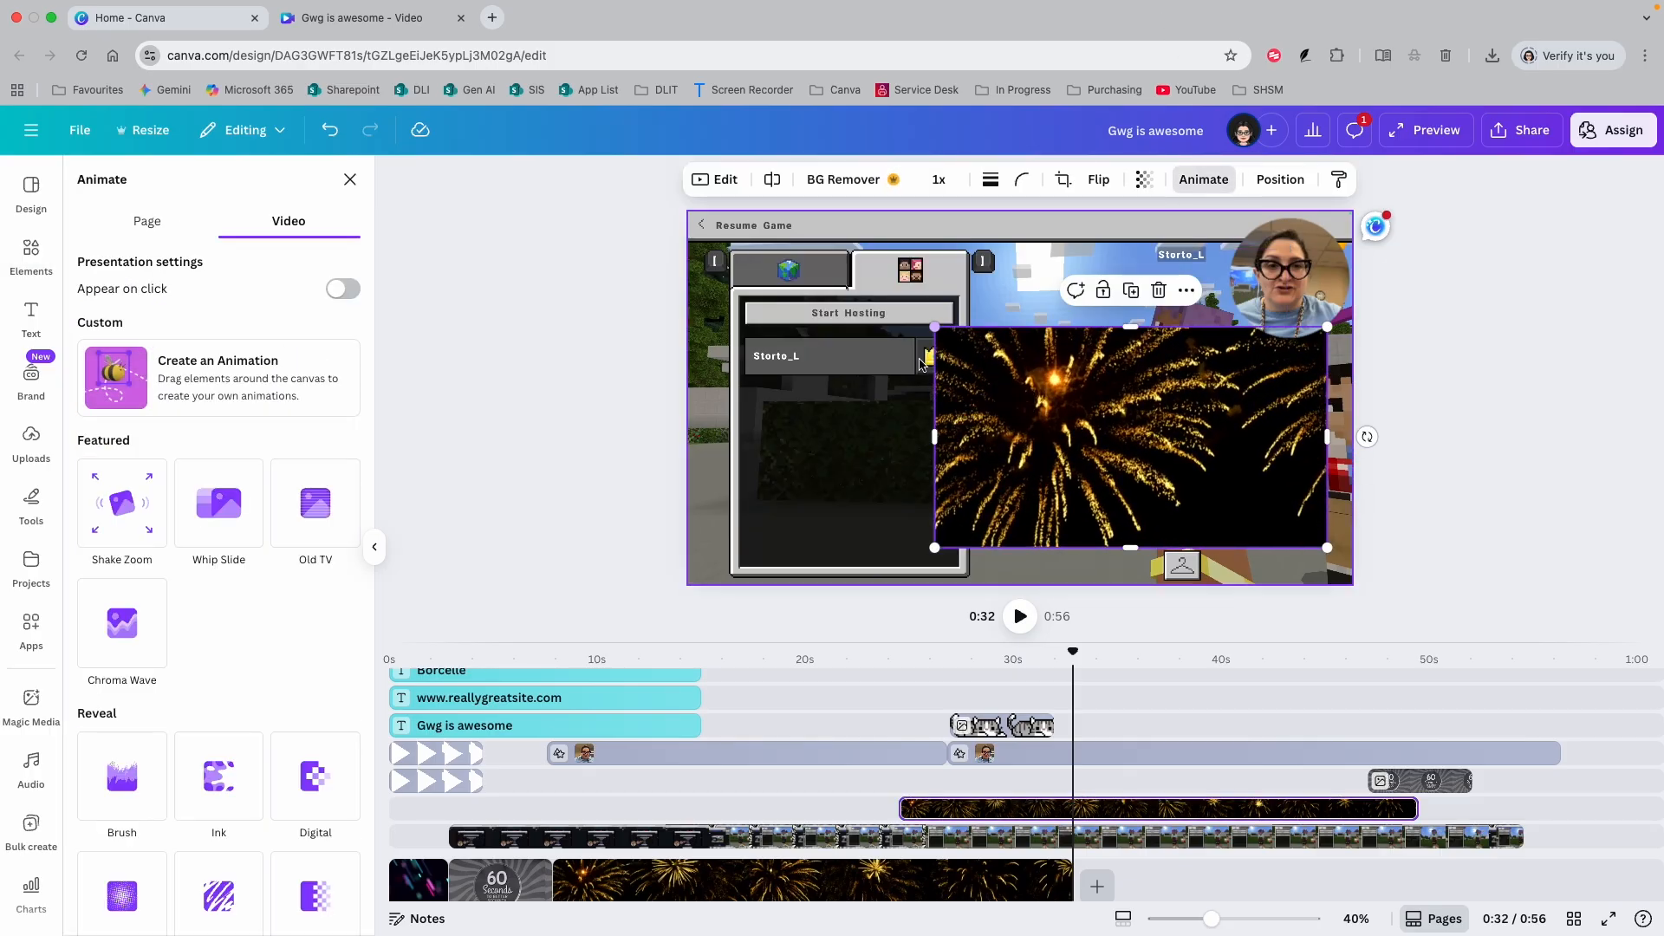
scroll(327, 420, "down", 1)
left_click(219, 724)
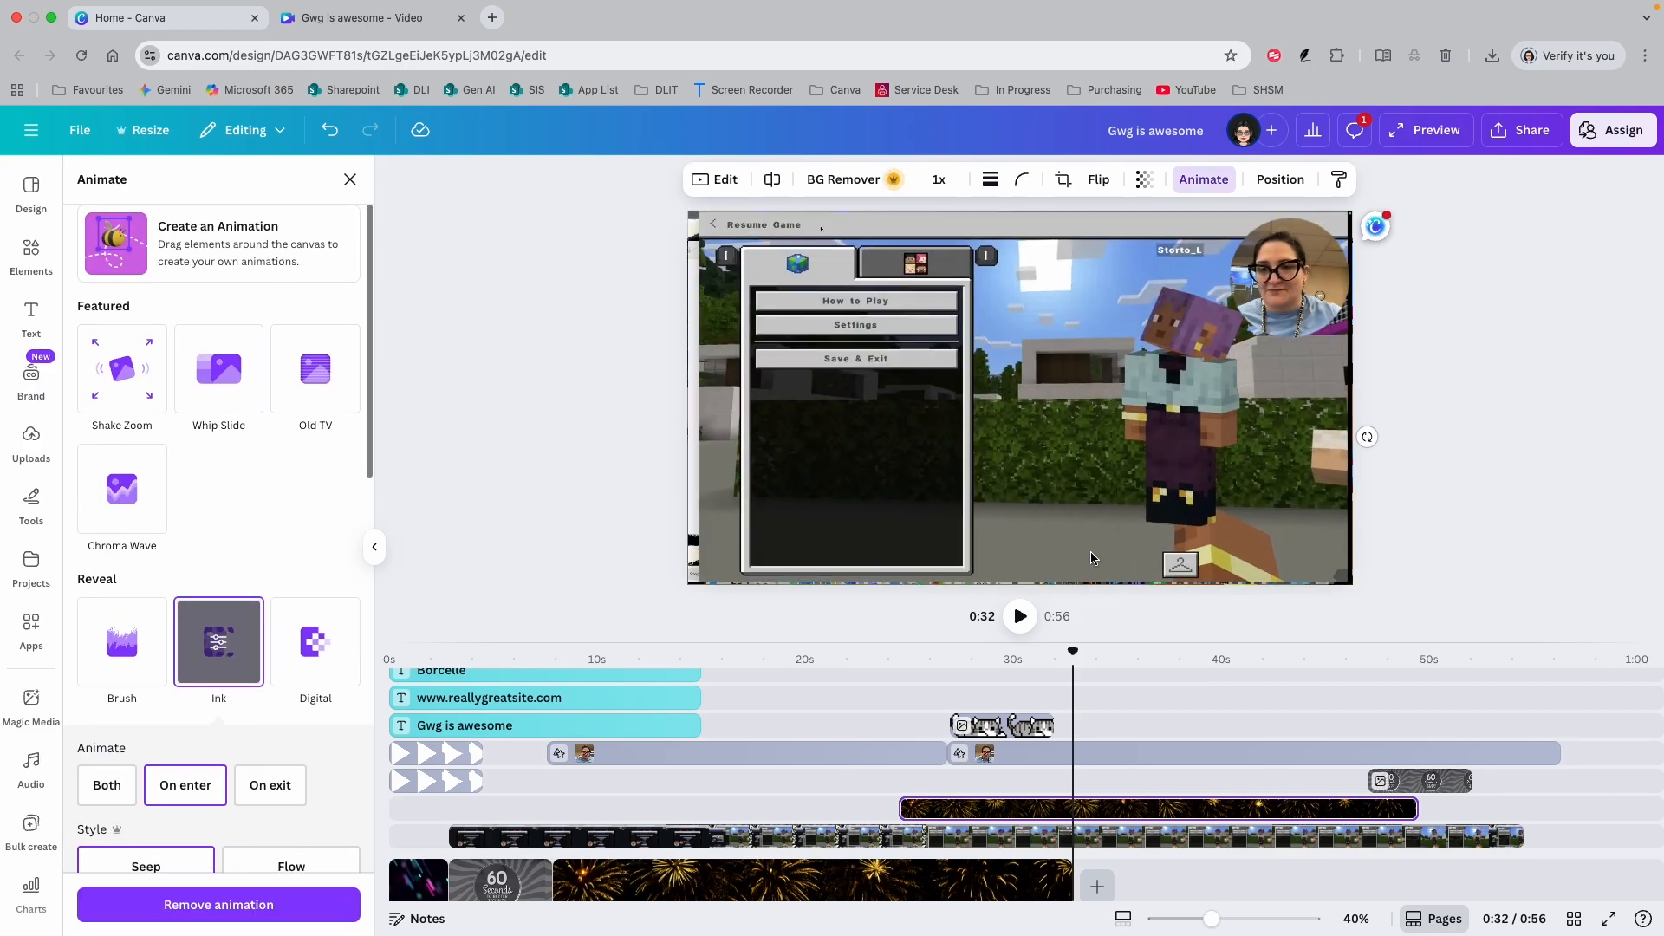
Move the fireworks overlay into the lower-right corner of the page, below the webcam circle, and deselect it.
left_click(1313, 526)
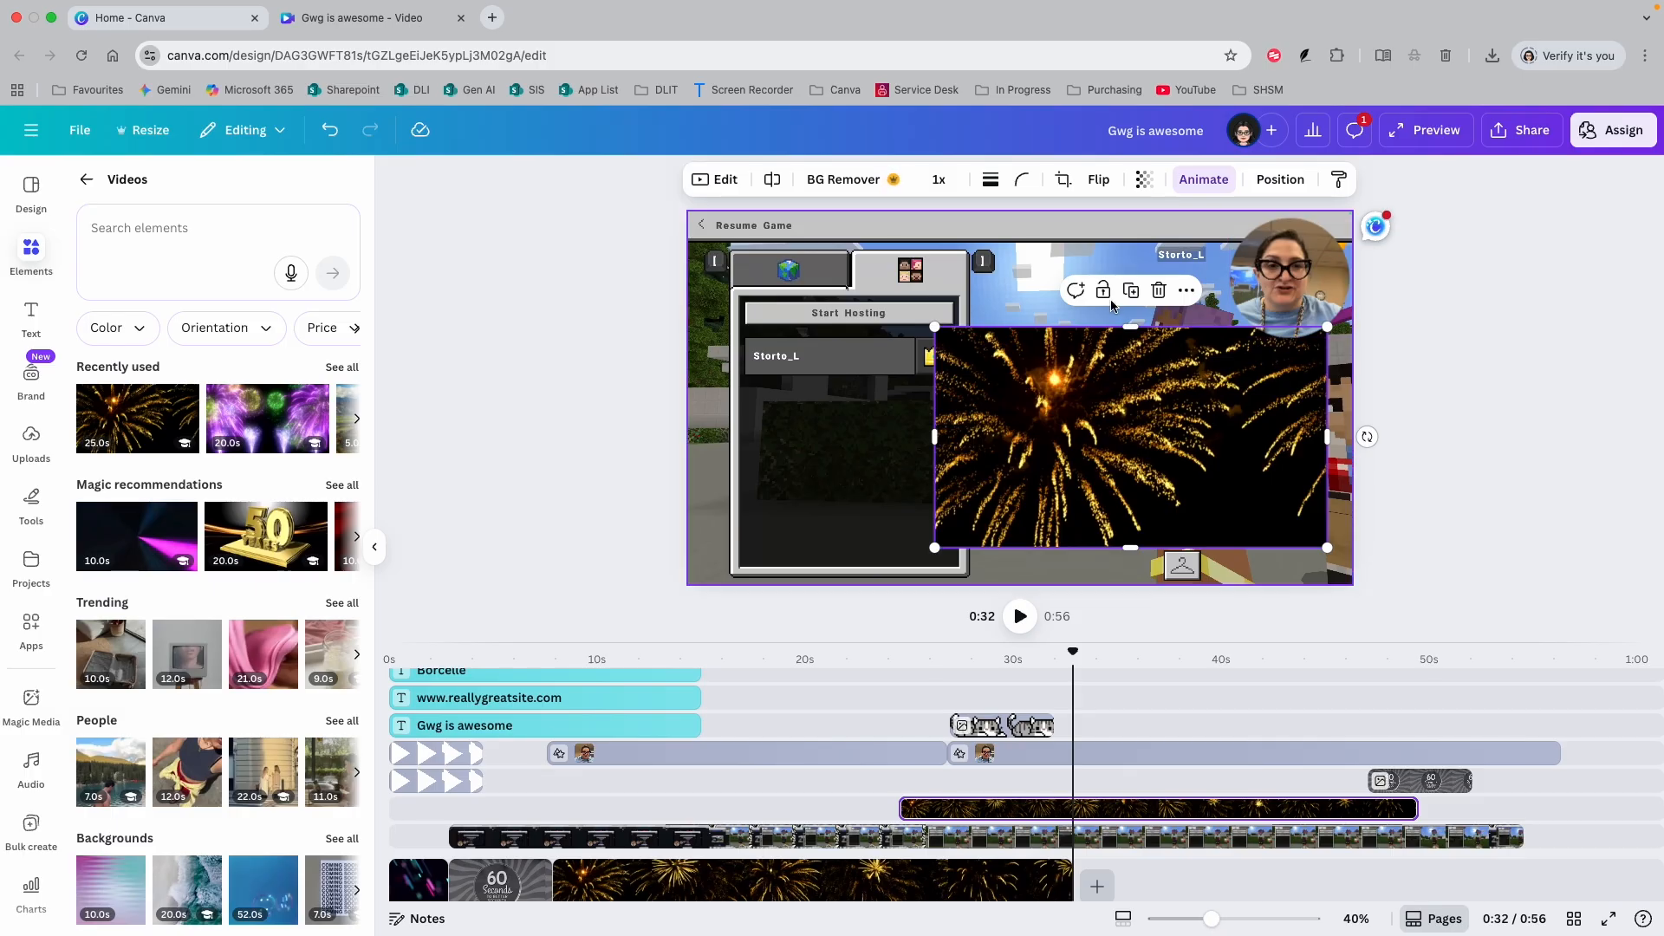
left_click_drag(1111, 470, 1136, 506)
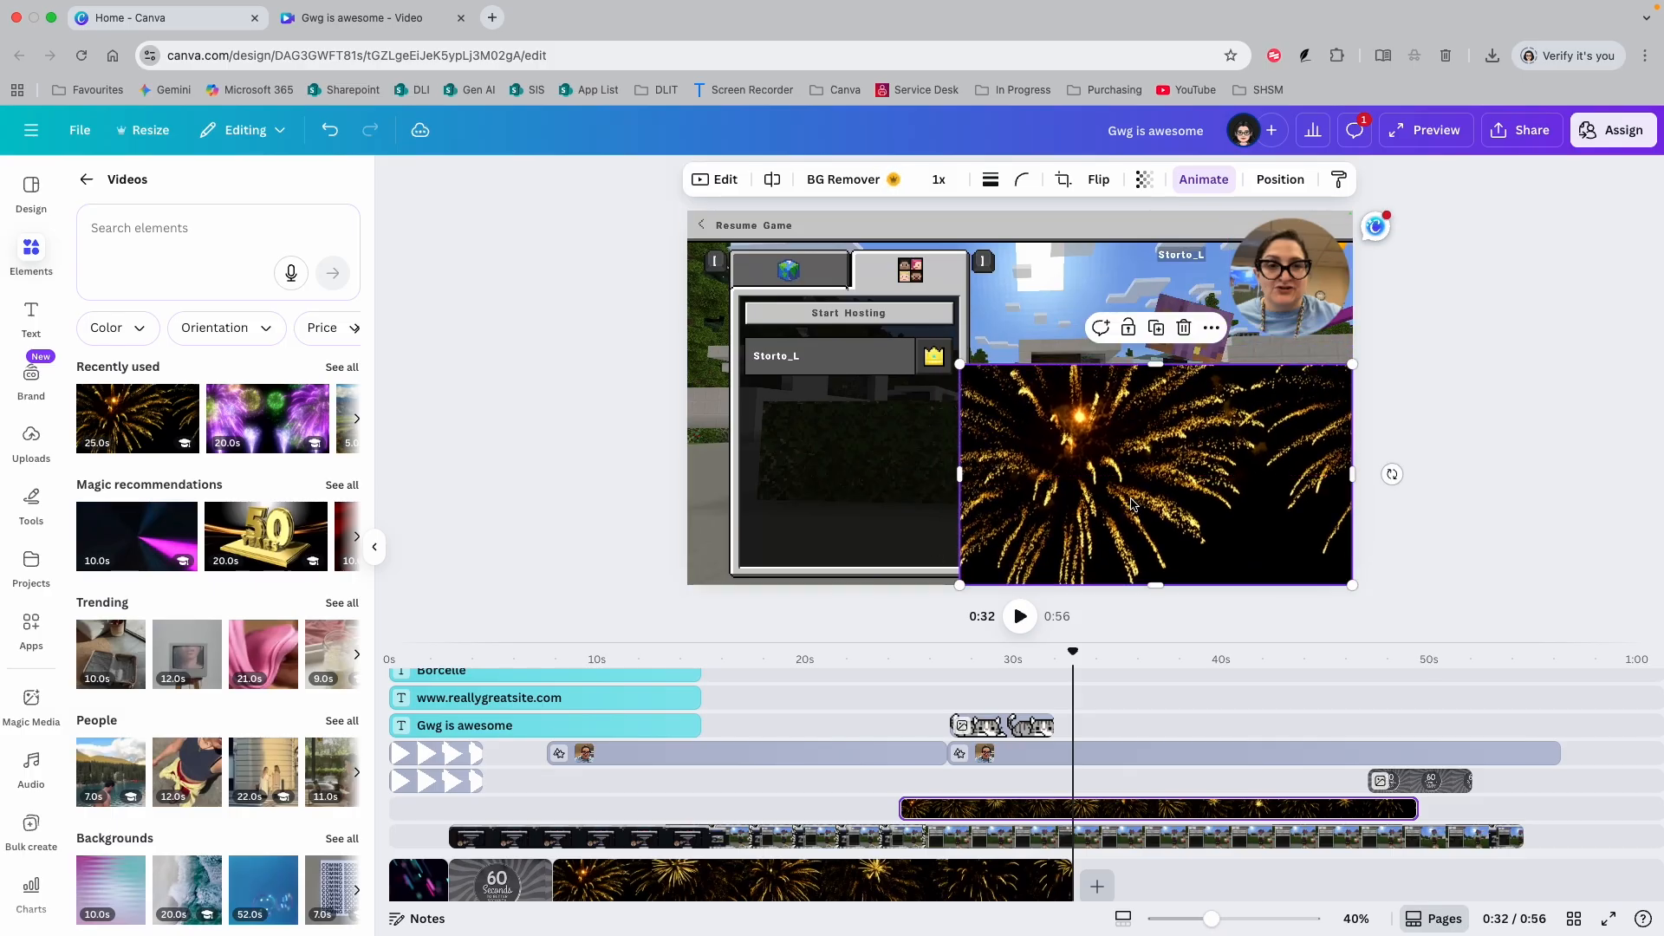
left_click(1430, 377)
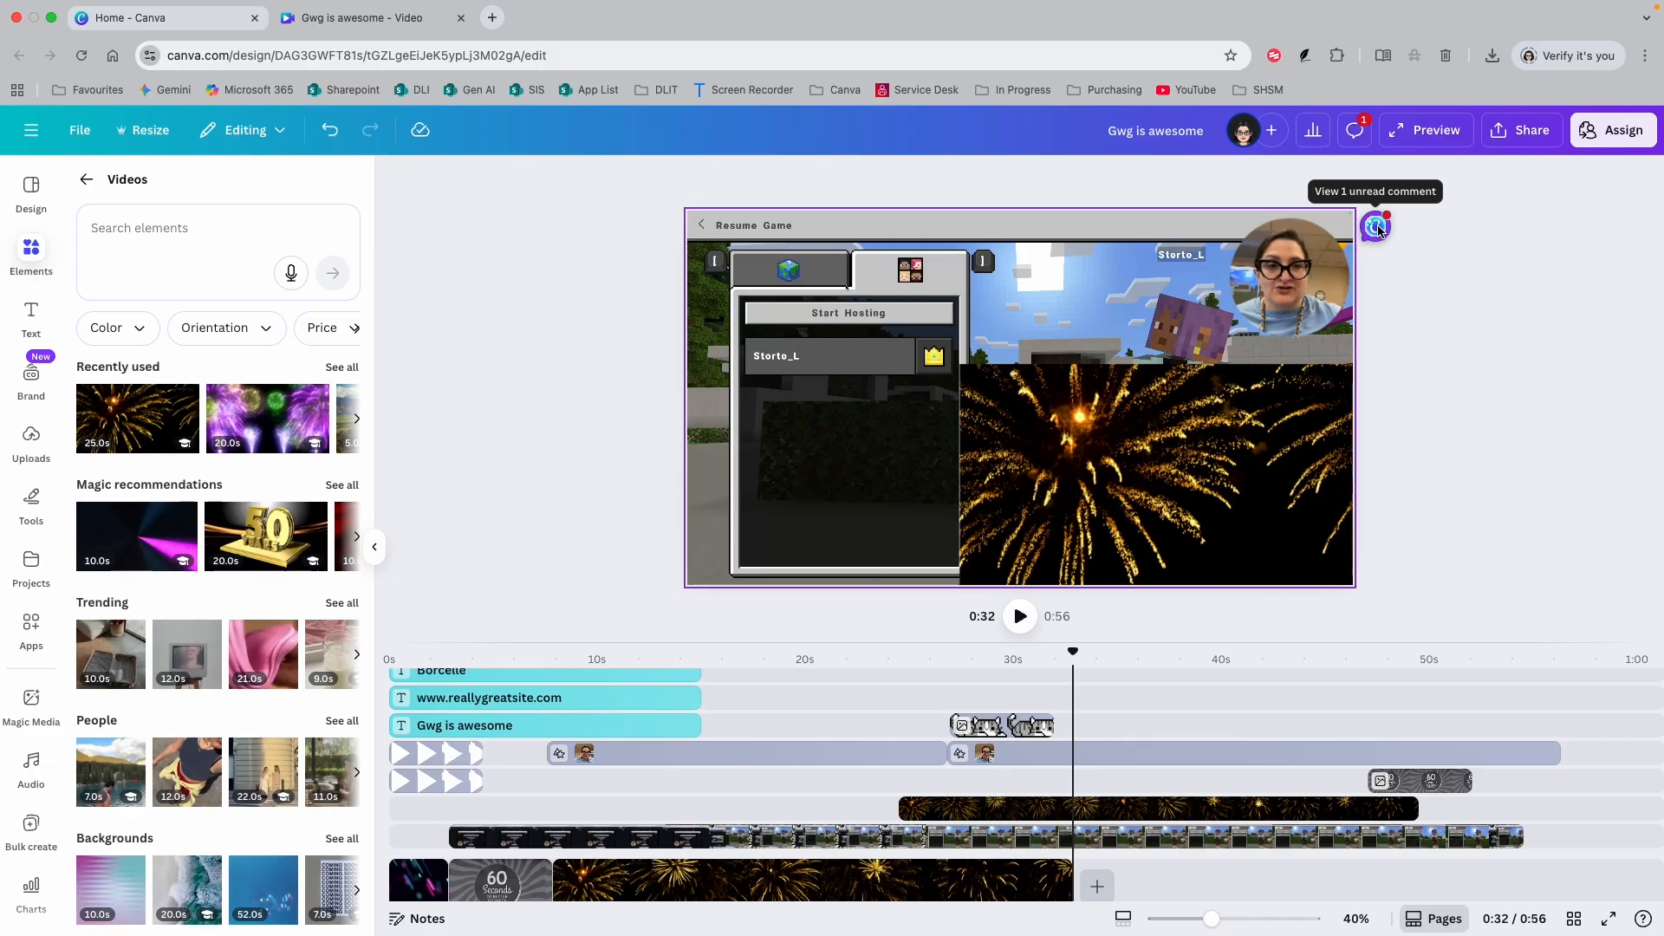